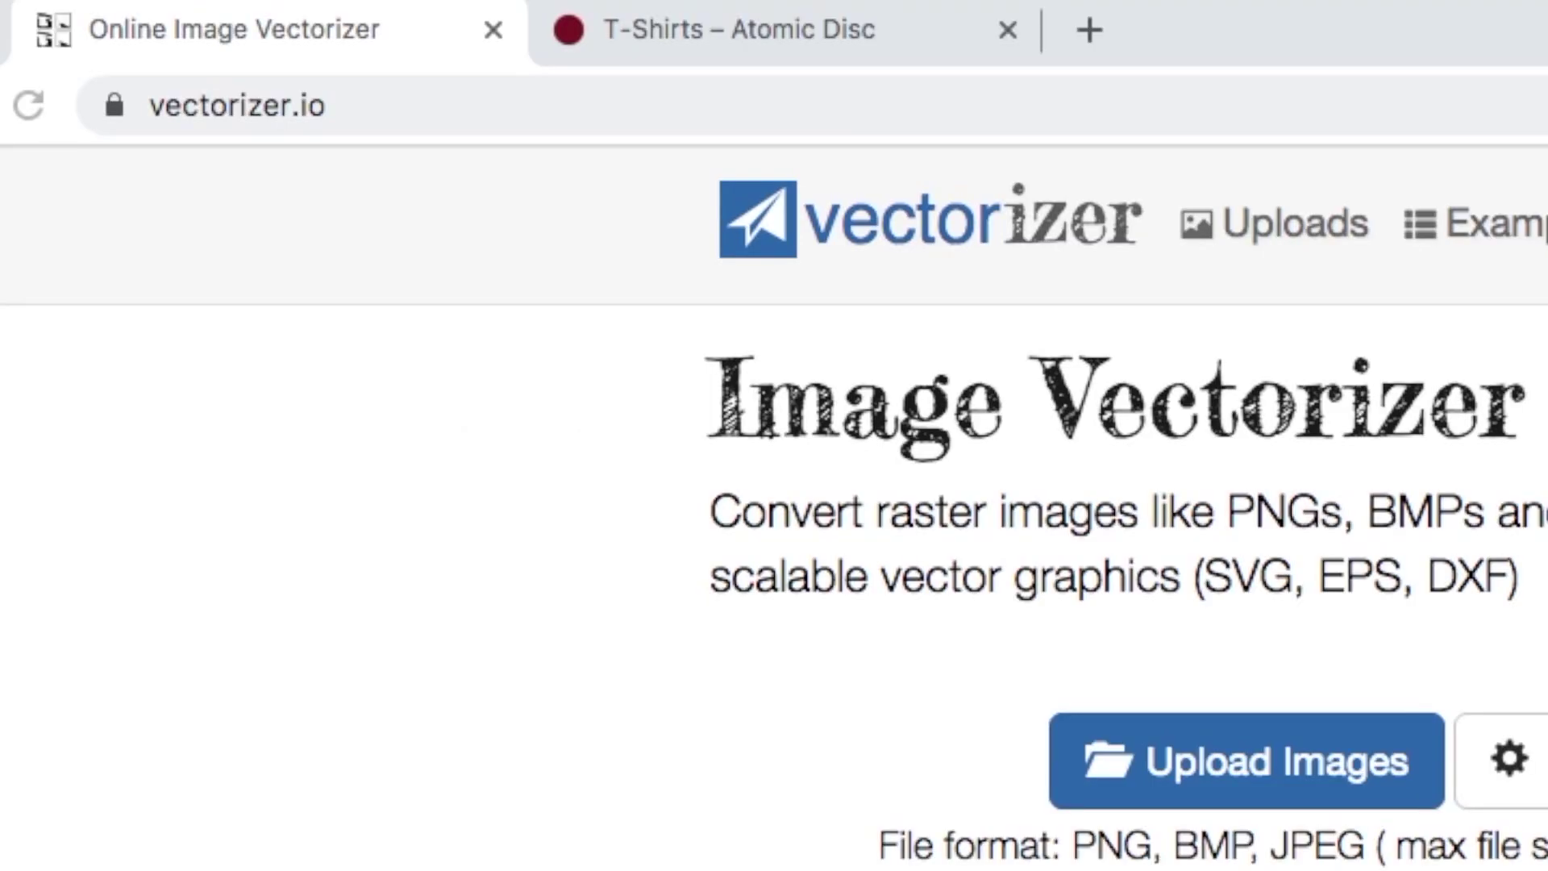
Drop tiger rock BW.jpg onto Vectorizer.io to get a 2-colour tigerrockBW.svg with the Clipart model.
{"action": "left_click", "coordinate": [421, 104]}
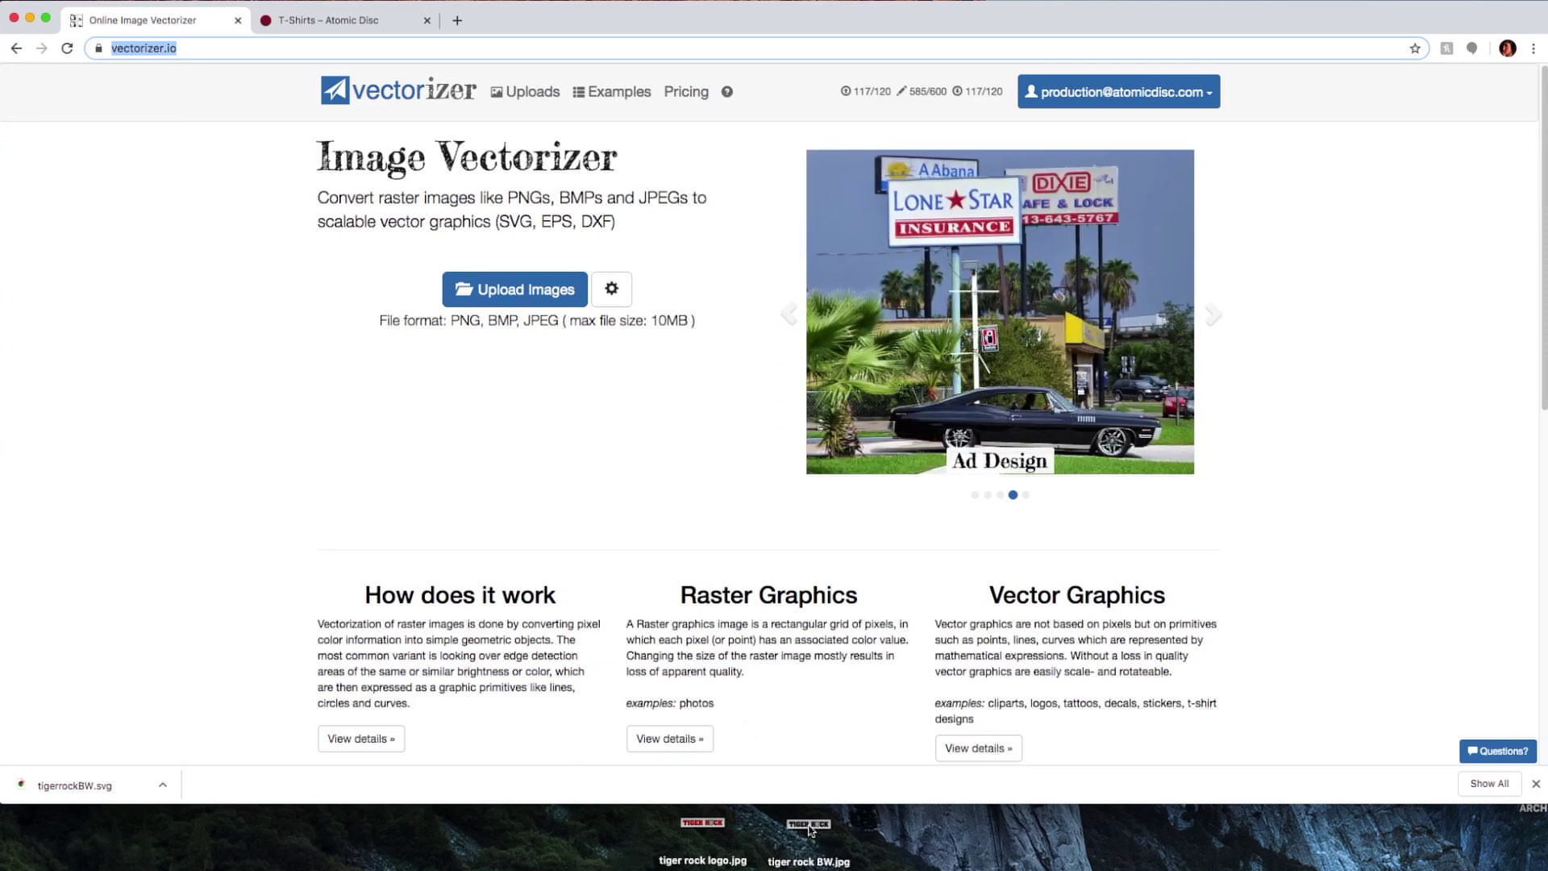
{"action": "left_click_drag", "start_coordinate": [808, 830], "coordinate": [648, 333]}
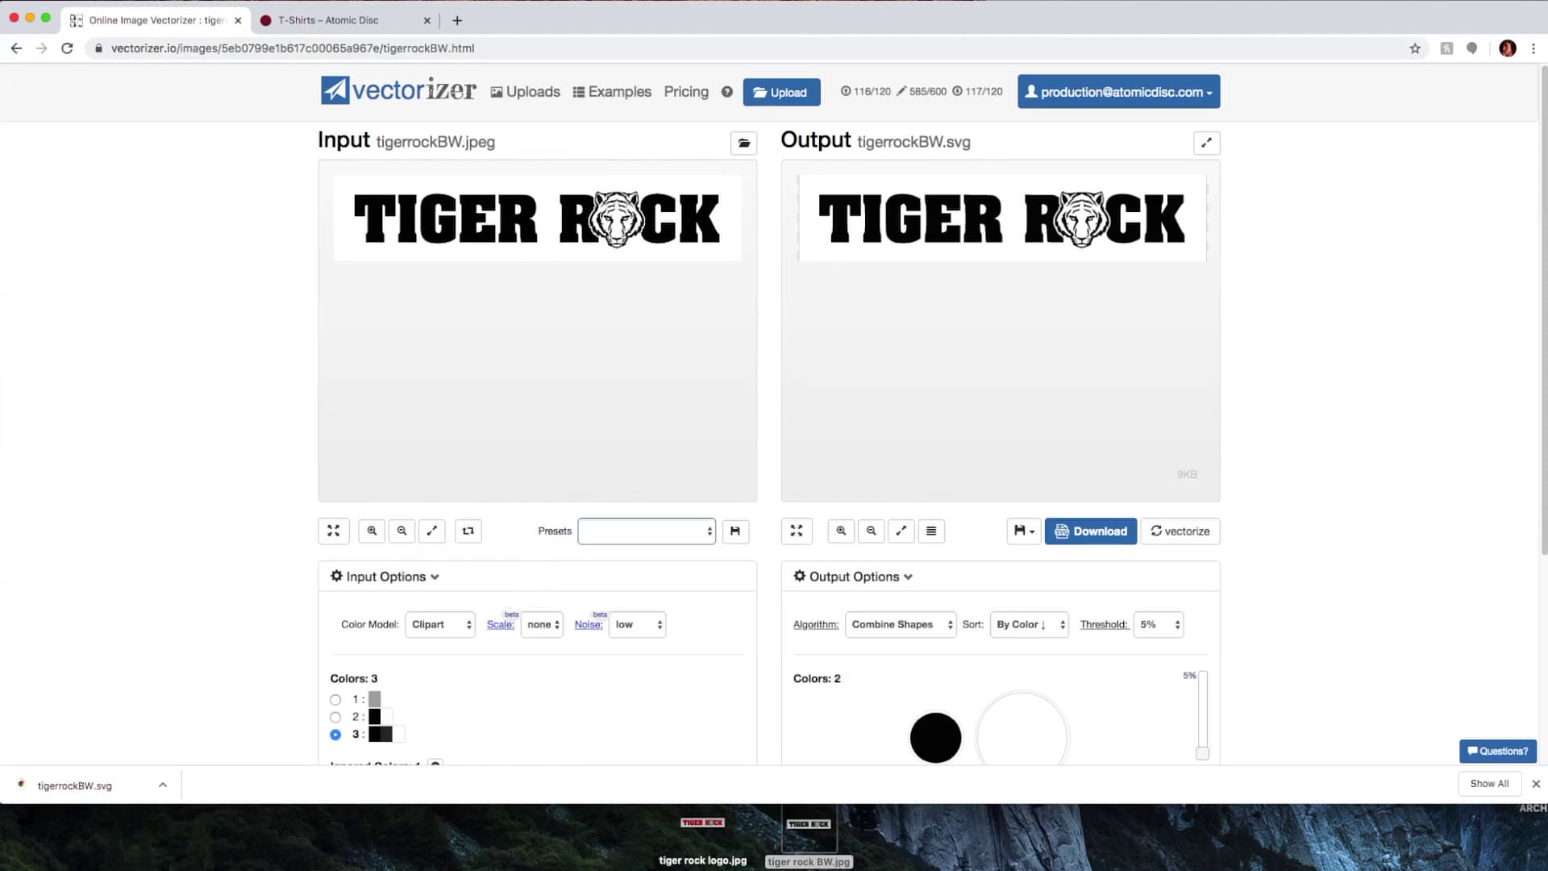
{"action": "left_click_drag", "start_coordinate": [1542, 246], "coordinate": [1542, 292]}
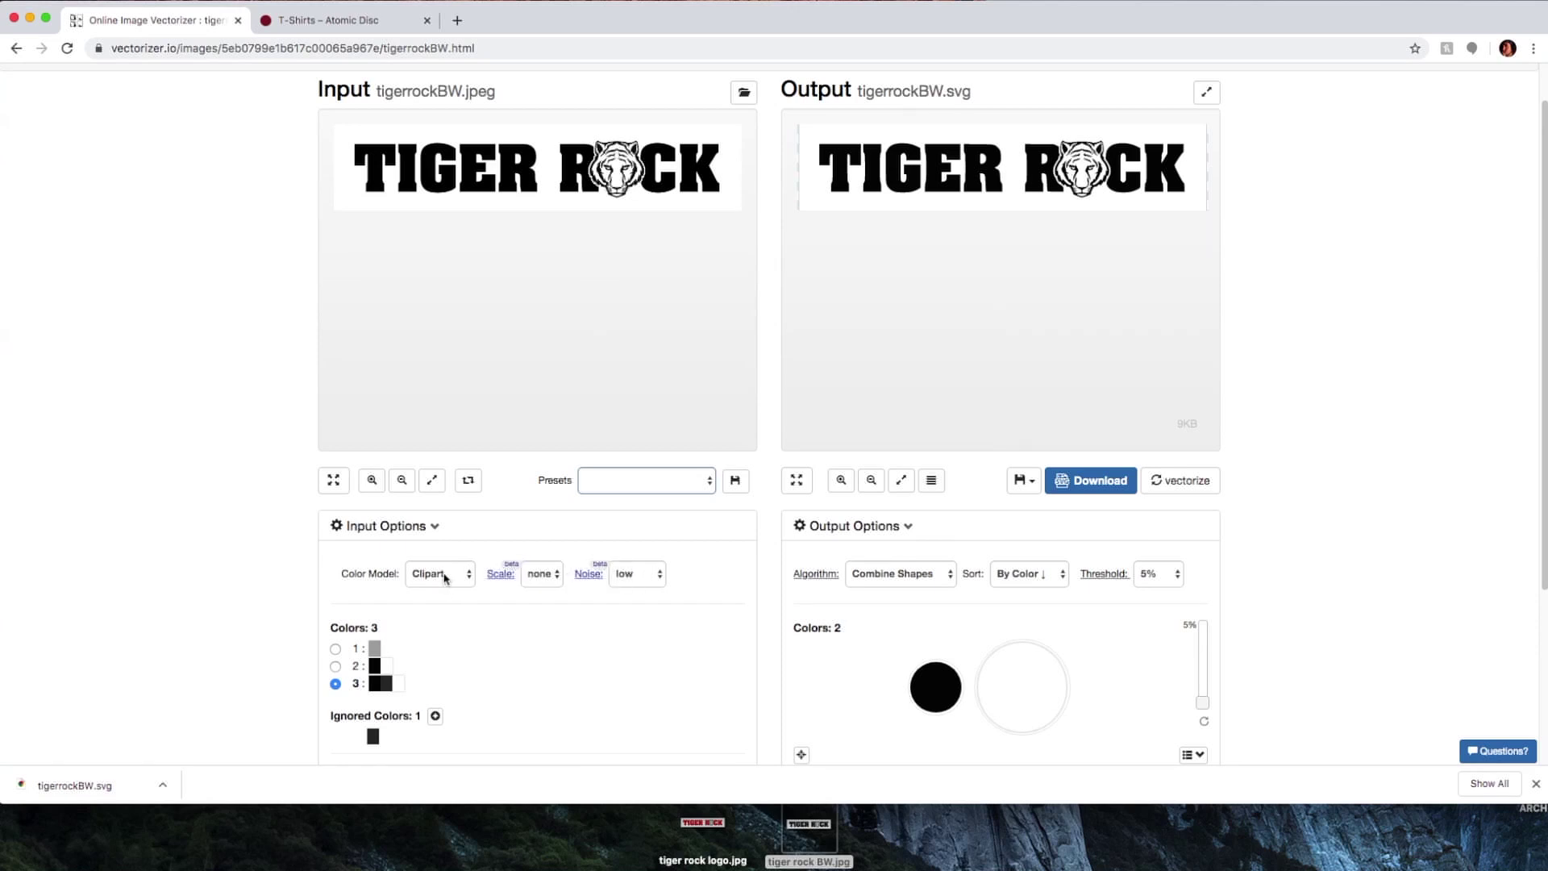
{"action": "left_click", "coordinate": [451, 577]}
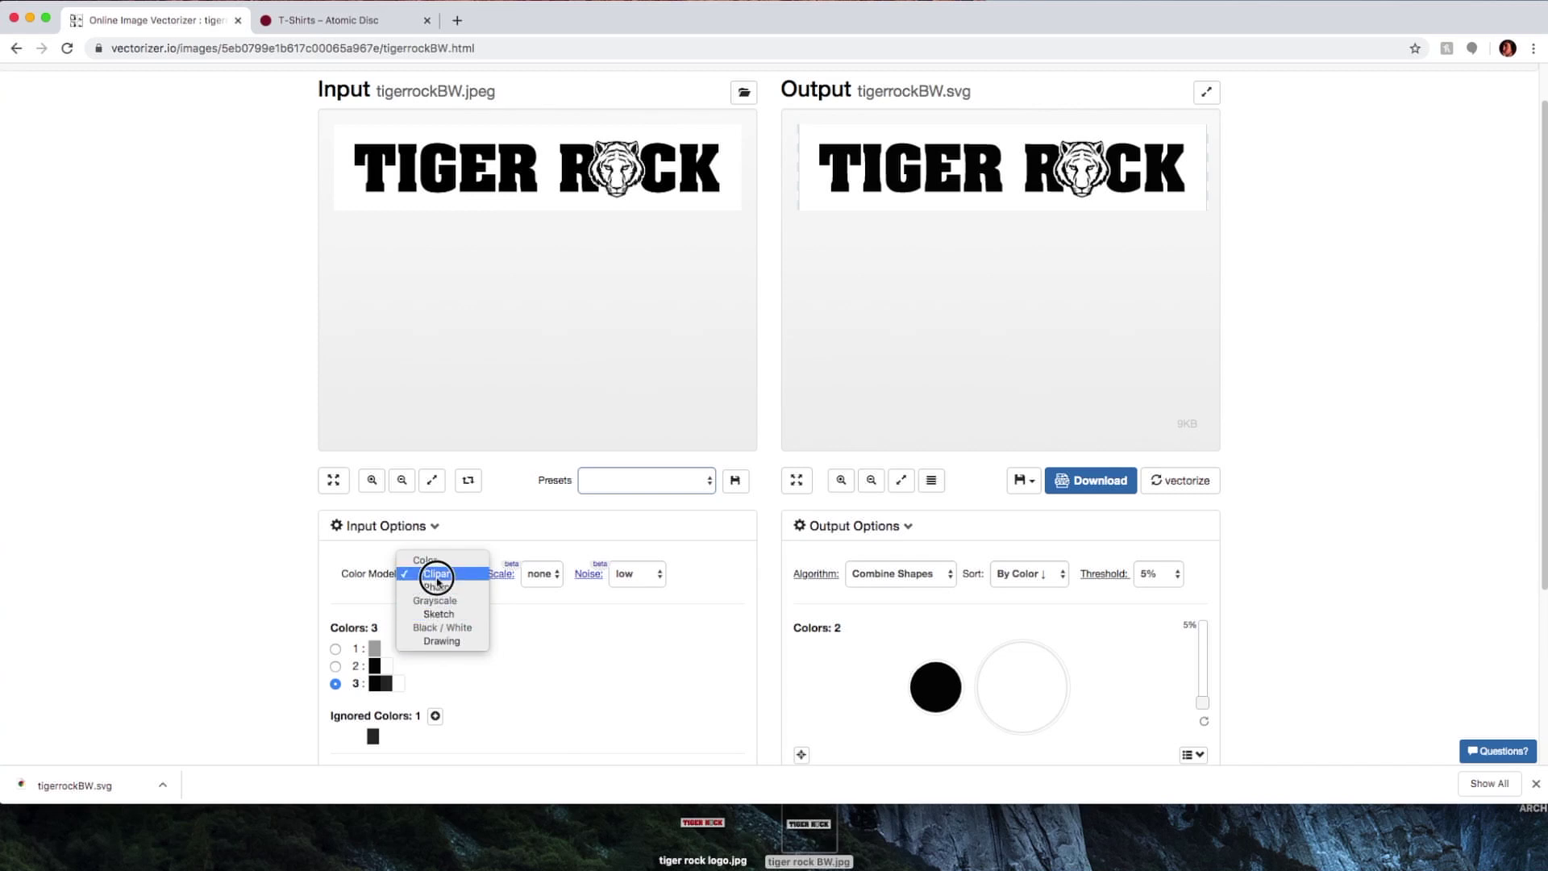
{"action": "left_click", "coordinate": [438, 578]}
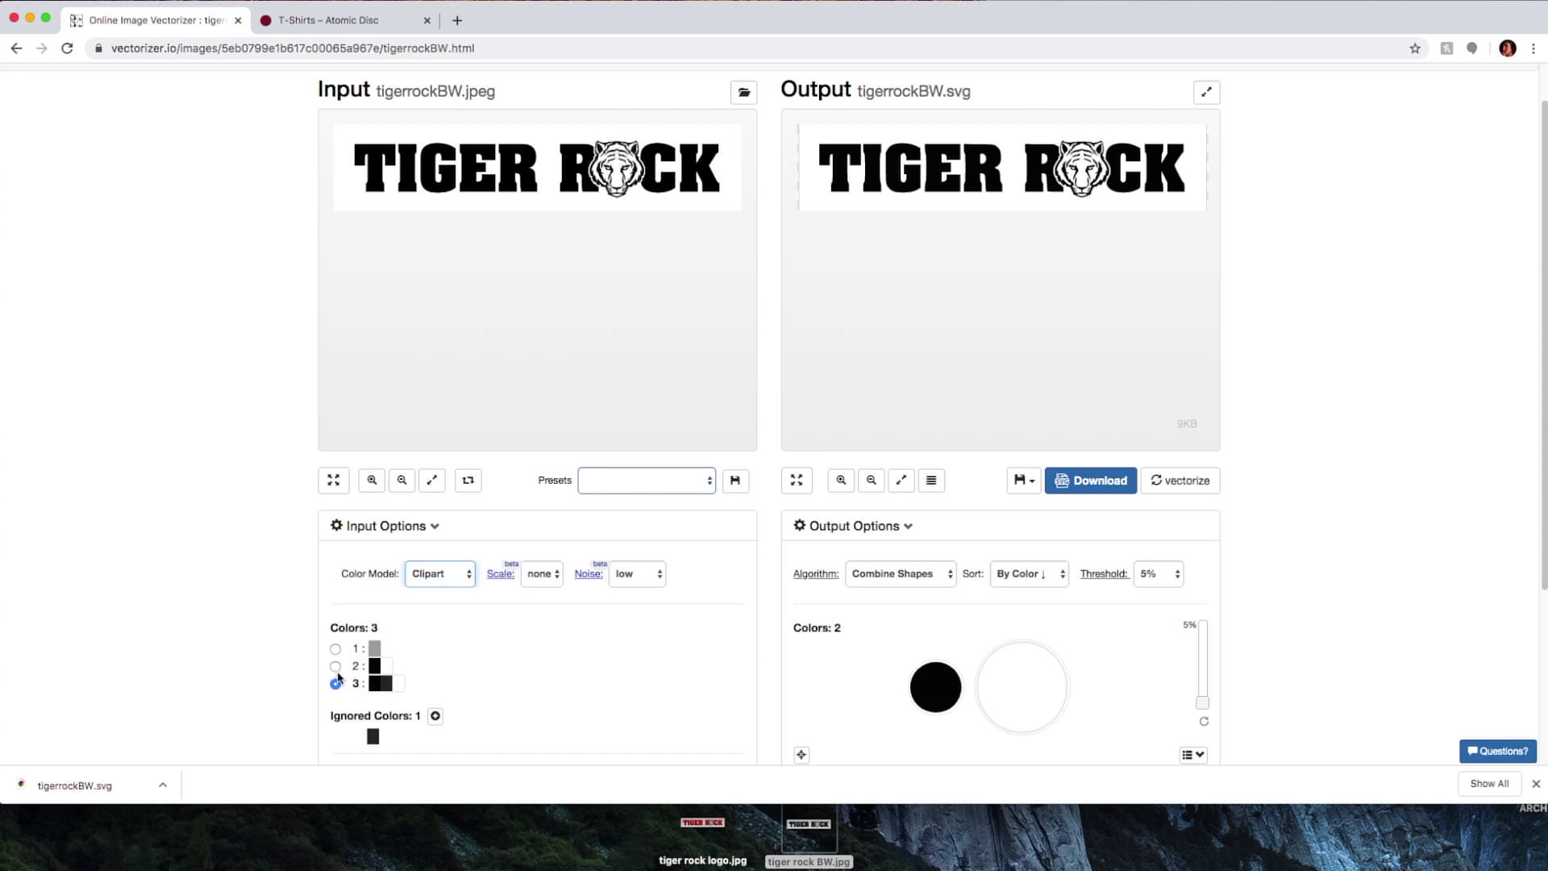
Reduce the input image to two colours.
{"action": "left_click", "coordinate": [335, 667]}
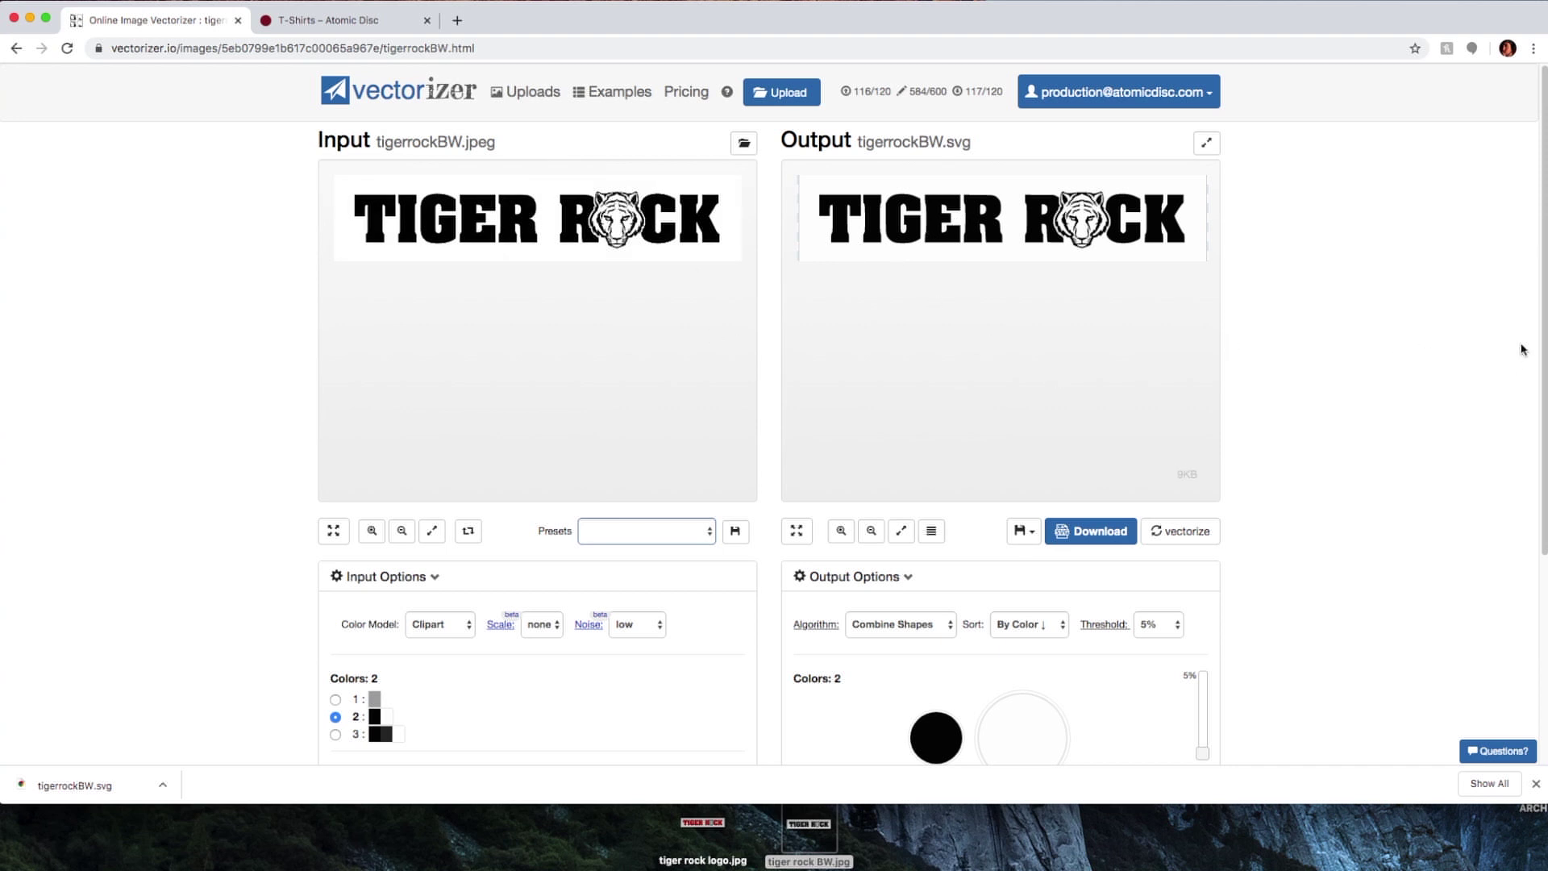
{"action": "left_click_drag", "start_coordinate": [1538, 330], "coordinate": [1538, 386]}
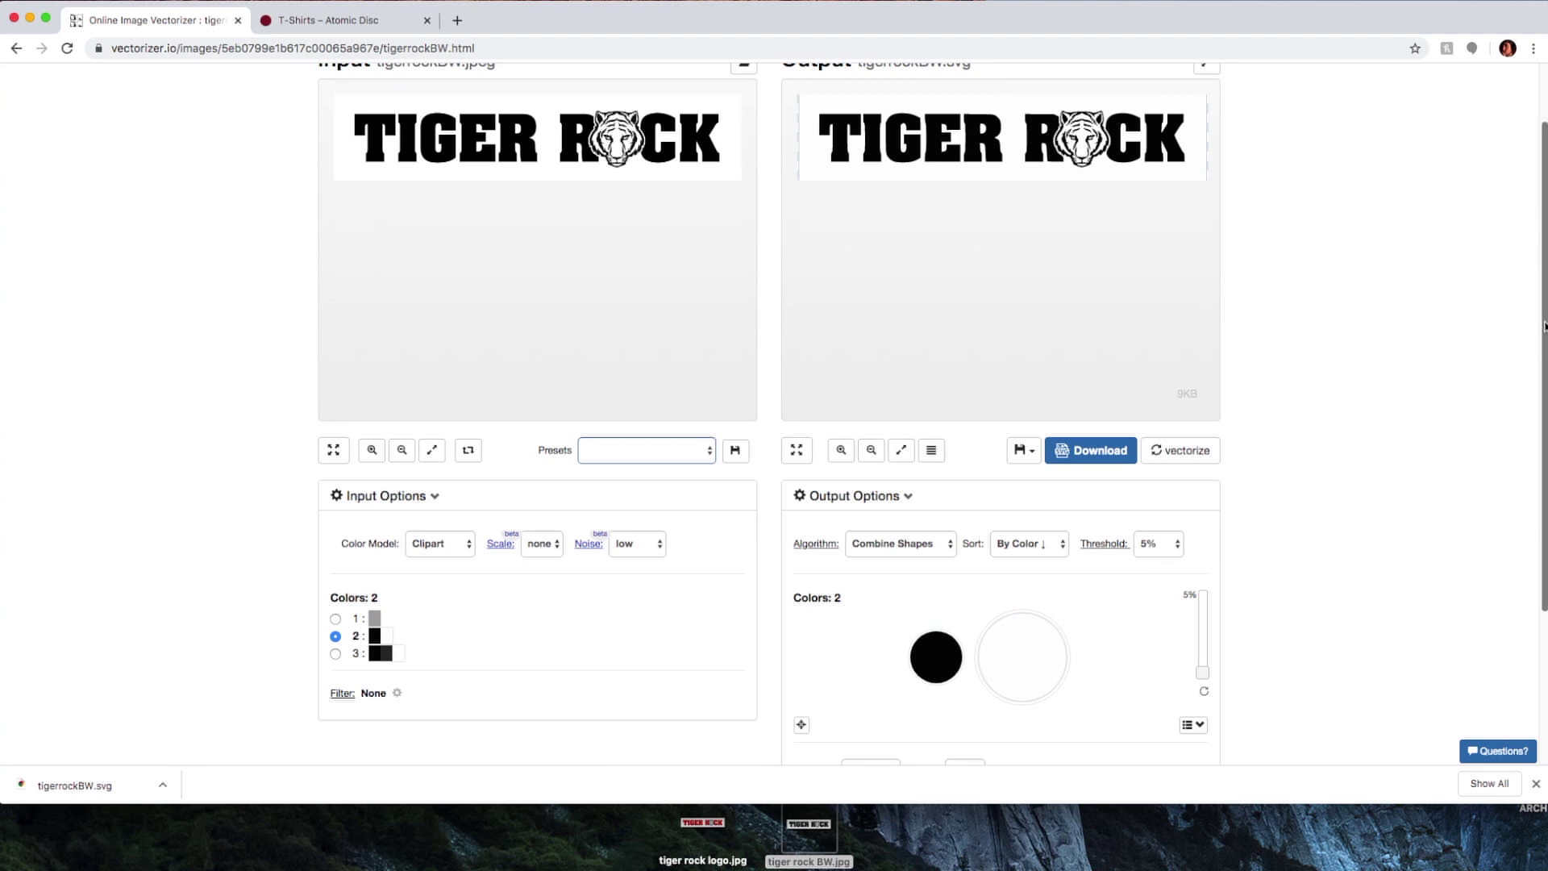
{"action": "left_click_drag", "start_coordinate": [1539, 333], "coordinate": [1538, 406]}
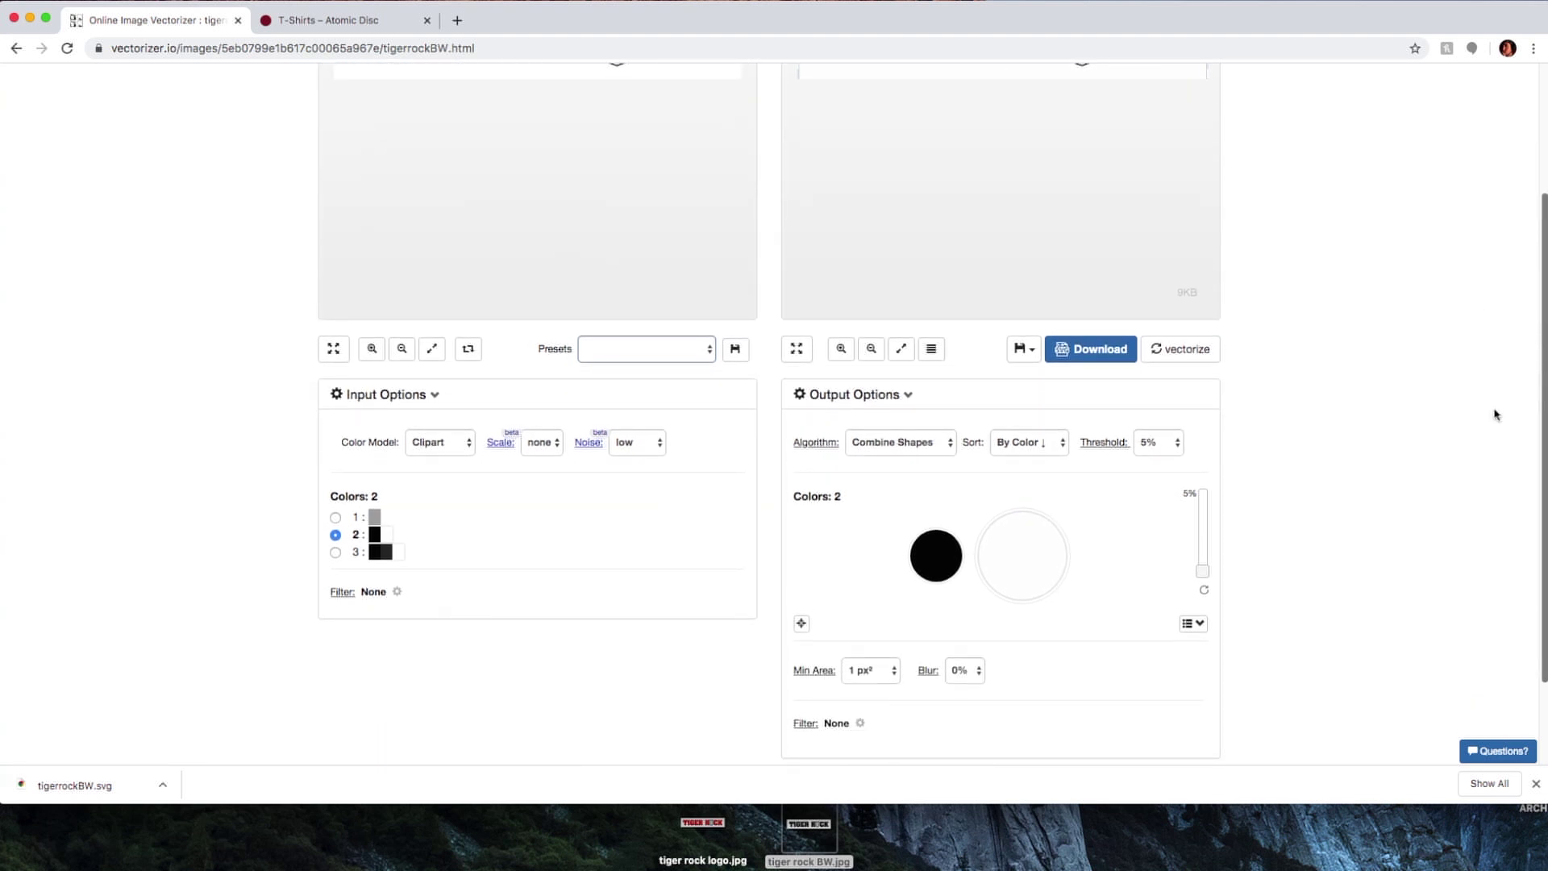
List the output colours and exclude white #FEFEFE, keeping only #020202 black.
{"action": "left_click", "coordinate": [943, 560]}
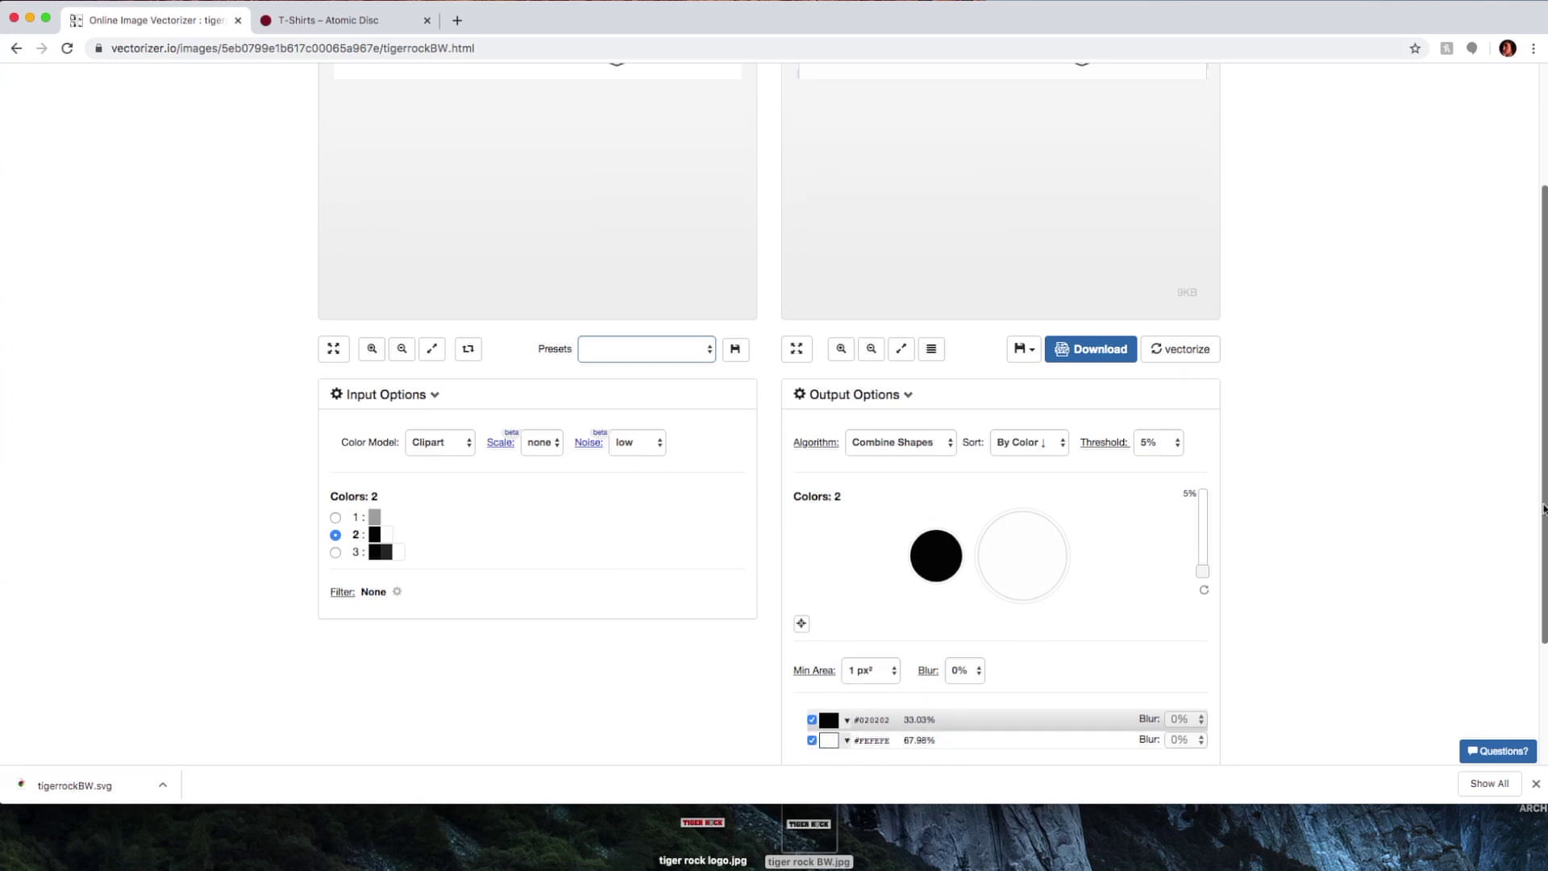
{"action": "scroll", "coordinate": [1536, 500], "scroll_direction": "up", "scroll_amount": 2}
{"action": "left_click_drag", "start_coordinate": [1536, 474], "coordinate": [1537, 396]}
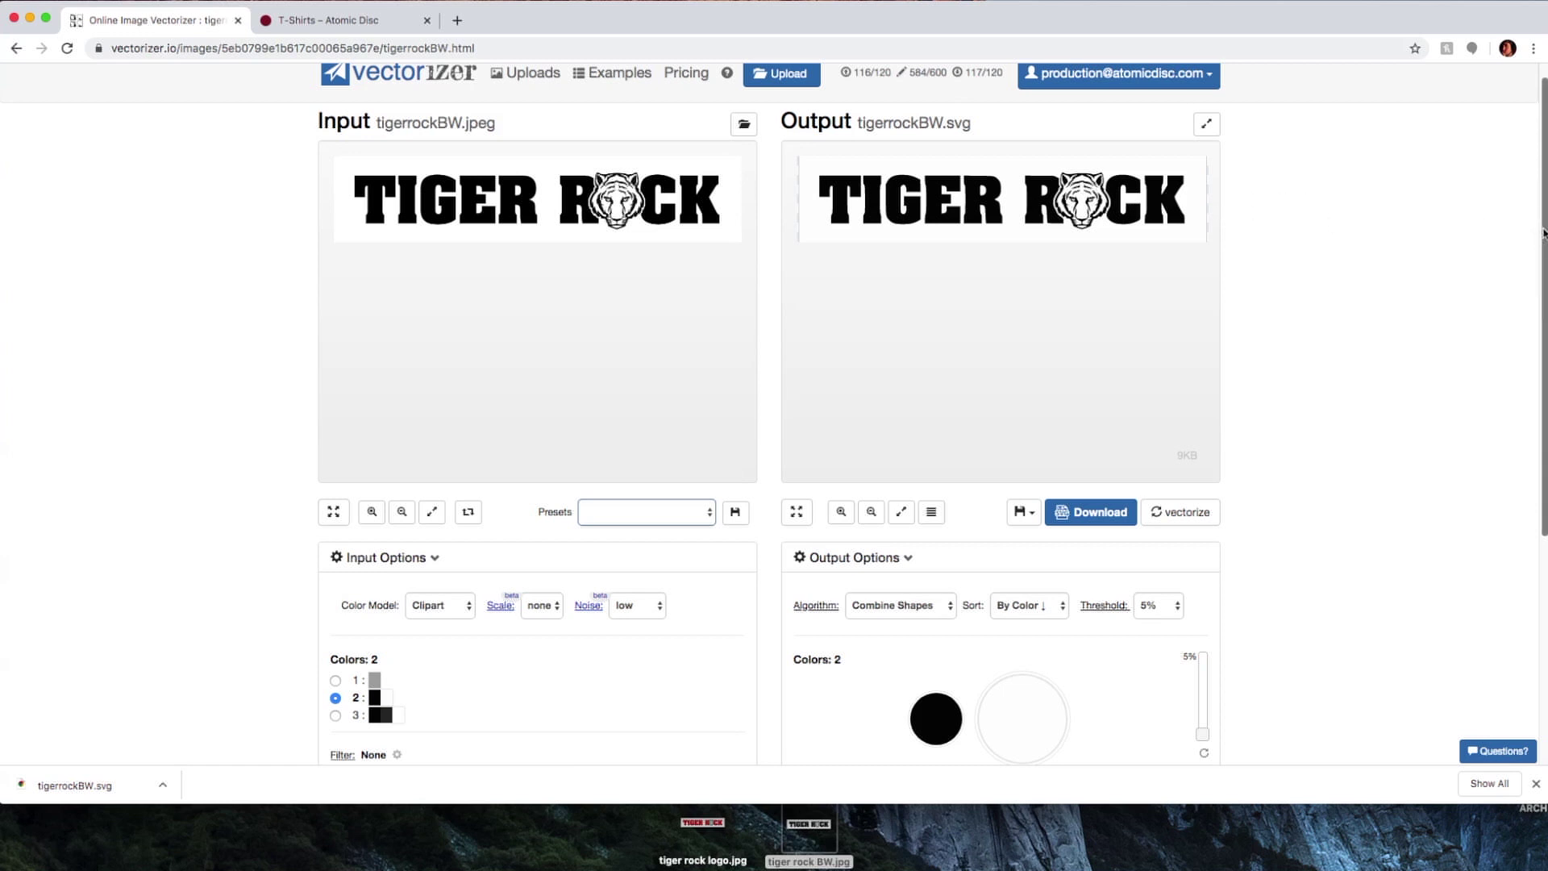
{"action": "scroll", "coordinate": [1542, 233], "scroll_direction": "down", "scroll_amount": 5}
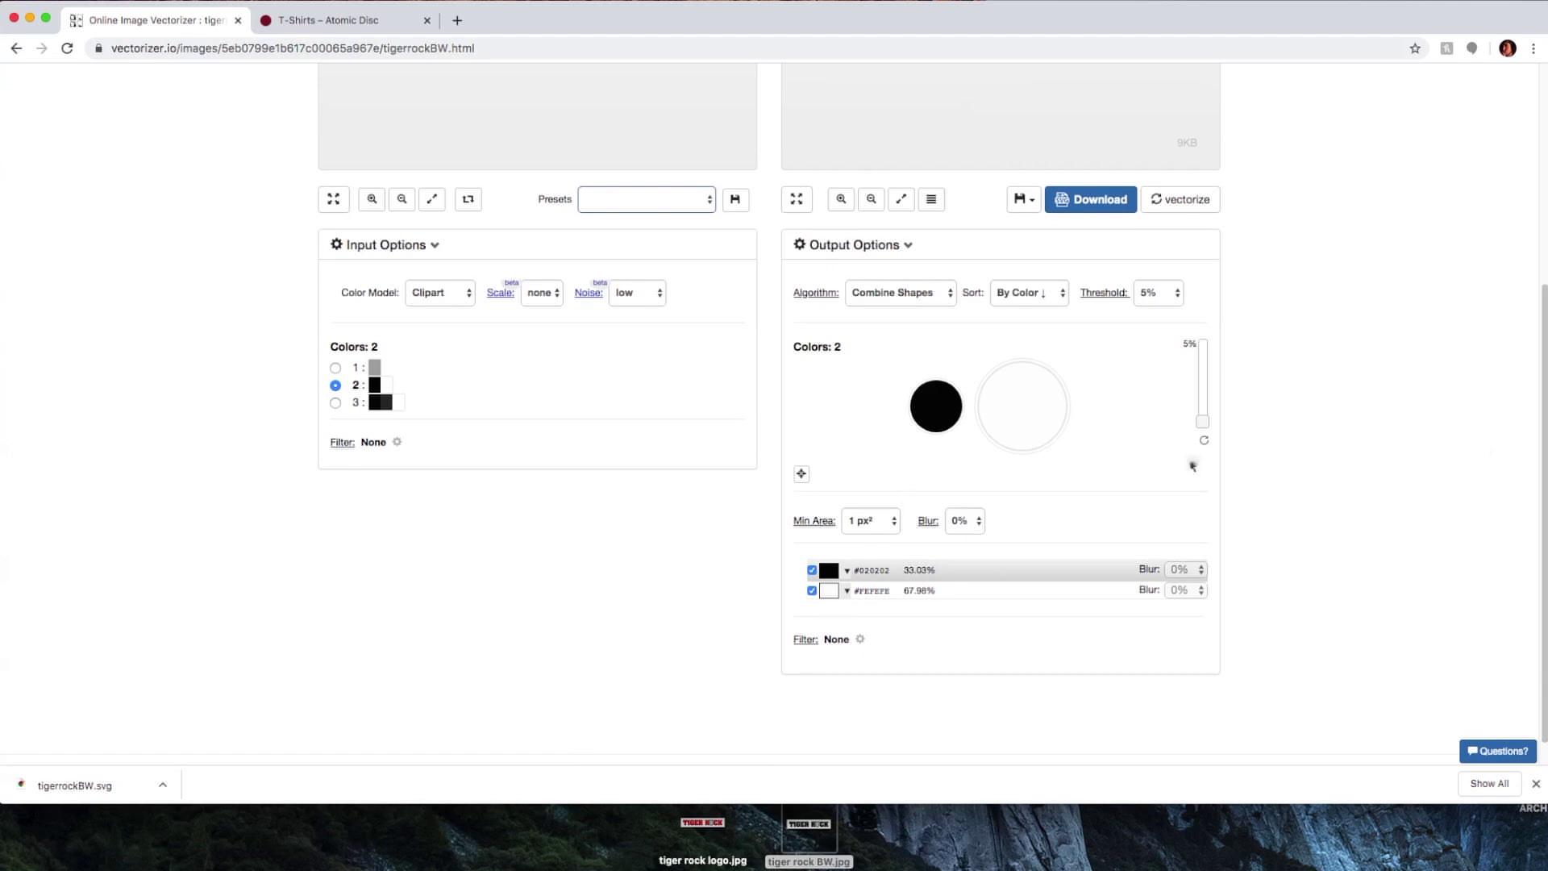
{"action": "left_click", "coordinate": [812, 591]}
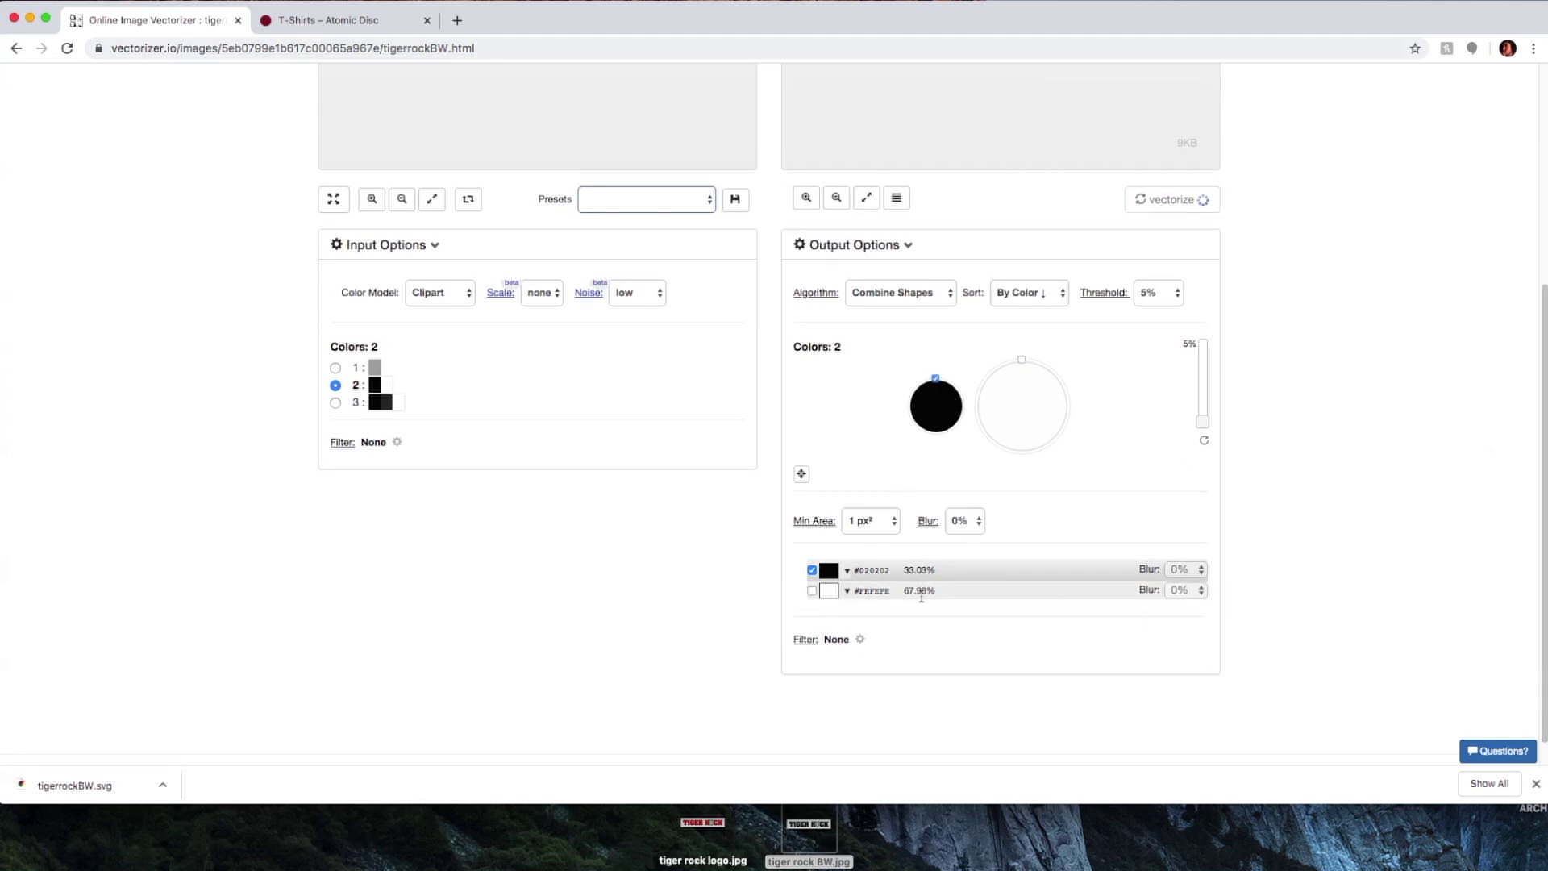
Zoom both previews in four levels on the TIGER ROCK logo.
{"action": "left_click_drag", "start_coordinate": [1542, 338], "coordinate": [1540, 148]}
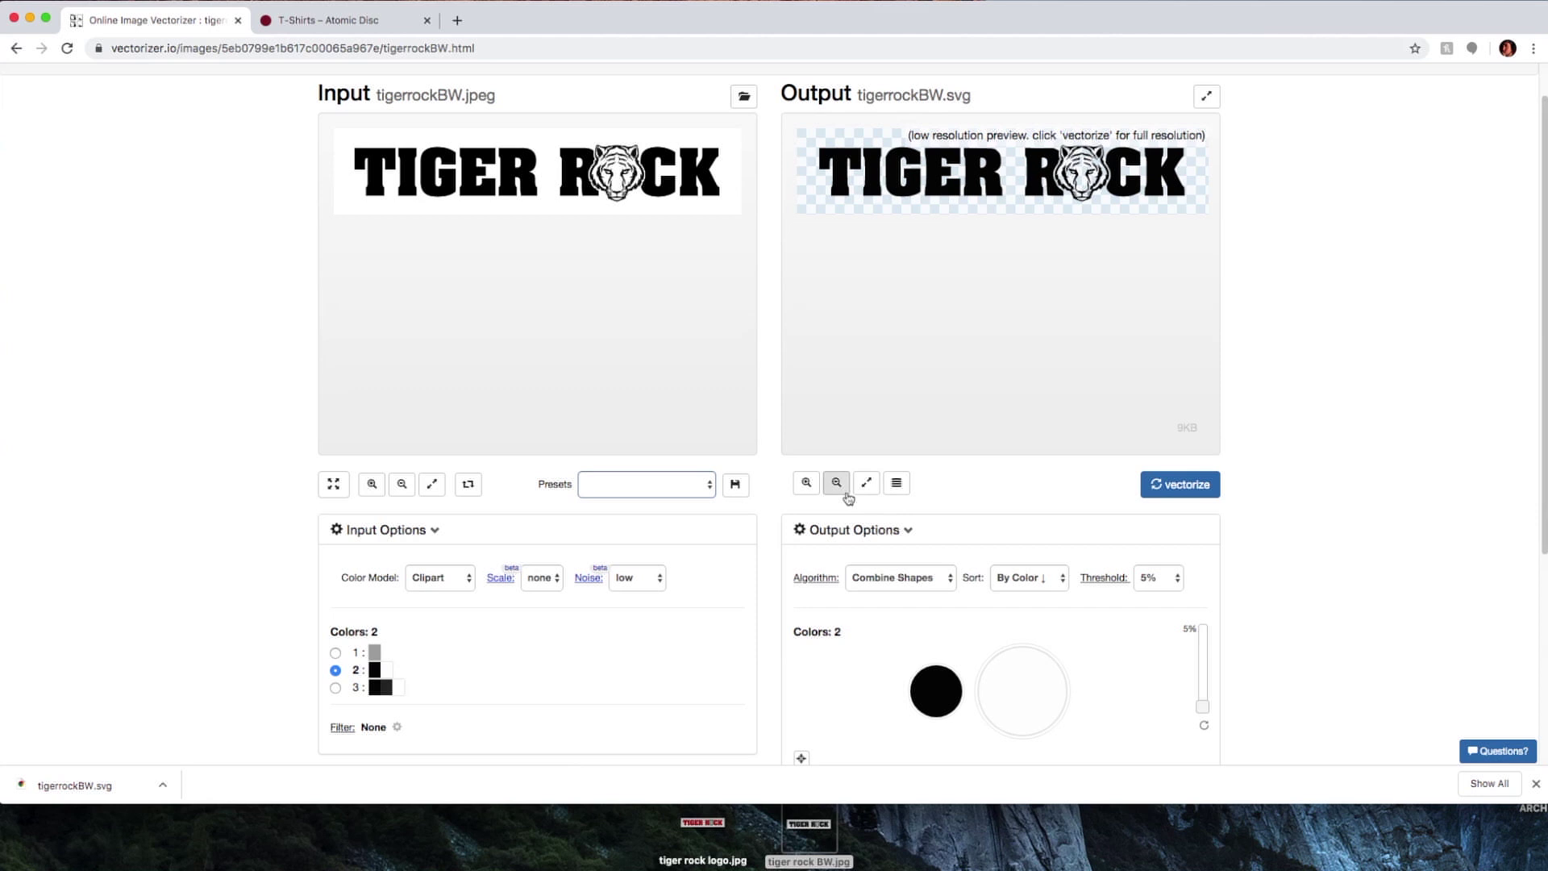
{"action": "left_click", "coordinate": [806, 484]}
{"action": "left_click", "coordinate": [806, 484]}
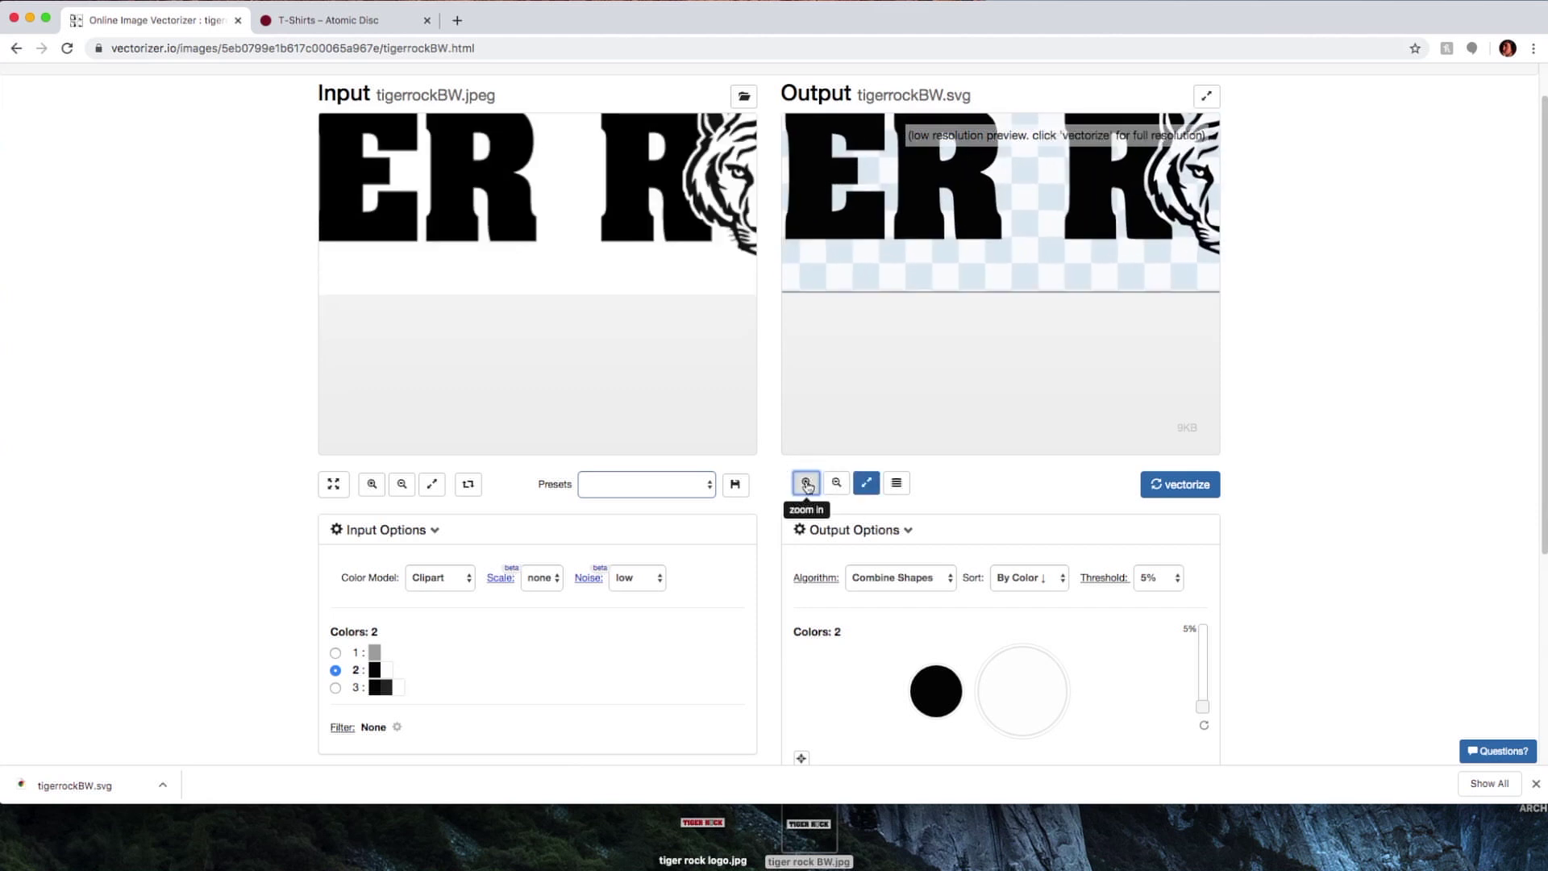
{"action": "left_click", "coordinate": [806, 483]}
{"action": "left_click", "coordinate": [806, 483]}
Pan both previews over the tiger face and view the threshold percentage options.
{"action": "left_click_drag", "start_coordinate": [712, 297], "coordinate": [579, 256]}
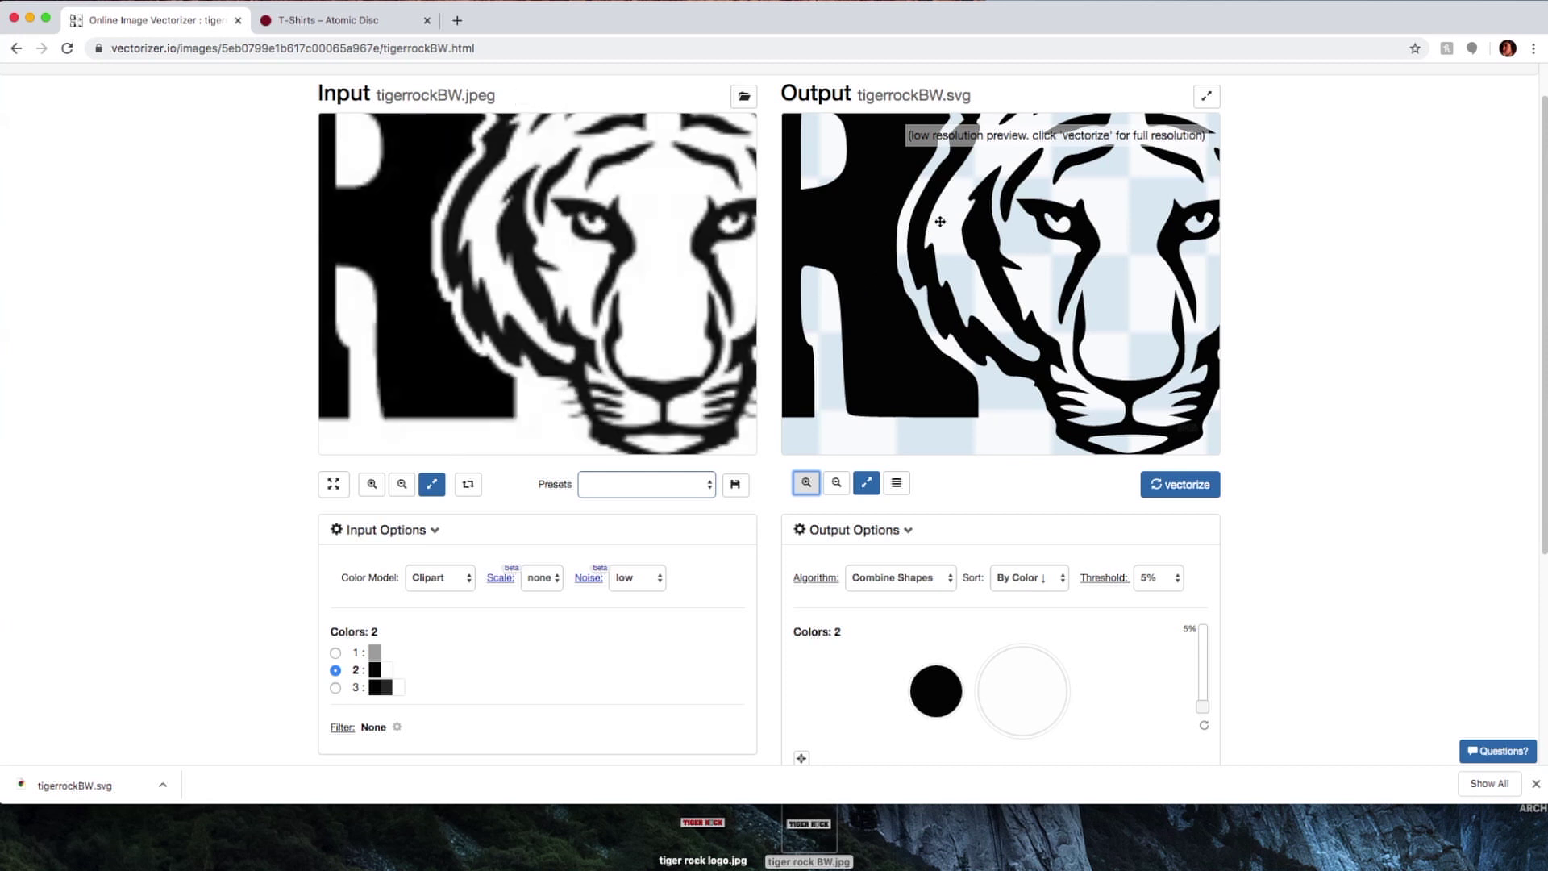
{"action": "left_click_drag", "start_coordinate": [1025, 242], "coordinate": [1054, 363]}
{"action": "left_click_drag", "start_coordinate": [1061, 256], "coordinate": [1070, 219]}
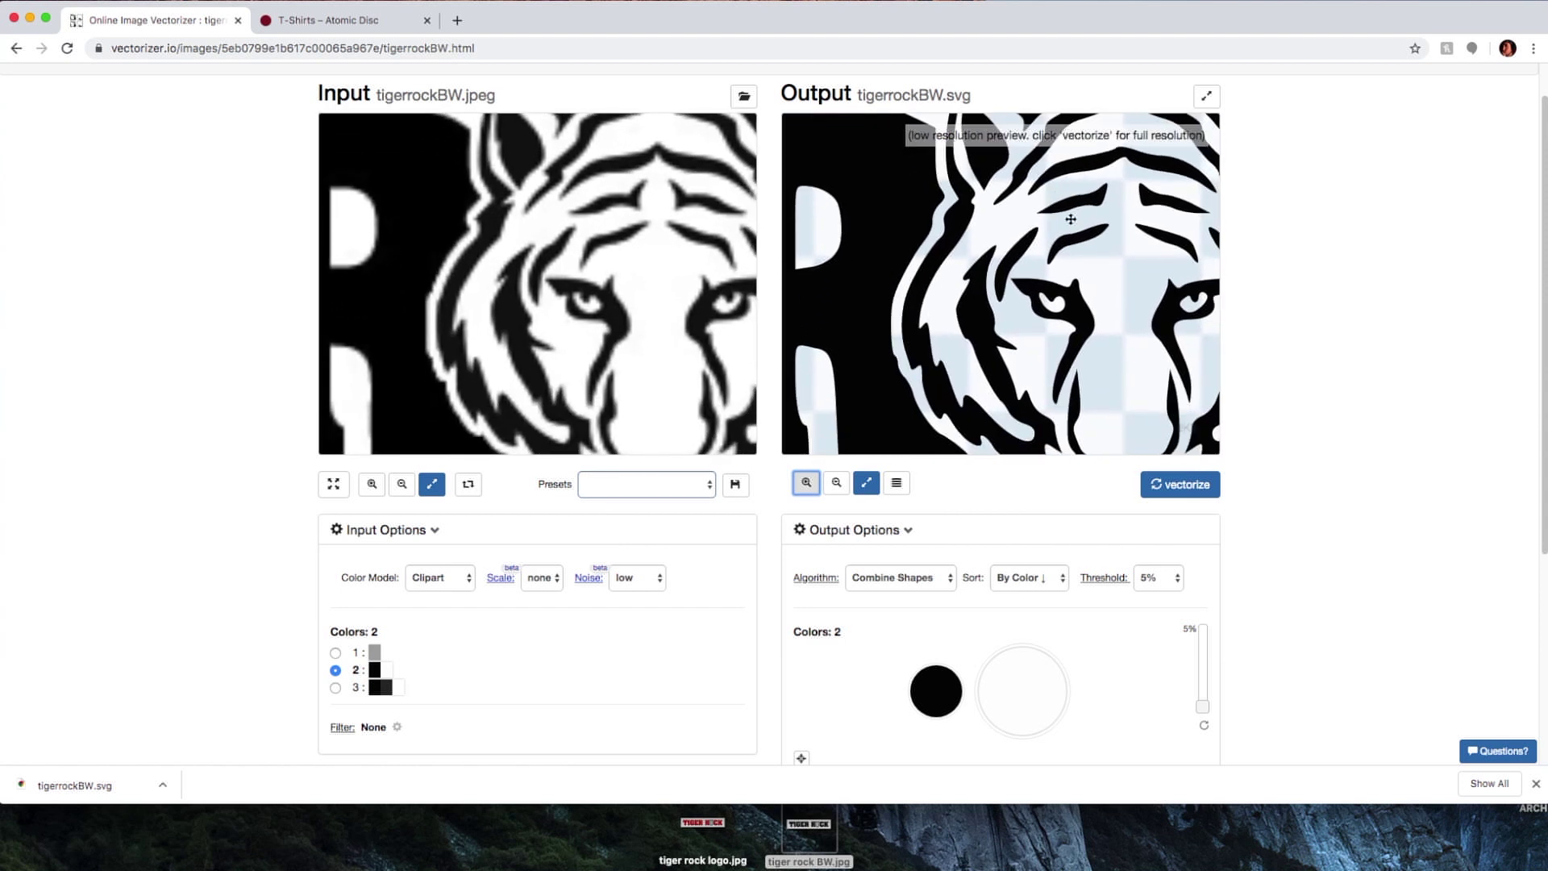
{"action": "left_click_drag", "start_coordinate": [1112, 291], "coordinate": [1140, 220]}
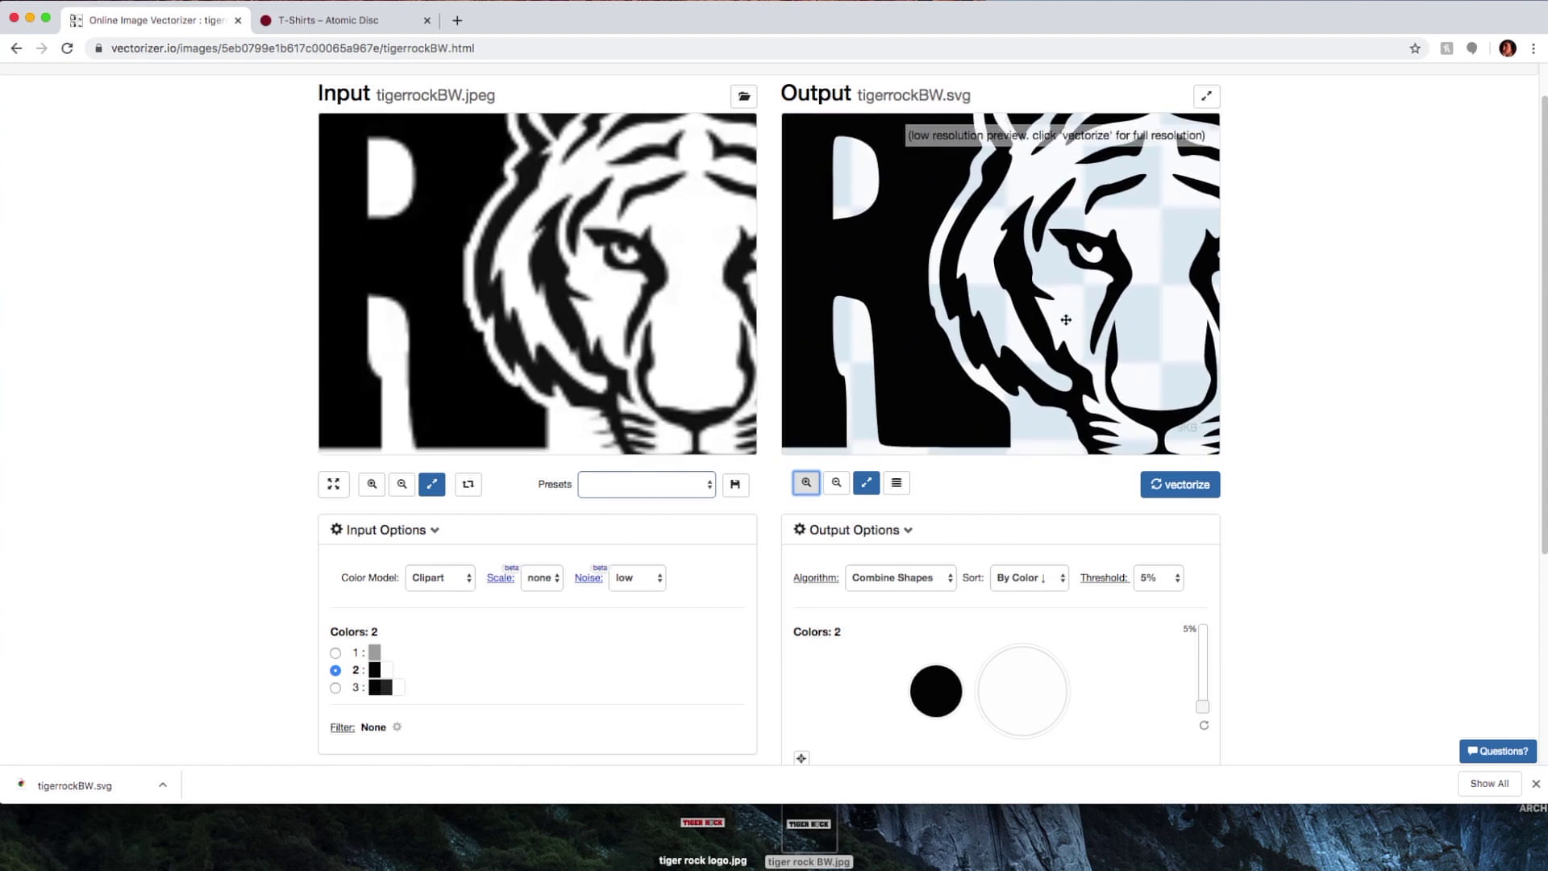
{"action": "left_click_drag", "start_coordinate": [1061, 317], "coordinate": [1084, 251]}
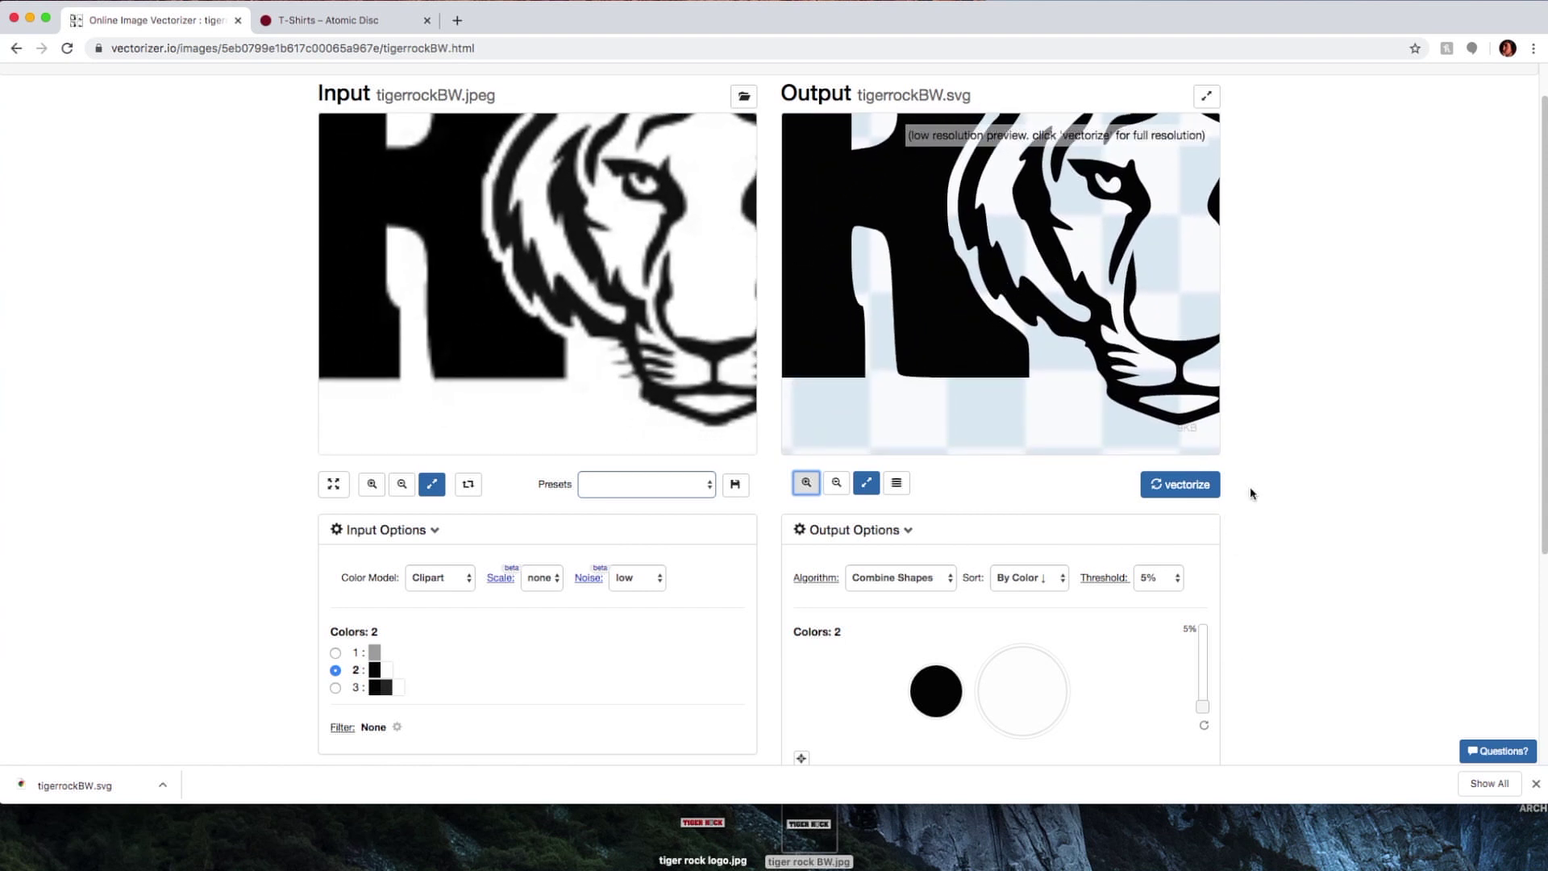
{"action": "scroll", "coordinate": [1251, 490], "scroll_direction": "down", "scroll_amount": 2}
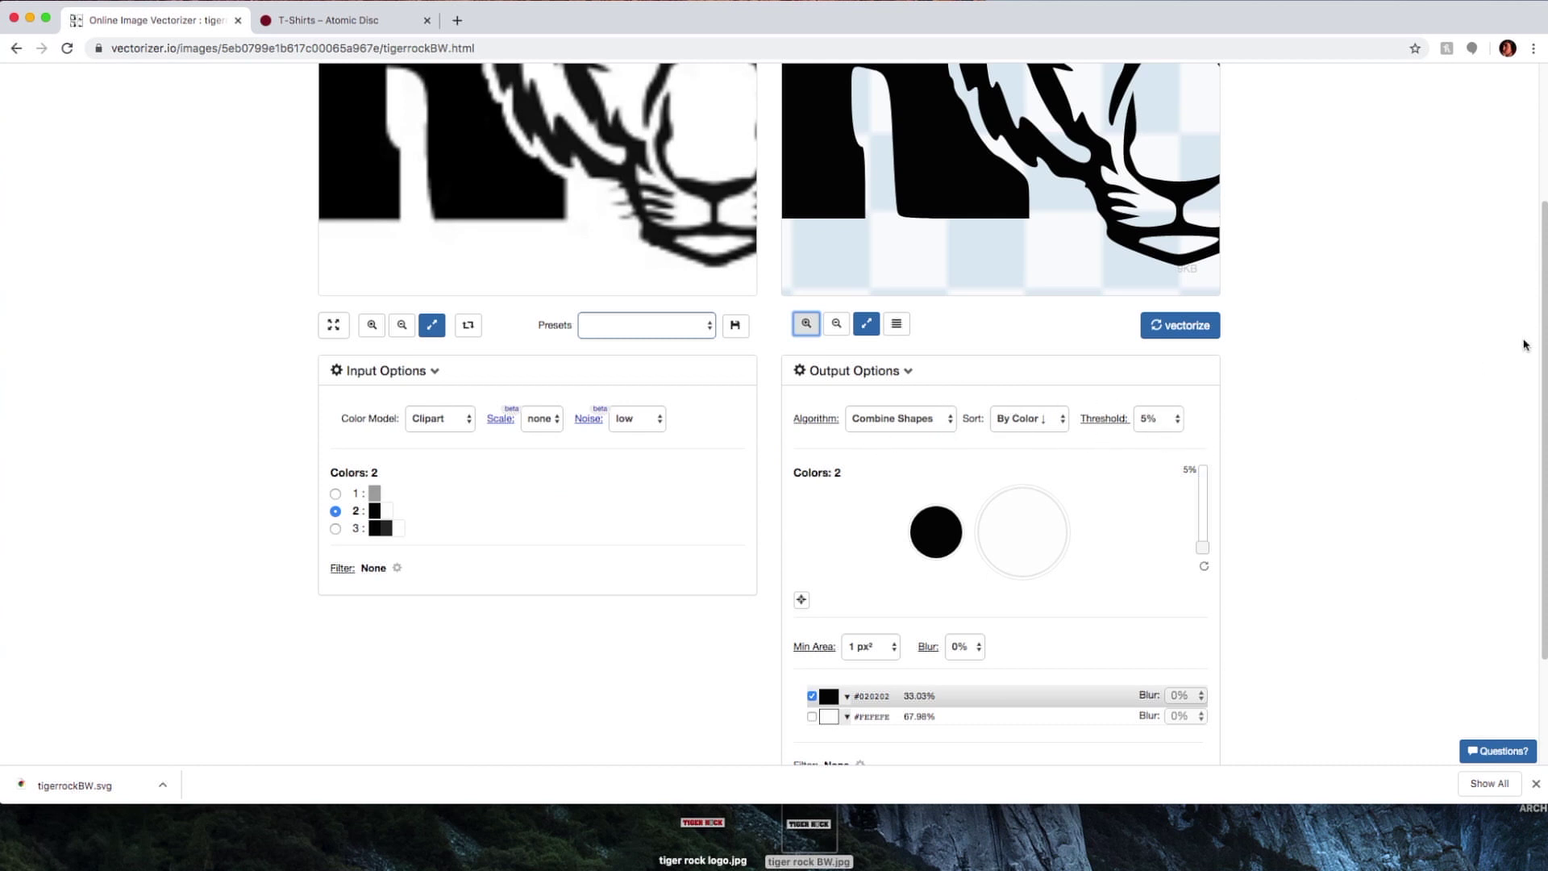
{"action": "scroll", "coordinate": [1542, 272], "scroll_direction": "up", "scroll_amount": 1}
{"action": "scroll", "coordinate": [1542, 272], "scroll_direction": "up", "scroll_amount": 1}
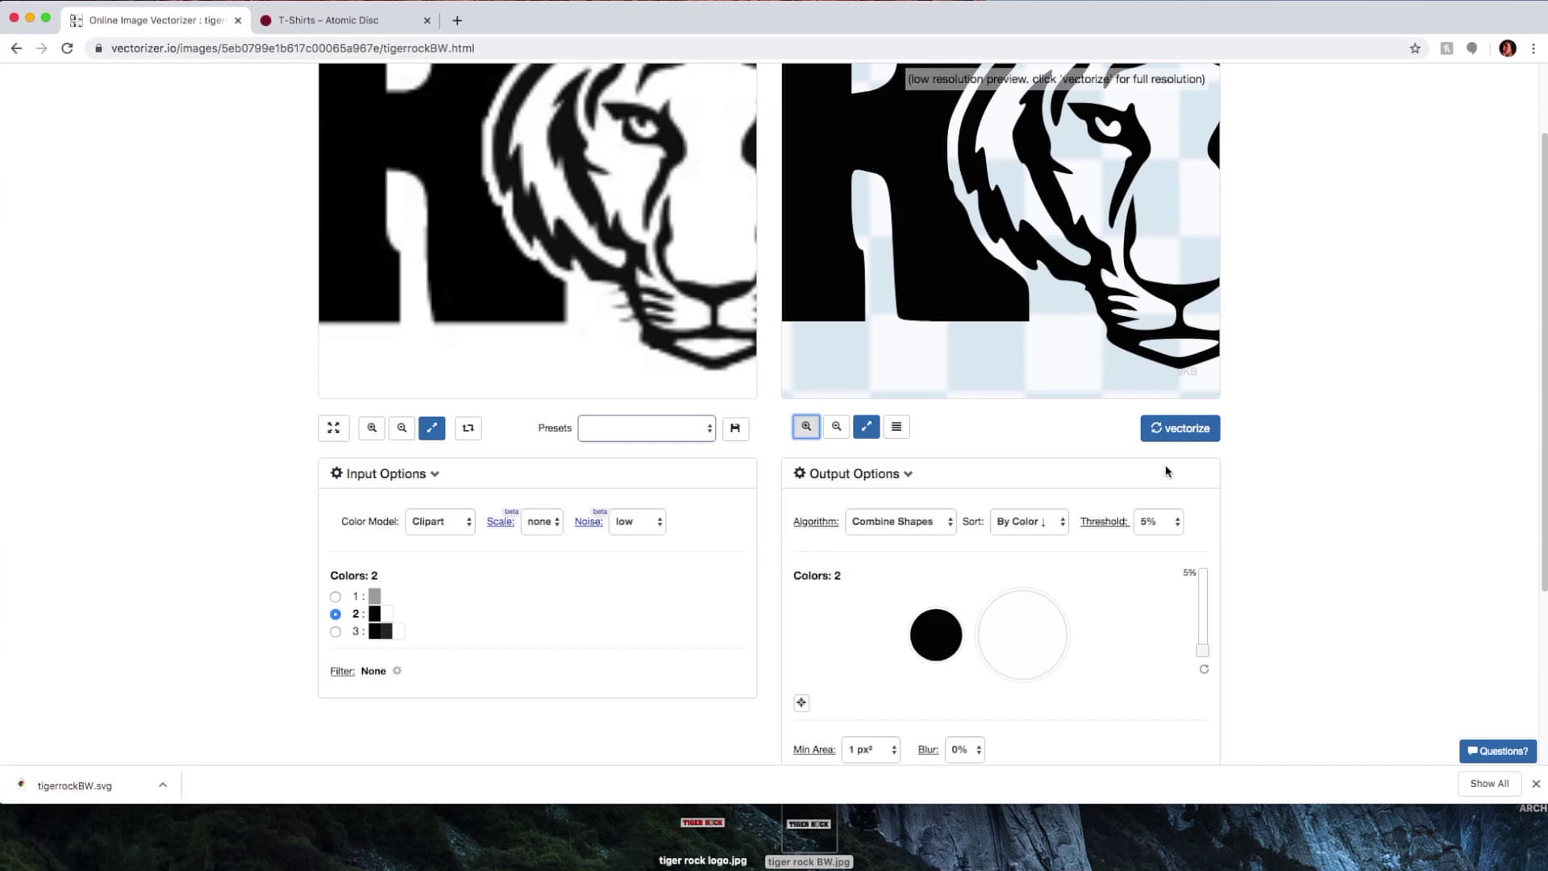
{"action": "left_click", "coordinate": [1165, 526]}
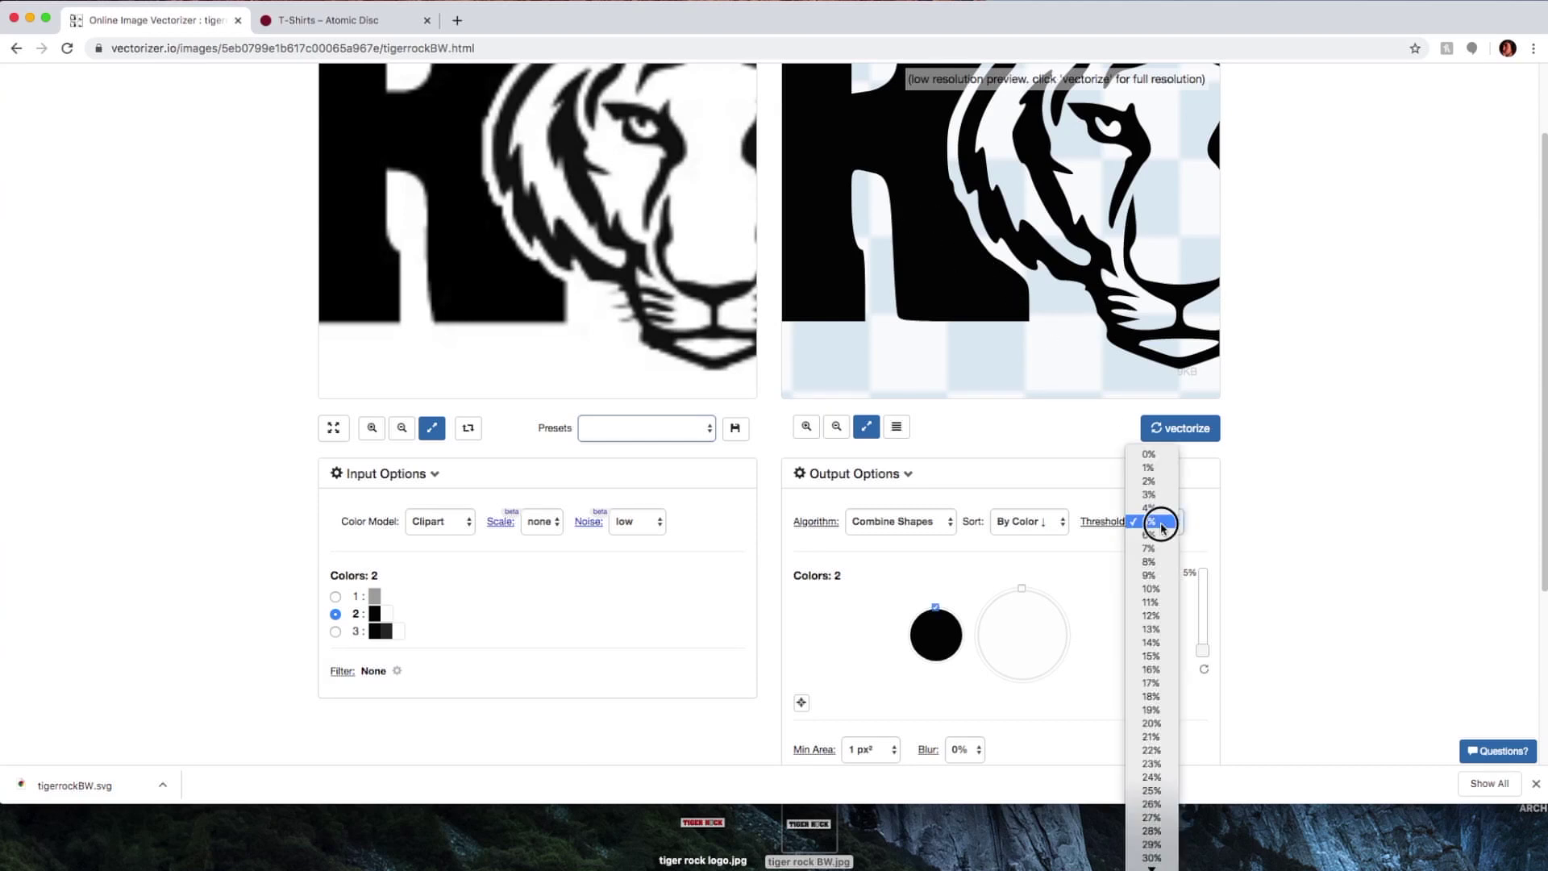
Keep the threshold at 5% and centre the tiger's face in both previews.
{"action": "left_click", "coordinate": [1162, 525]}
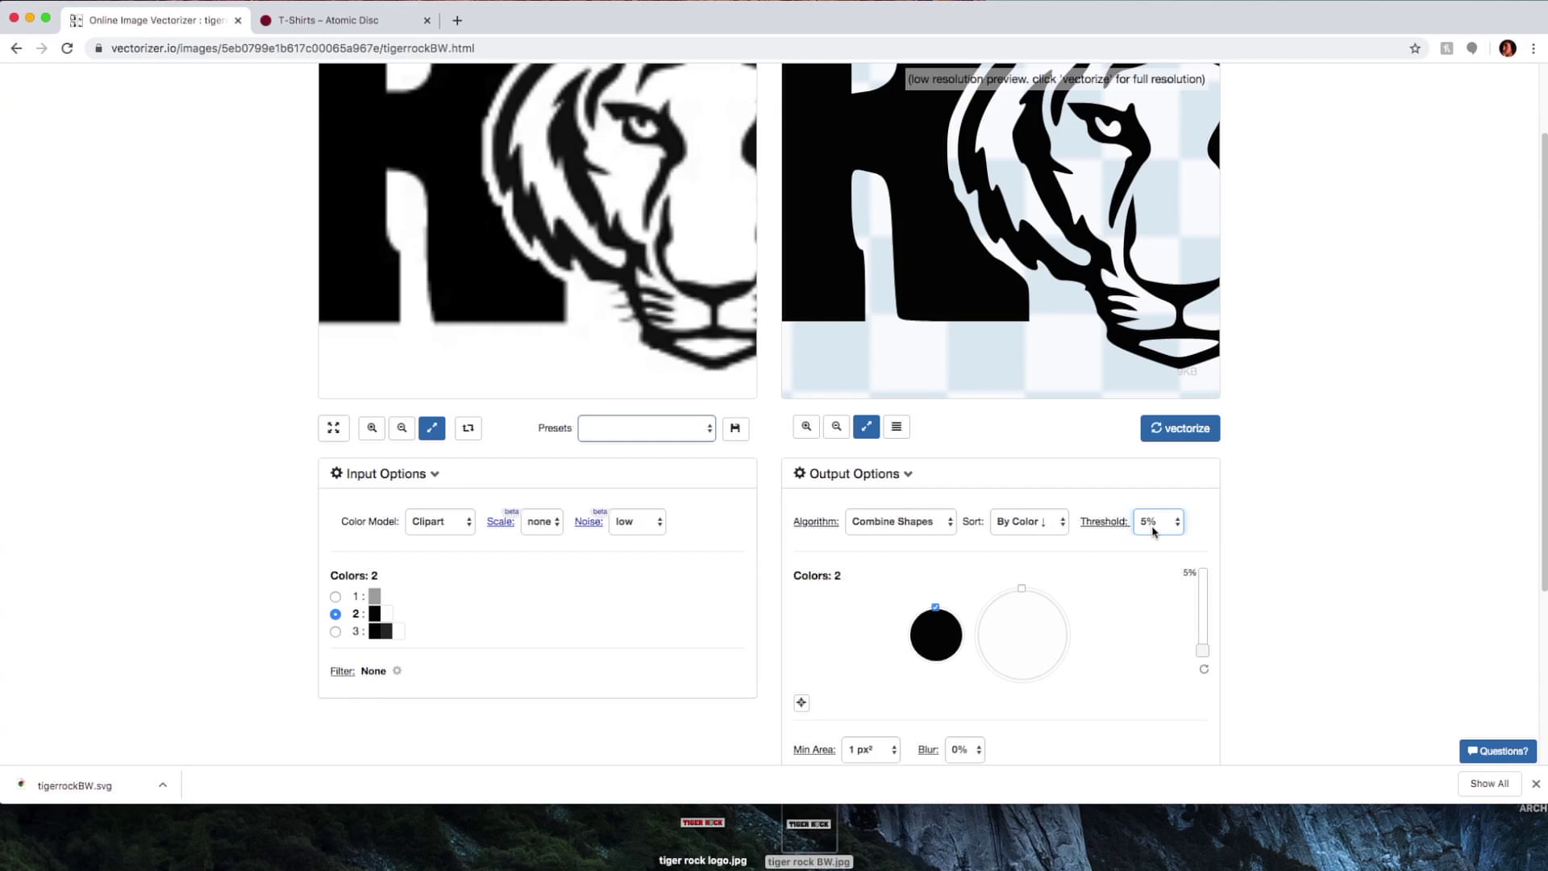
{"action": "left_click_drag", "start_coordinate": [963, 161], "coordinate": [941, 263]}
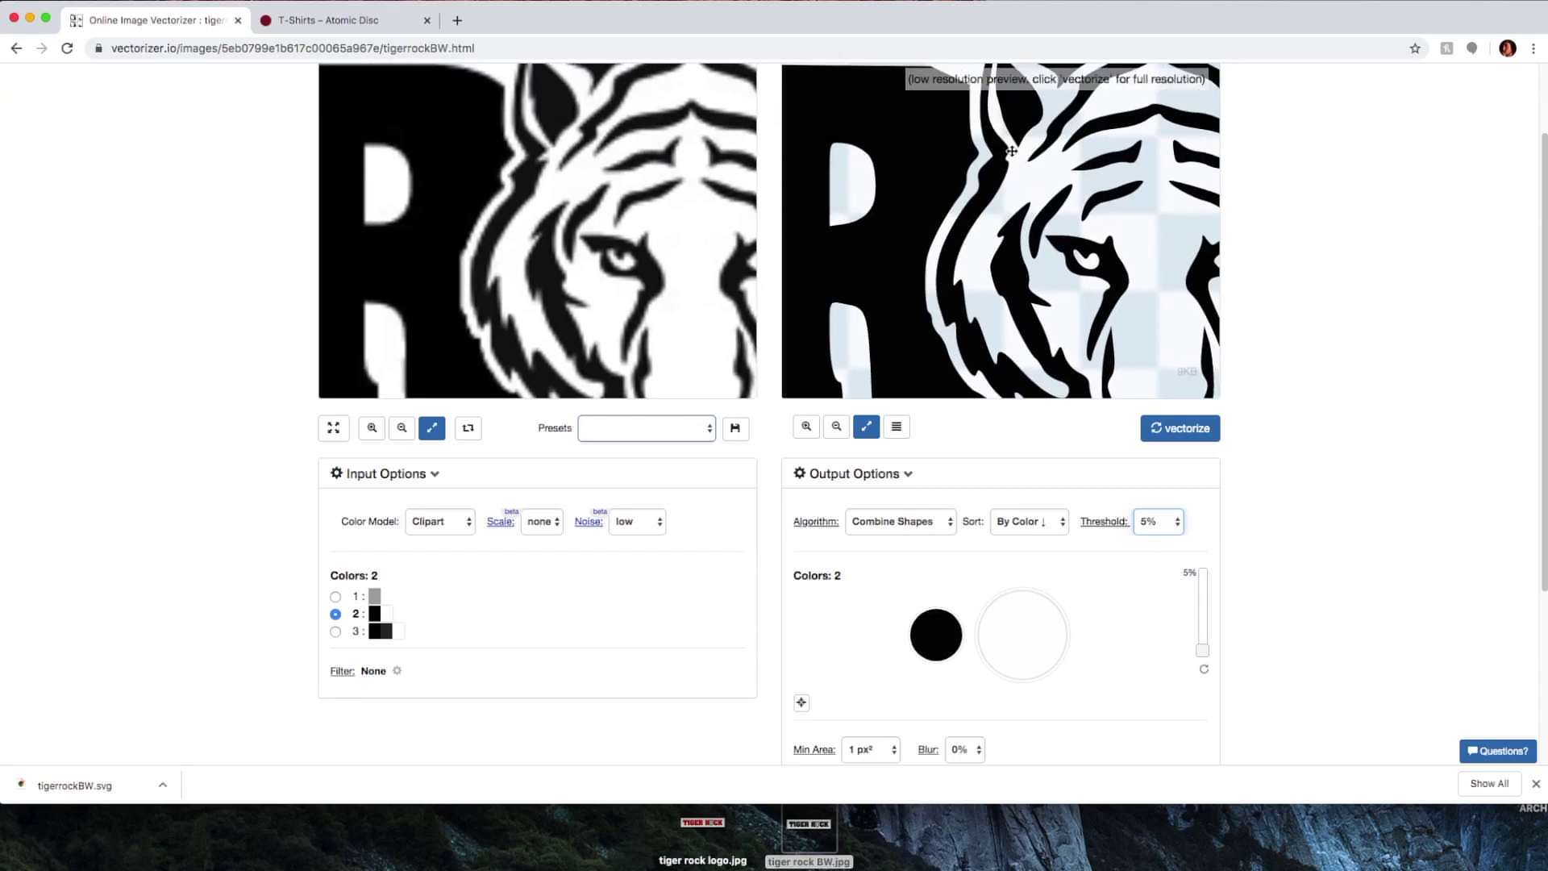
{"action": "left_click_drag", "start_coordinate": [1012, 150], "coordinate": [980, 165]}
{"action": "left_click_drag", "start_coordinate": [1023, 256], "coordinate": [1015, 231]}
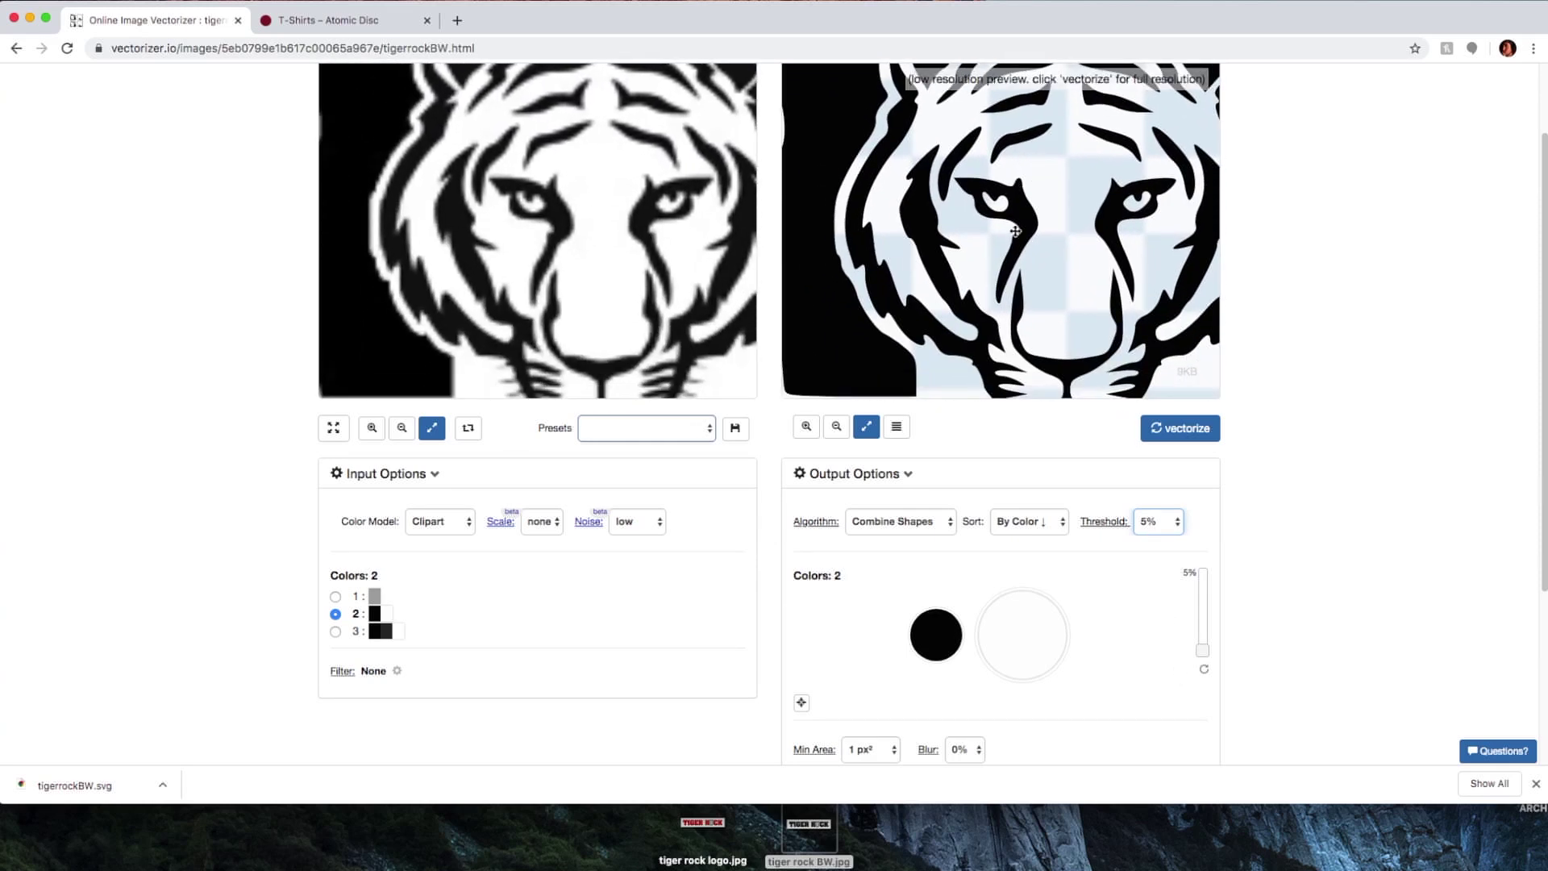
{"action": "scroll", "coordinate": [1311, 344], "scroll_direction": "down", "scroll_amount": 3}
{"action": "scroll", "coordinate": [1311, 344], "scroll_direction": "up", "scroll_amount": 1}
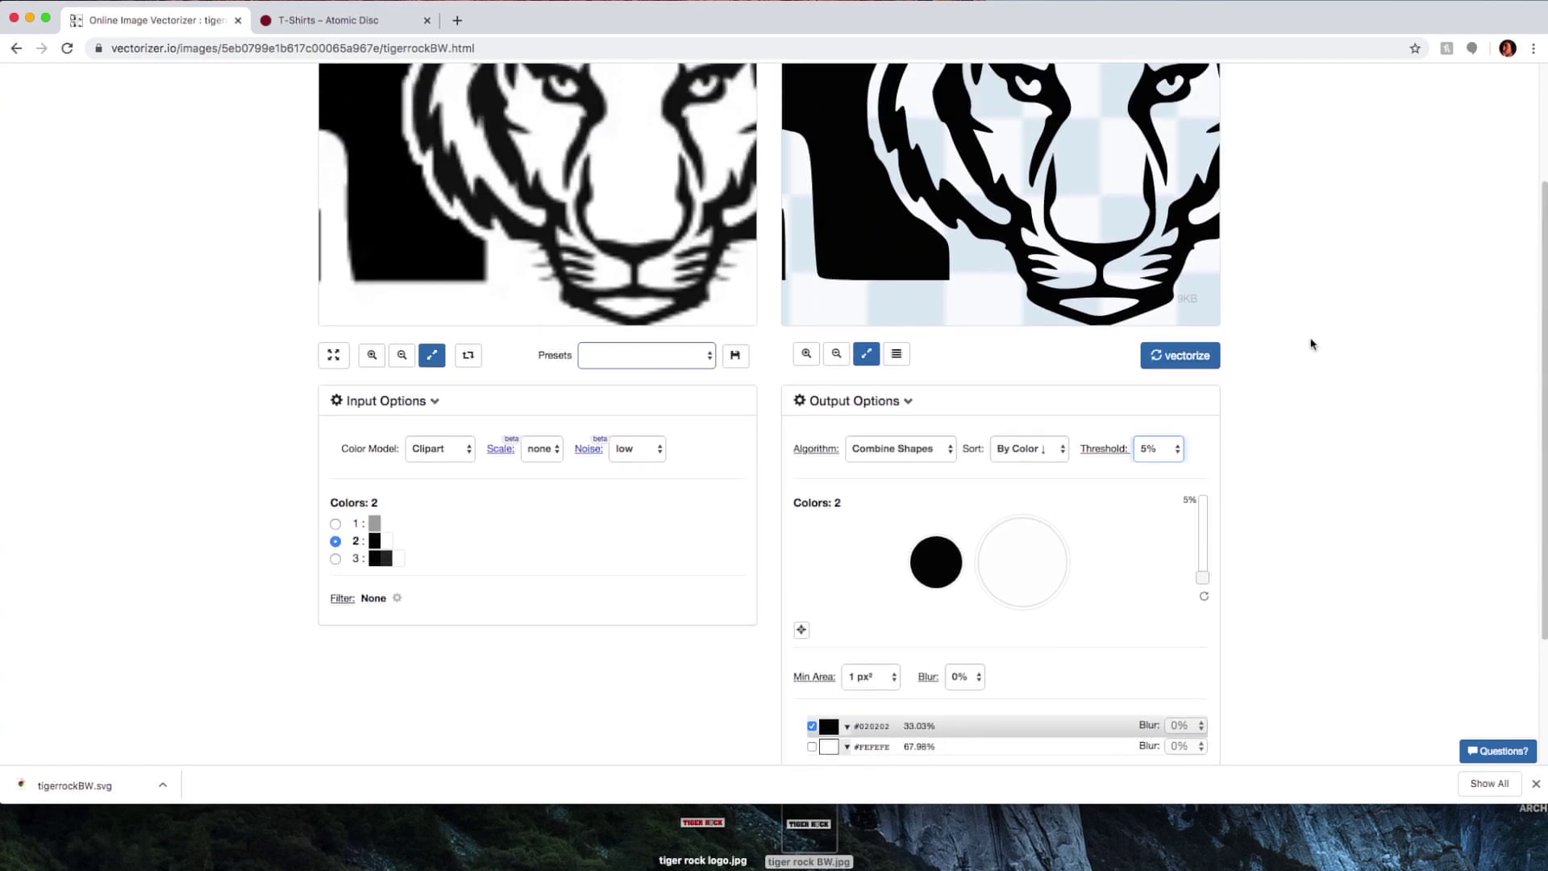
Vectorize at full resolution, inspect the tiger face, and download tigerrockBW.svg.
{"action": "left_click", "coordinate": [1183, 356]}
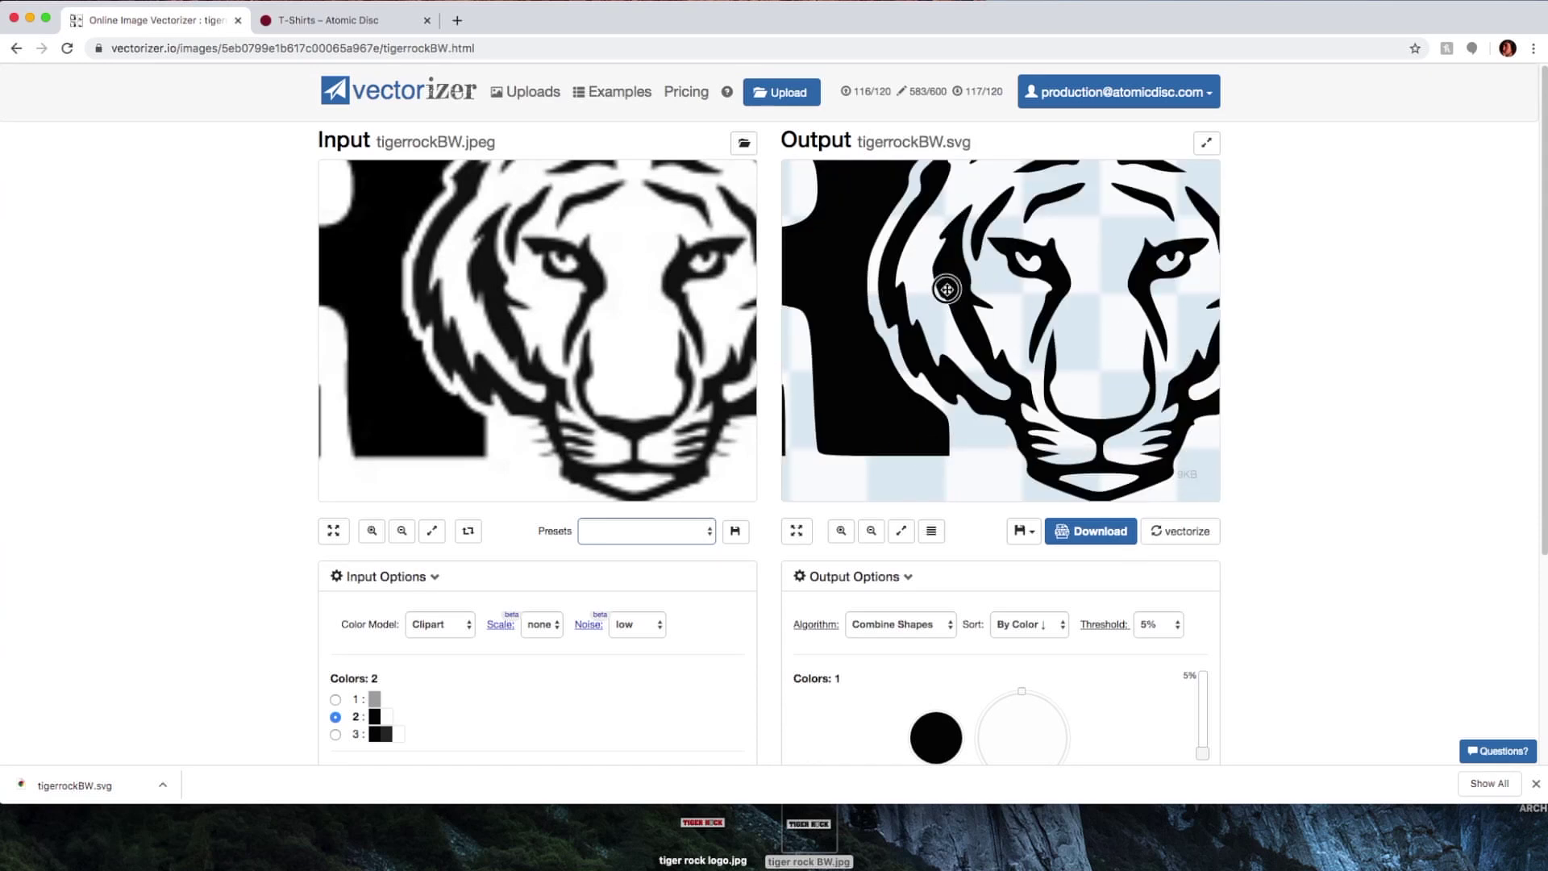
{"action": "left_click", "coordinate": [1048, 341]}
{"action": "left_click_drag", "start_coordinate": [1047, 341], "coordinate": [944, 266]}
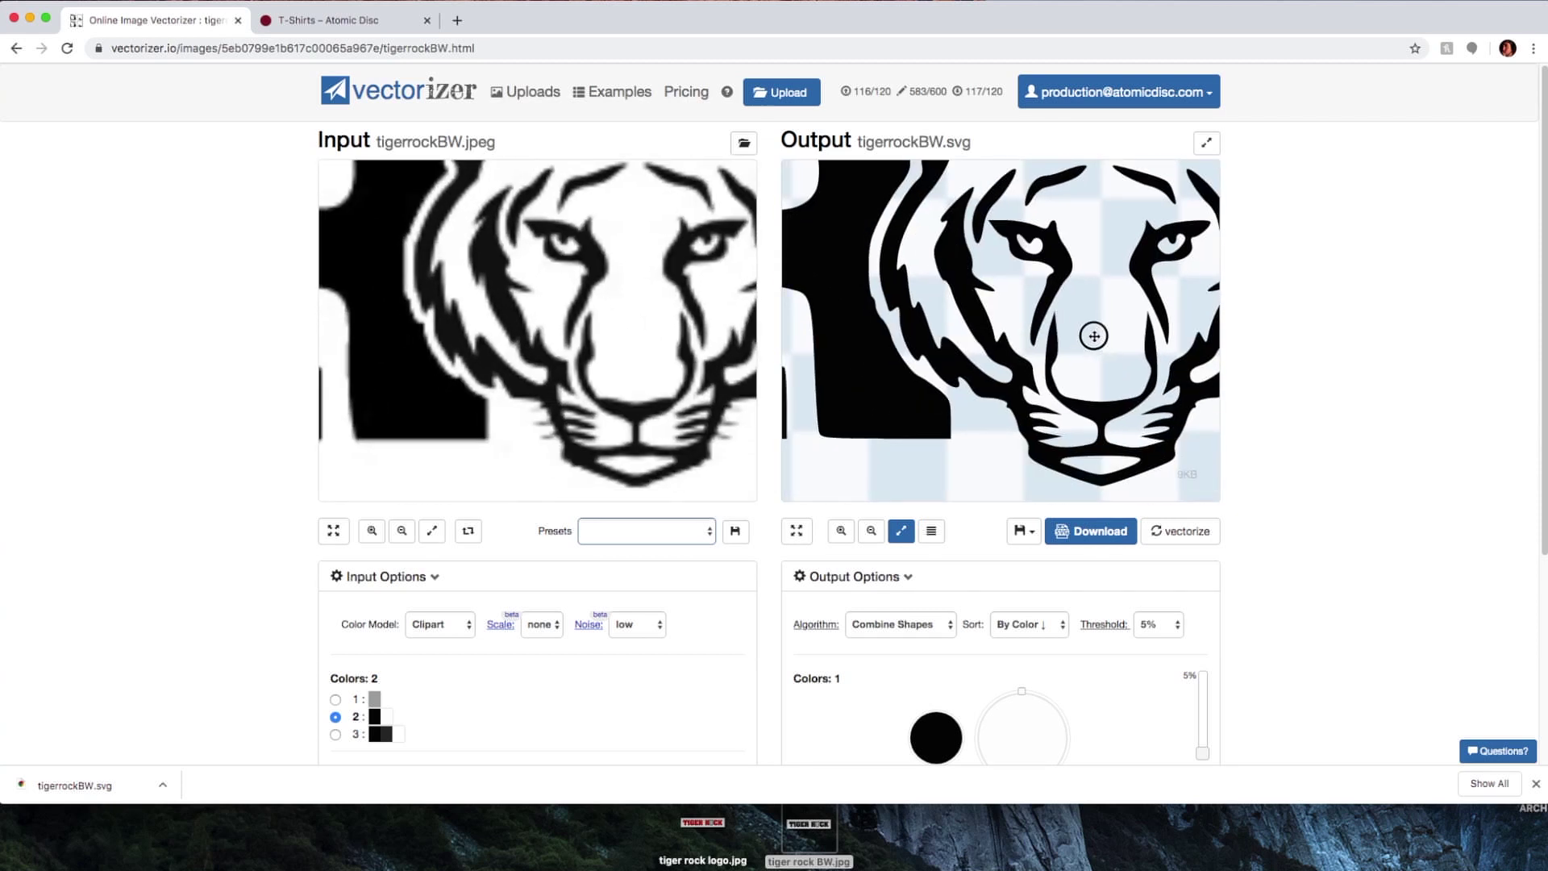
{"action": "left_click_drag", "start_coordinate": [1092, 331], "coordinate": [1037, 284]}
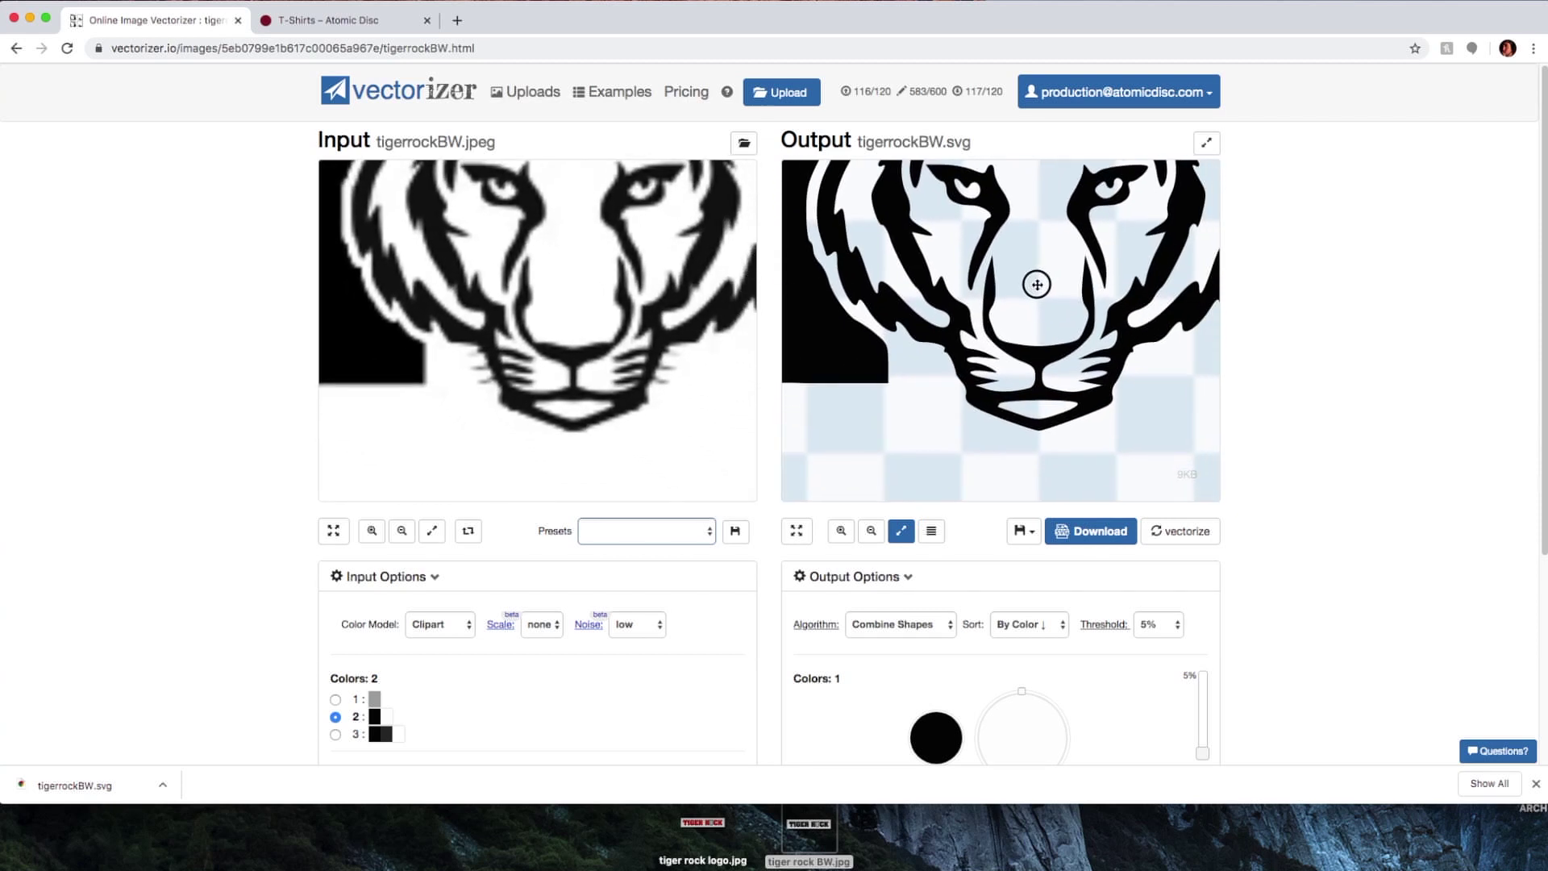
{"action": "left_click", "coordinate": [1102, 537]}
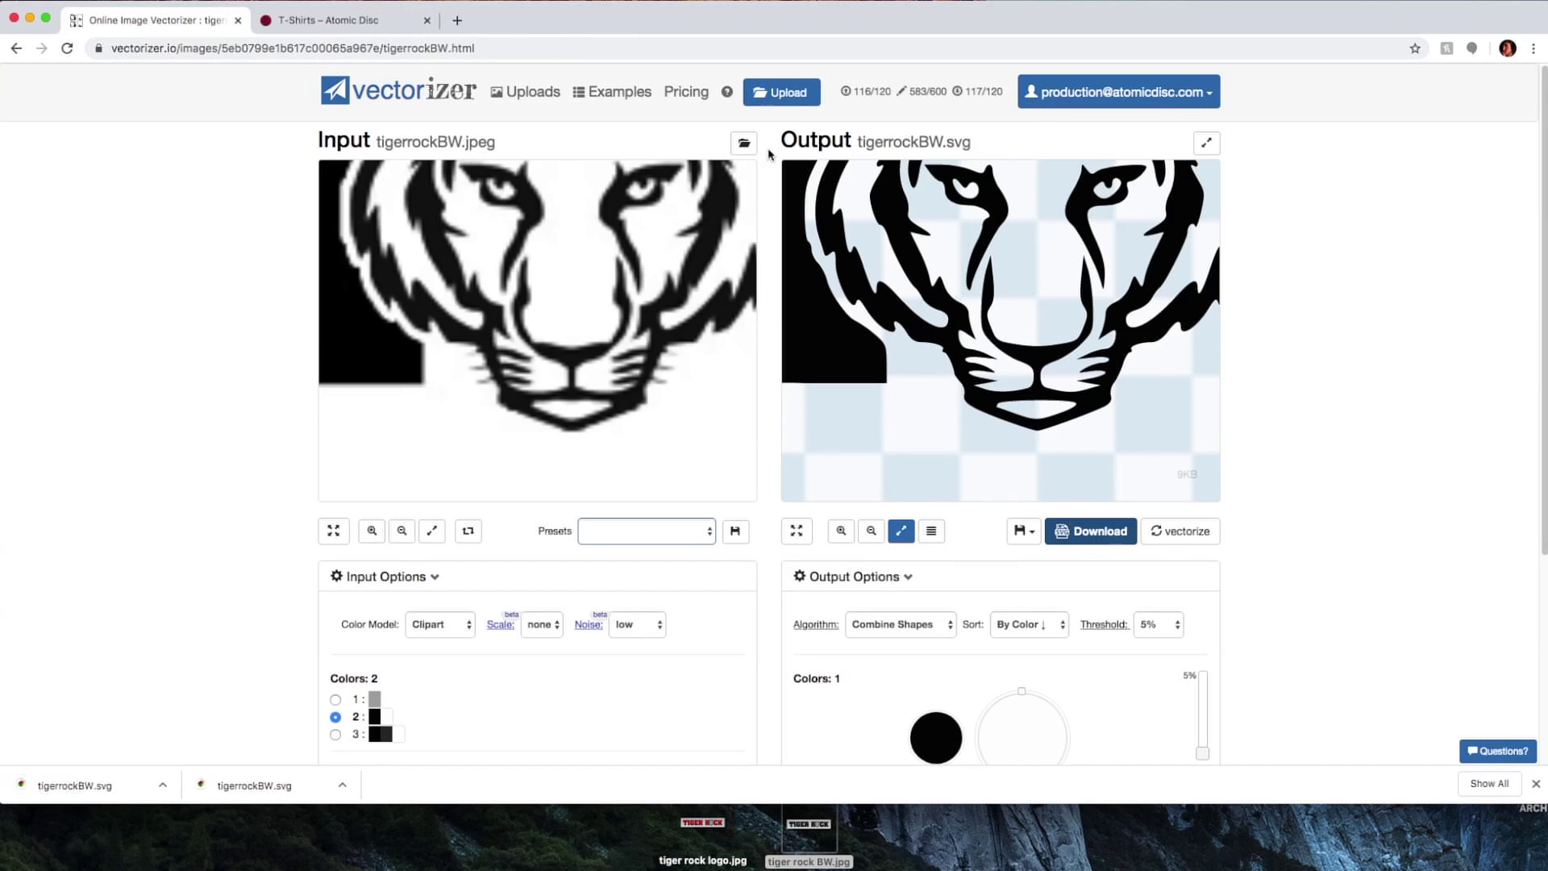
{"action": "scroll", "coordinate": [845, 319], "scroll_direction": "right", "scroll_amount": 3}
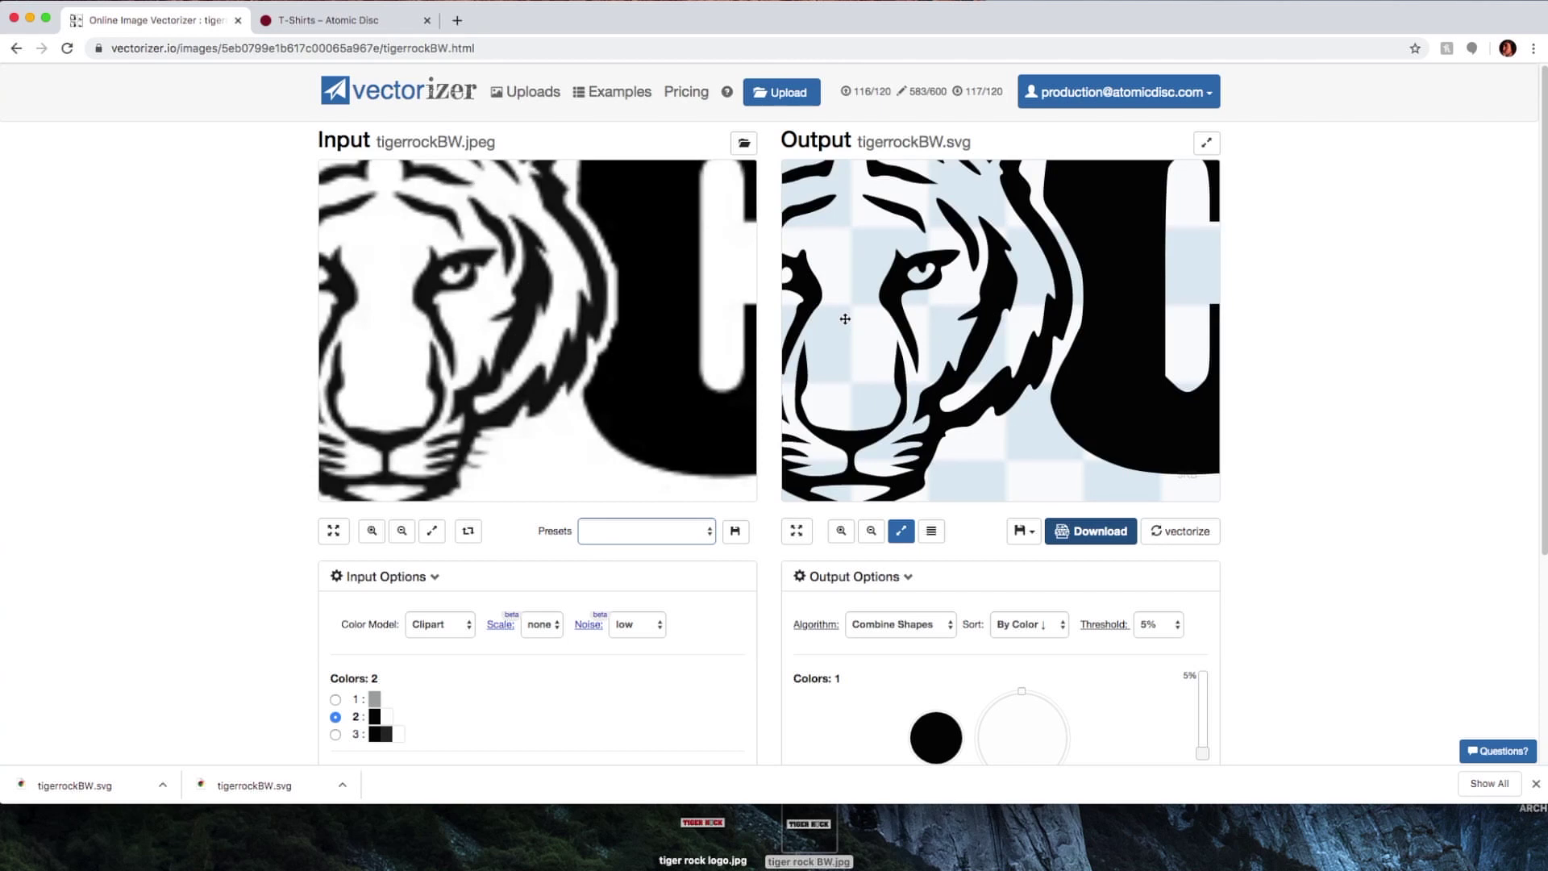
{"action": "left_click", "coordinate": [374, 23]}
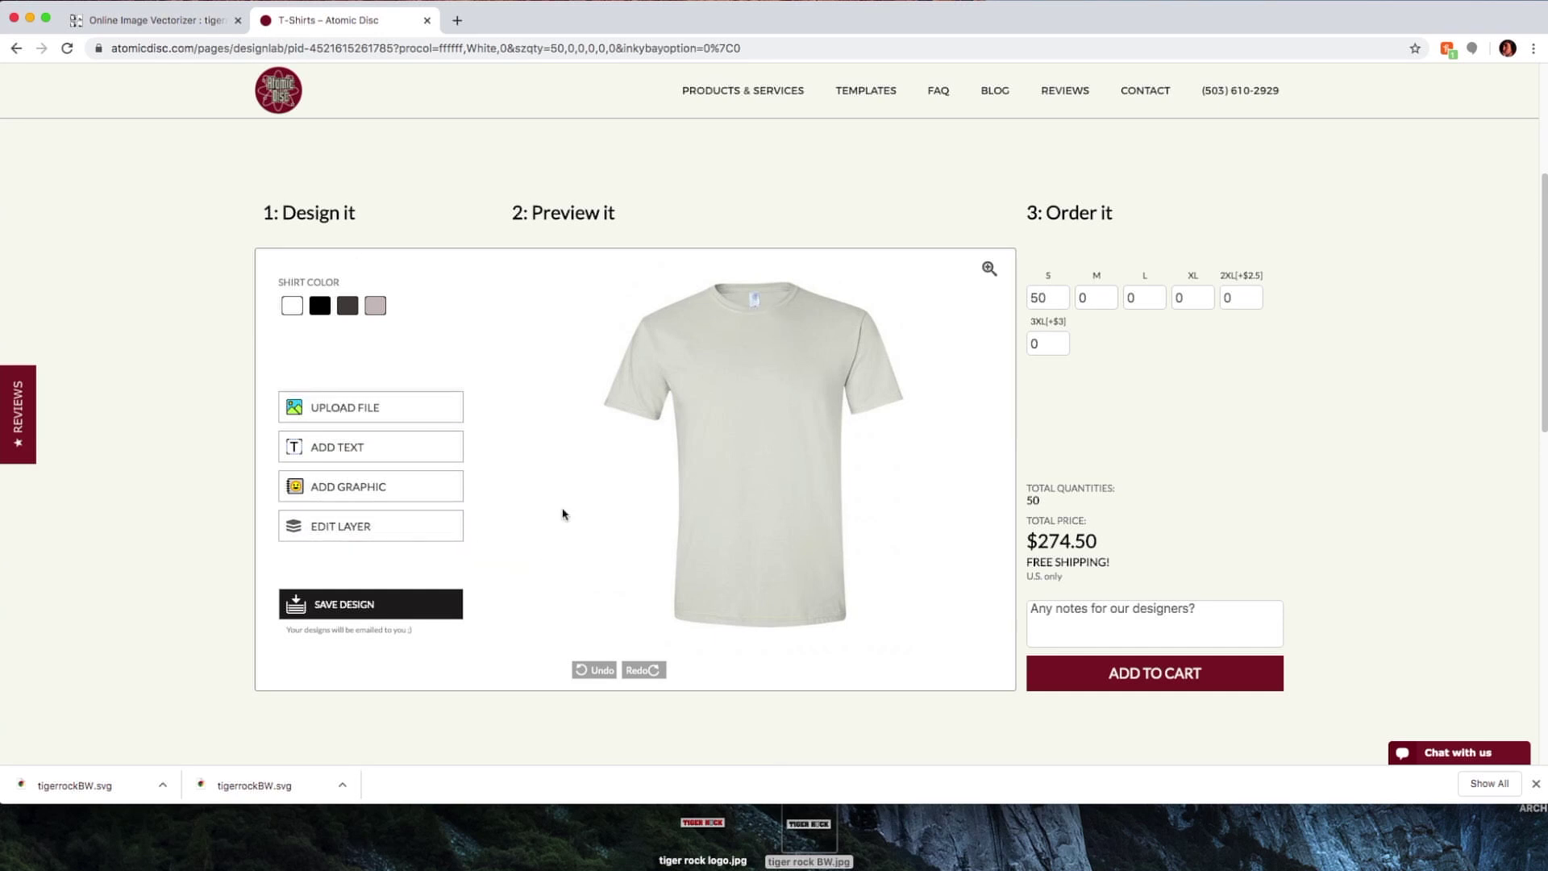
Upload tigerrockBW.svg from Downloads onto the T-shirt.
{"action": "left_click", "coordinate": [386, 406]}
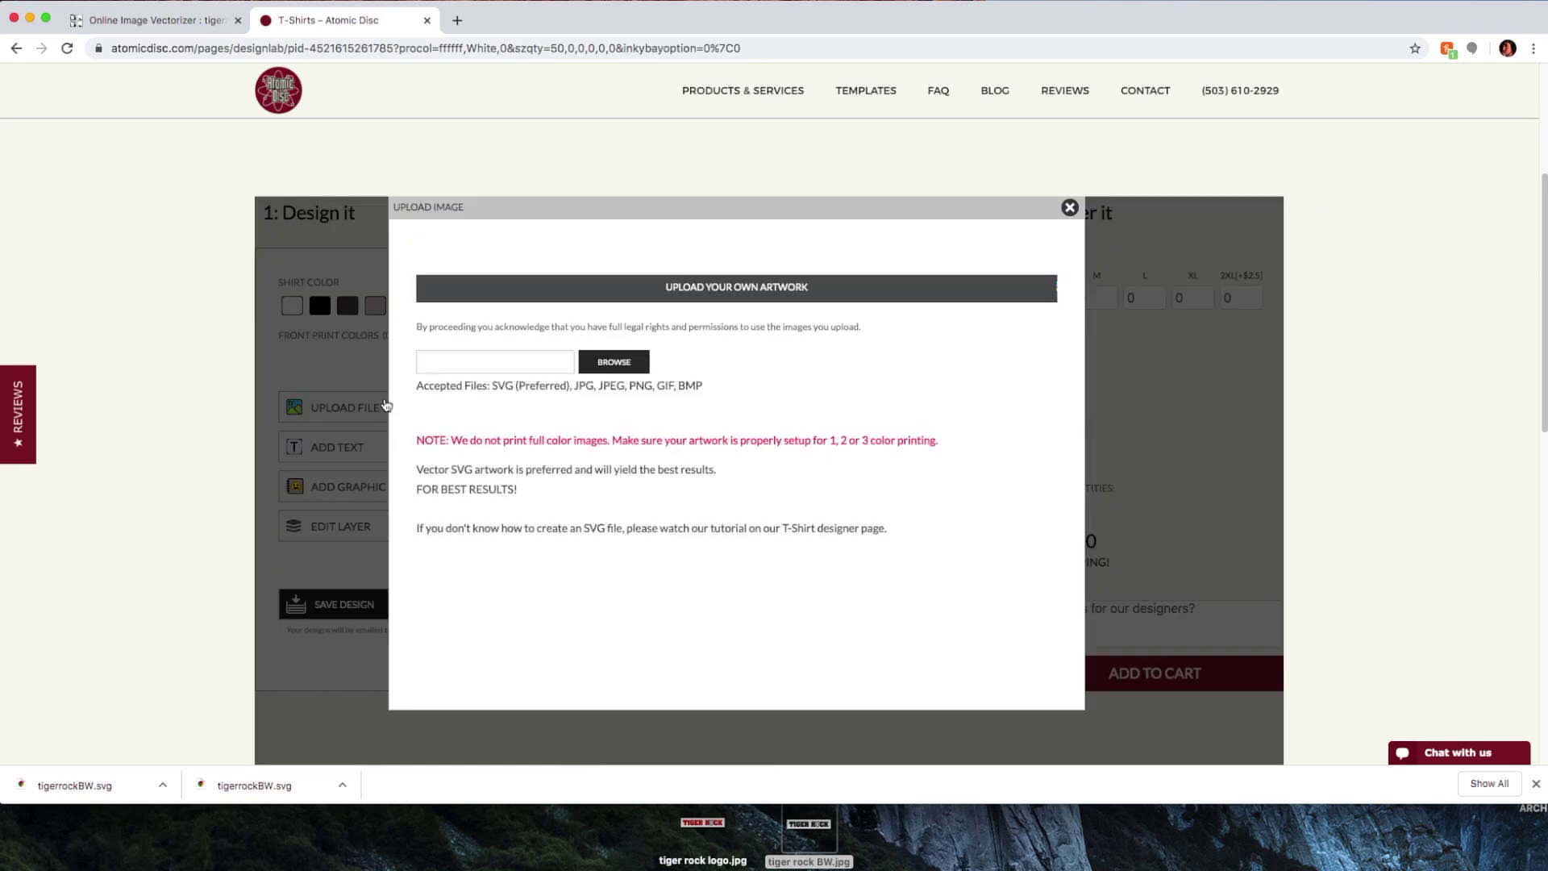
{"action": "left_click", "coordinate": [614, 363]}
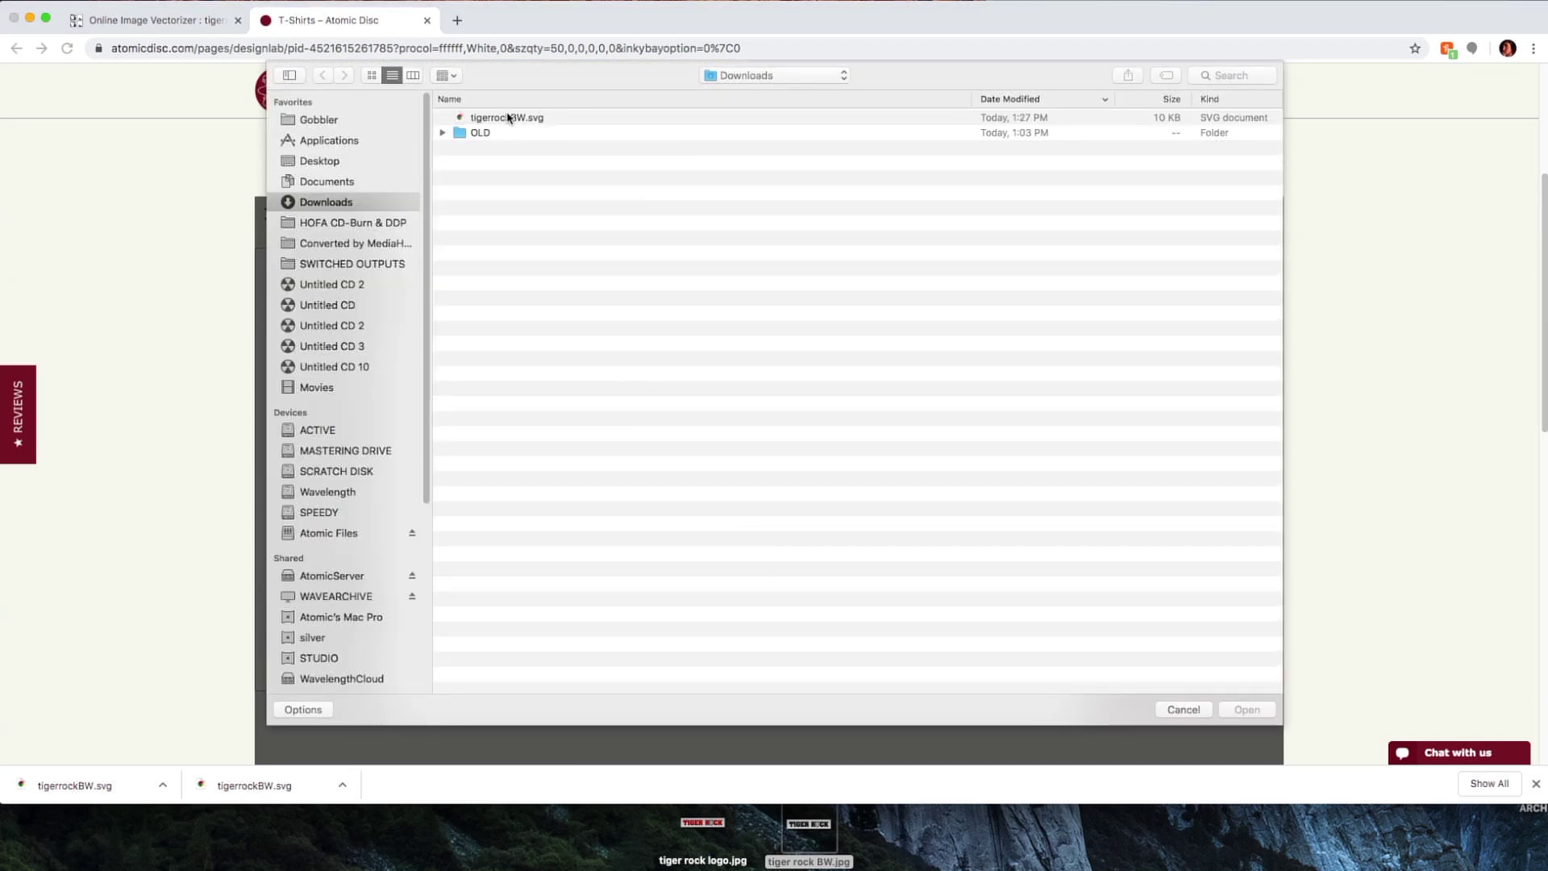
{"action": "left_click", "coordinate": [508, 119]}
{"action": "left_click", "coordinate": [1246, 710]}
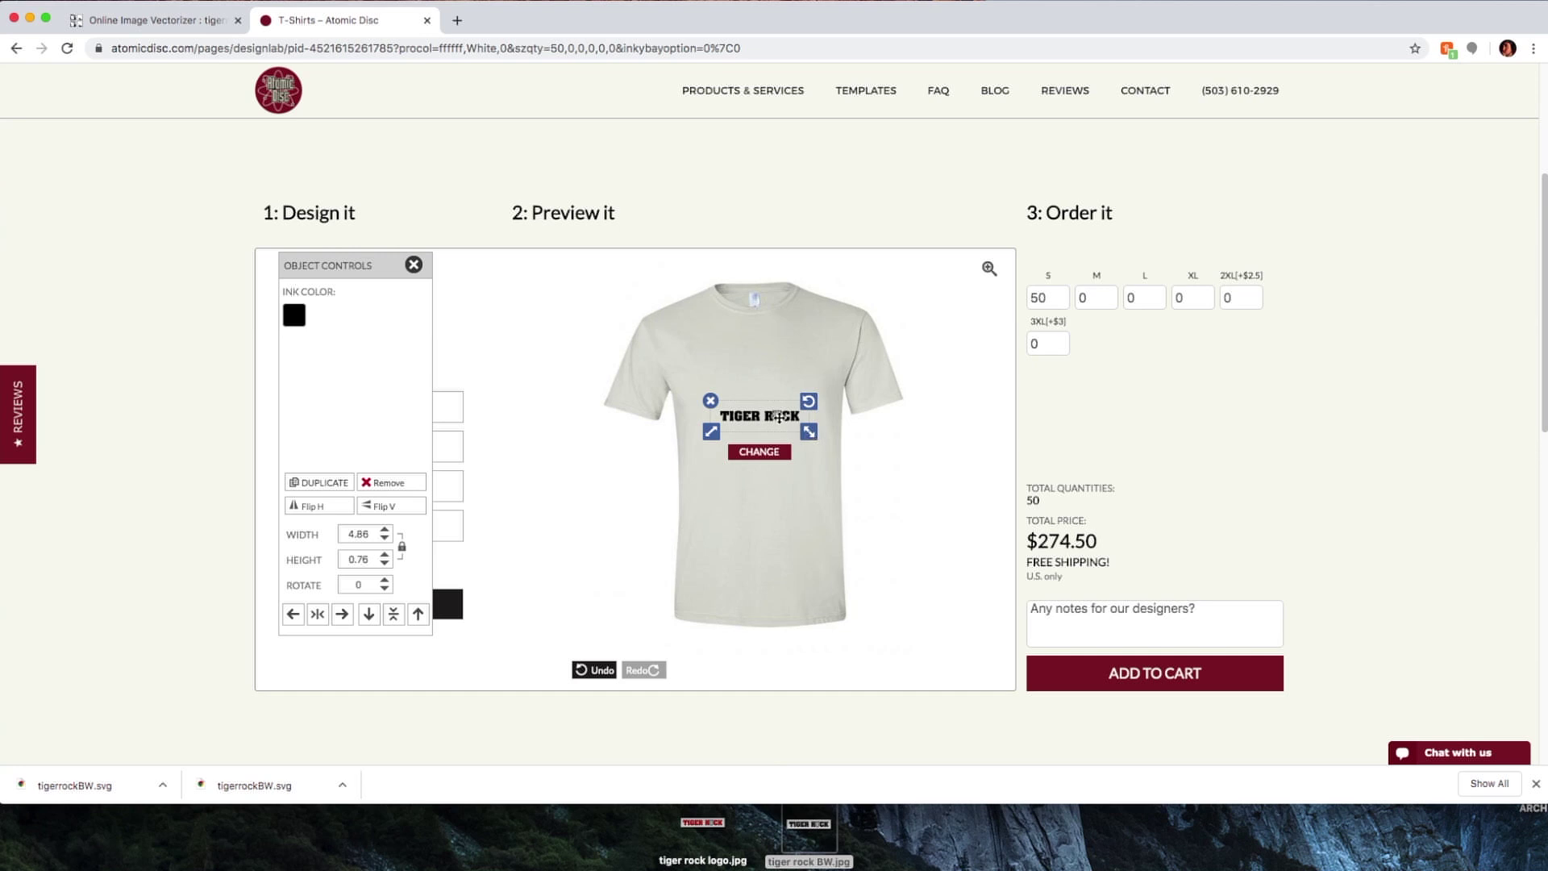
Move the logo higher up the shirt and zoom in and out to check it.
{"action": "left_click_drag", "start_coordinate": [778, 416], "coordinate": [824, 400]}
{"action": "left_click", "coordinate": [990, 269]}
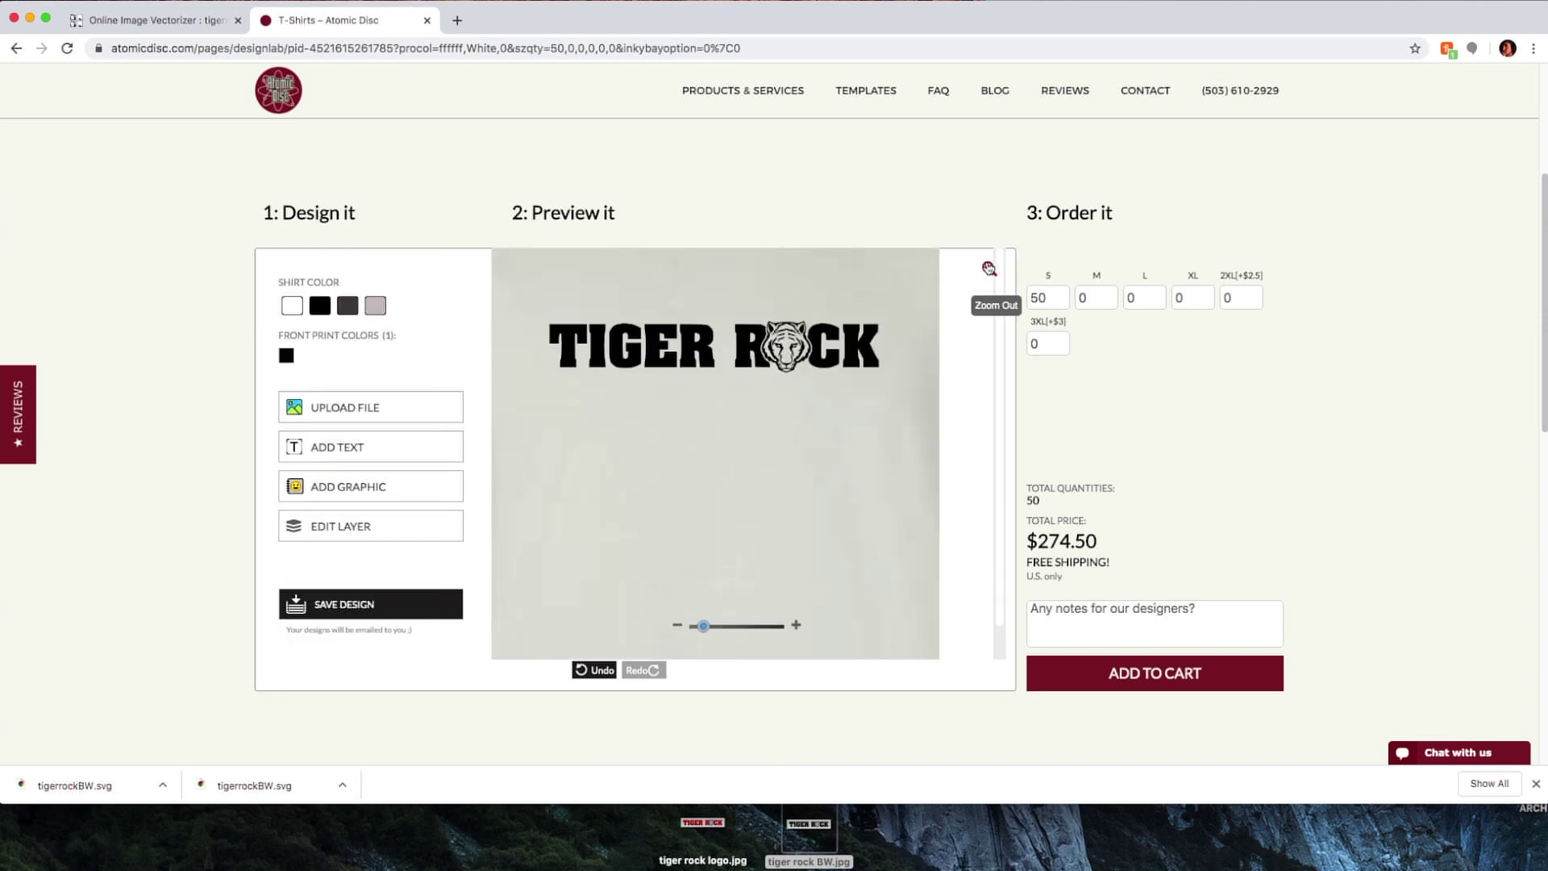
{"action": "left_click", "coordinate": [989, 268]}
{"action": "left_click", "coordinate": [989, 269]}
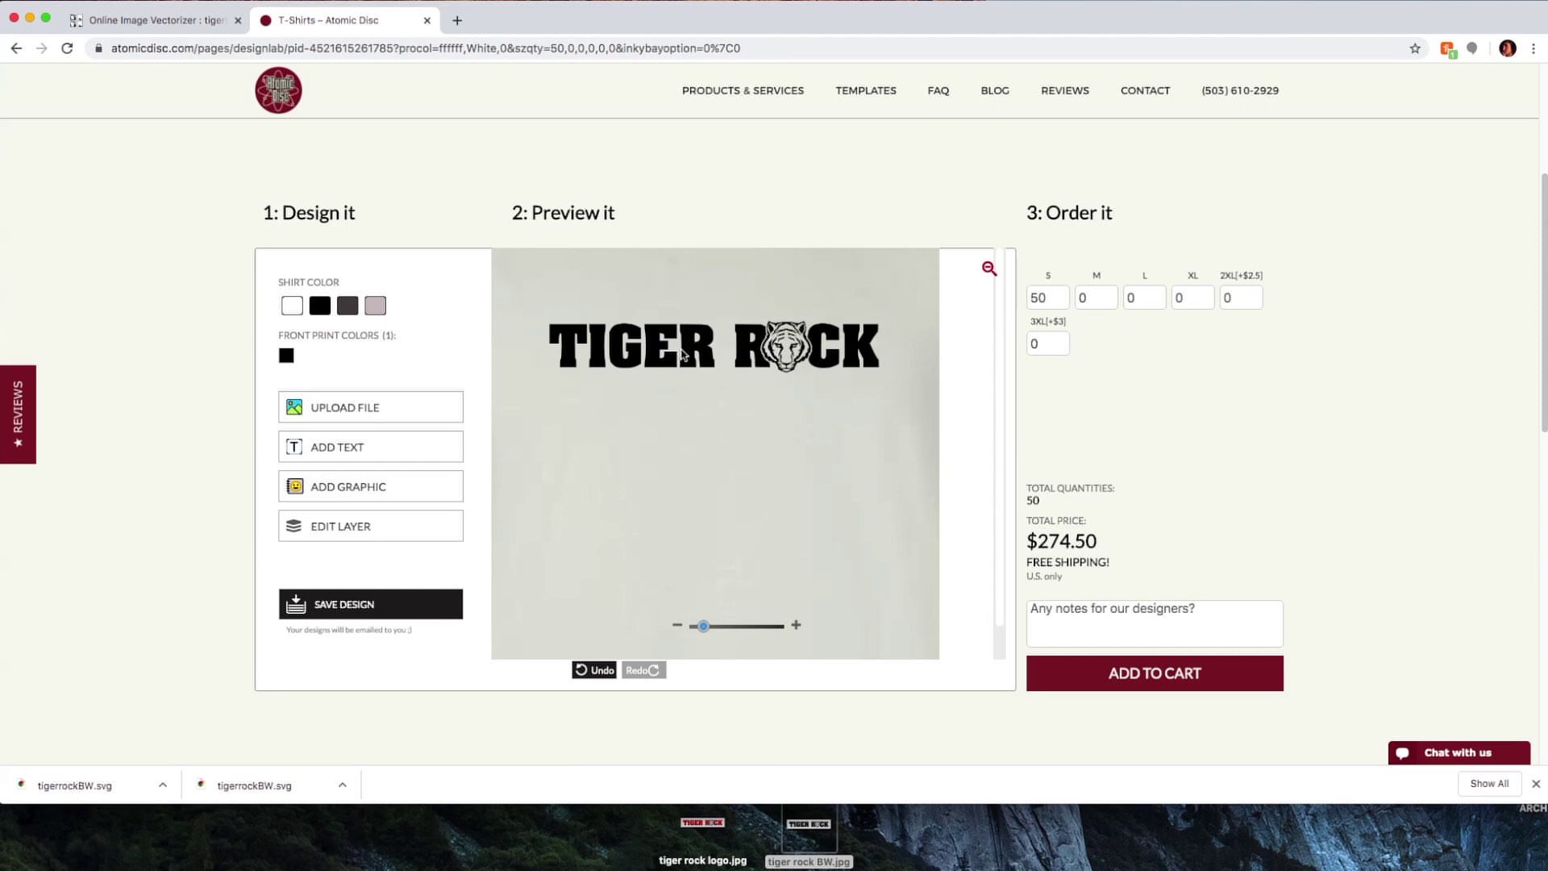
{"action": "left_click", "coordinate": [989, 269]}
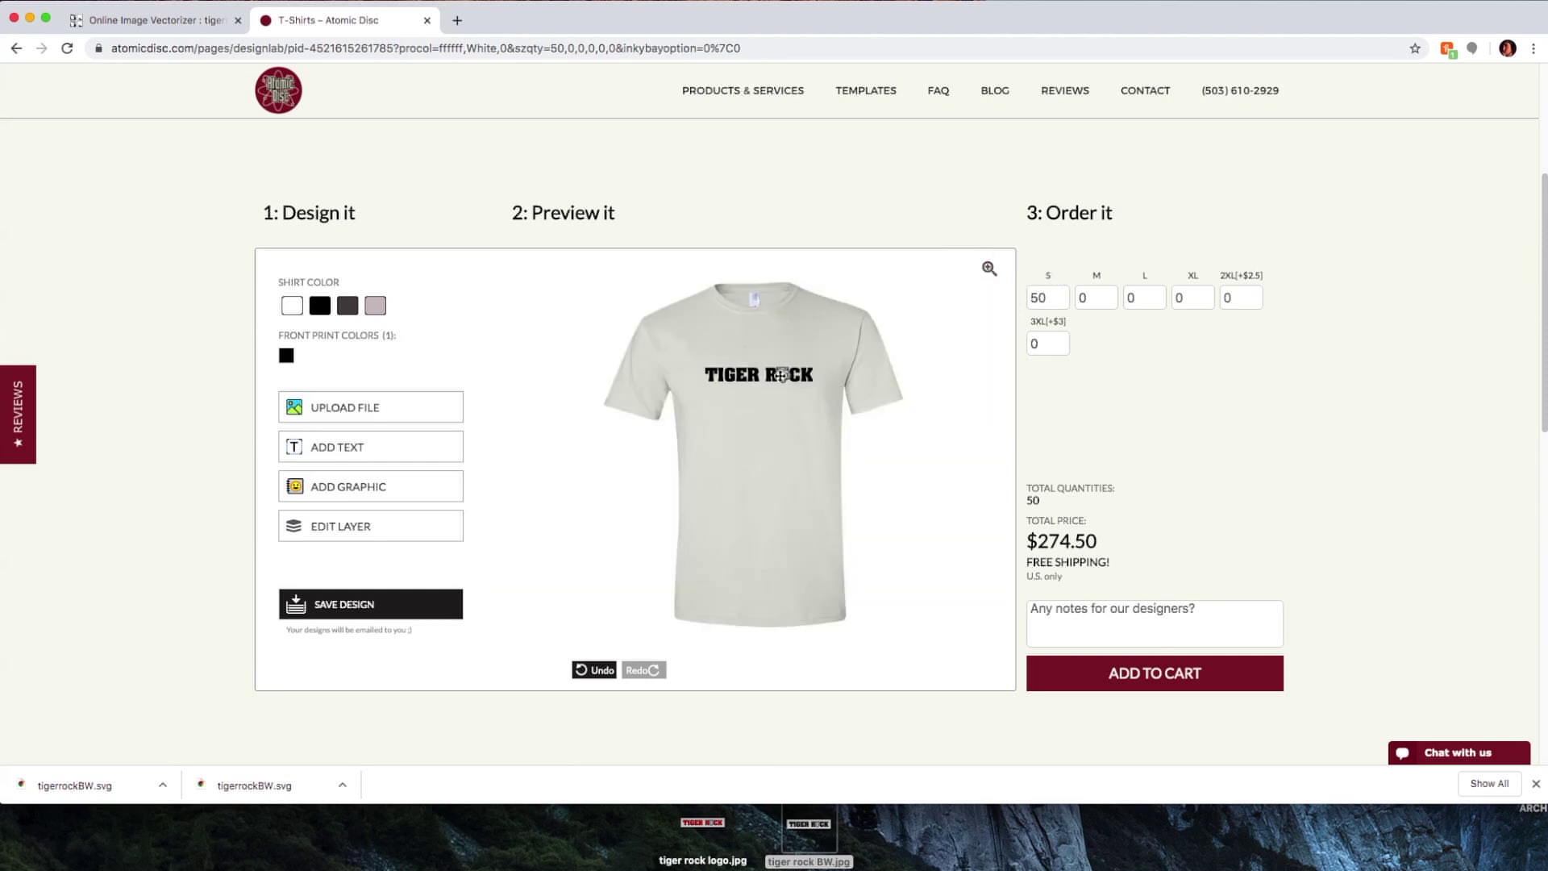
Try blue, green, then yellow ink on the TIGER ROCK logo.
{"action": "left_click", "coordinate": [734, 366]}
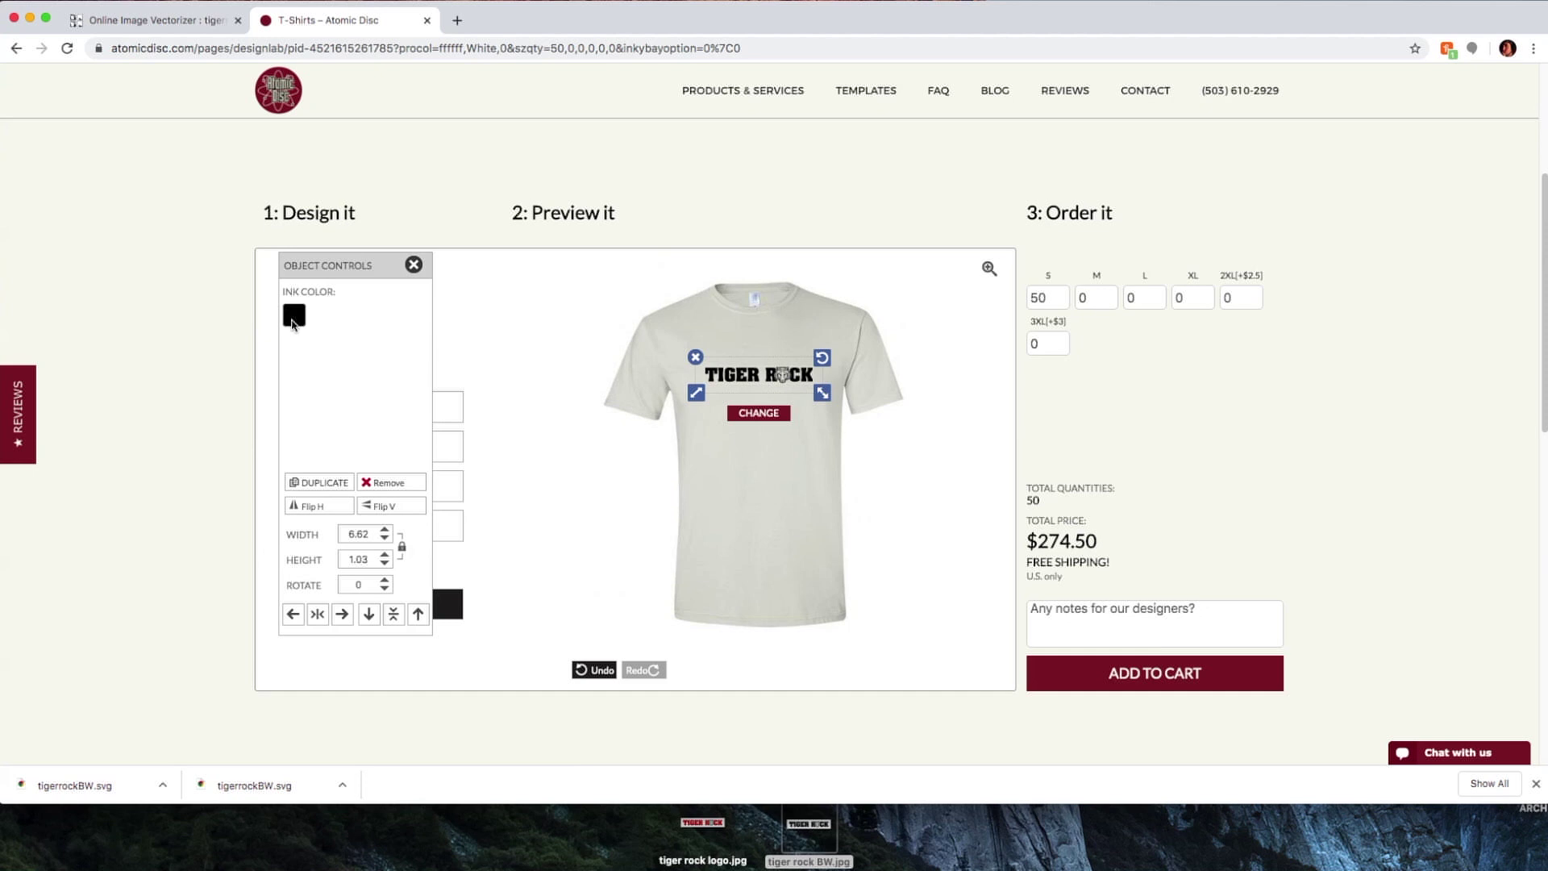
{"action": "left_click", "coordinate": [294, 317]}
{"action": "left_click", "coordinate": [331, 264]}
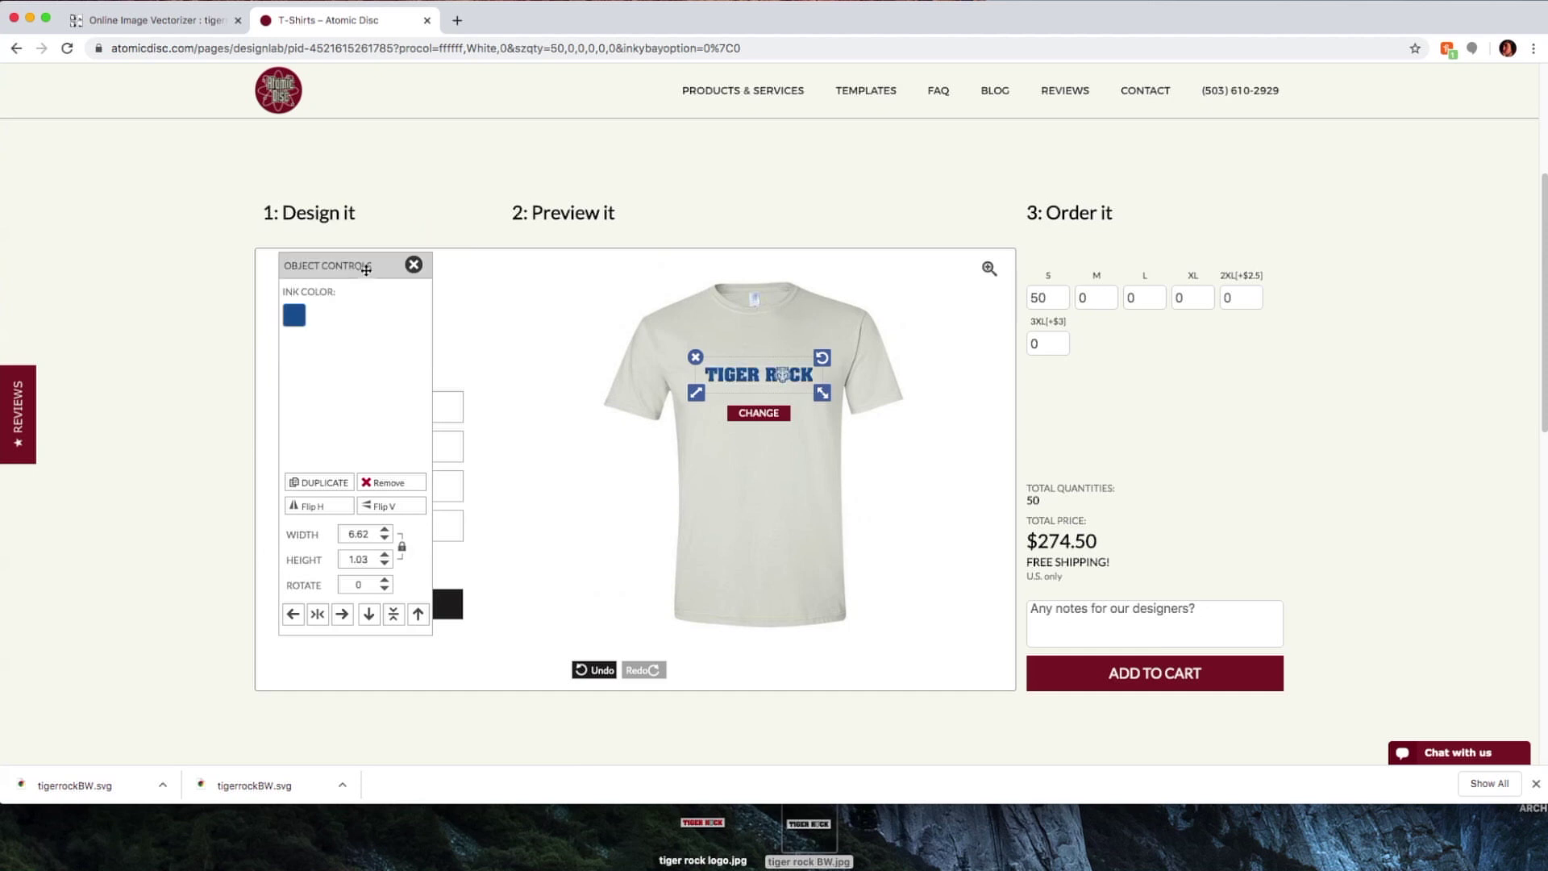
{"action": "left_click", "coordinate": [297, 316]}
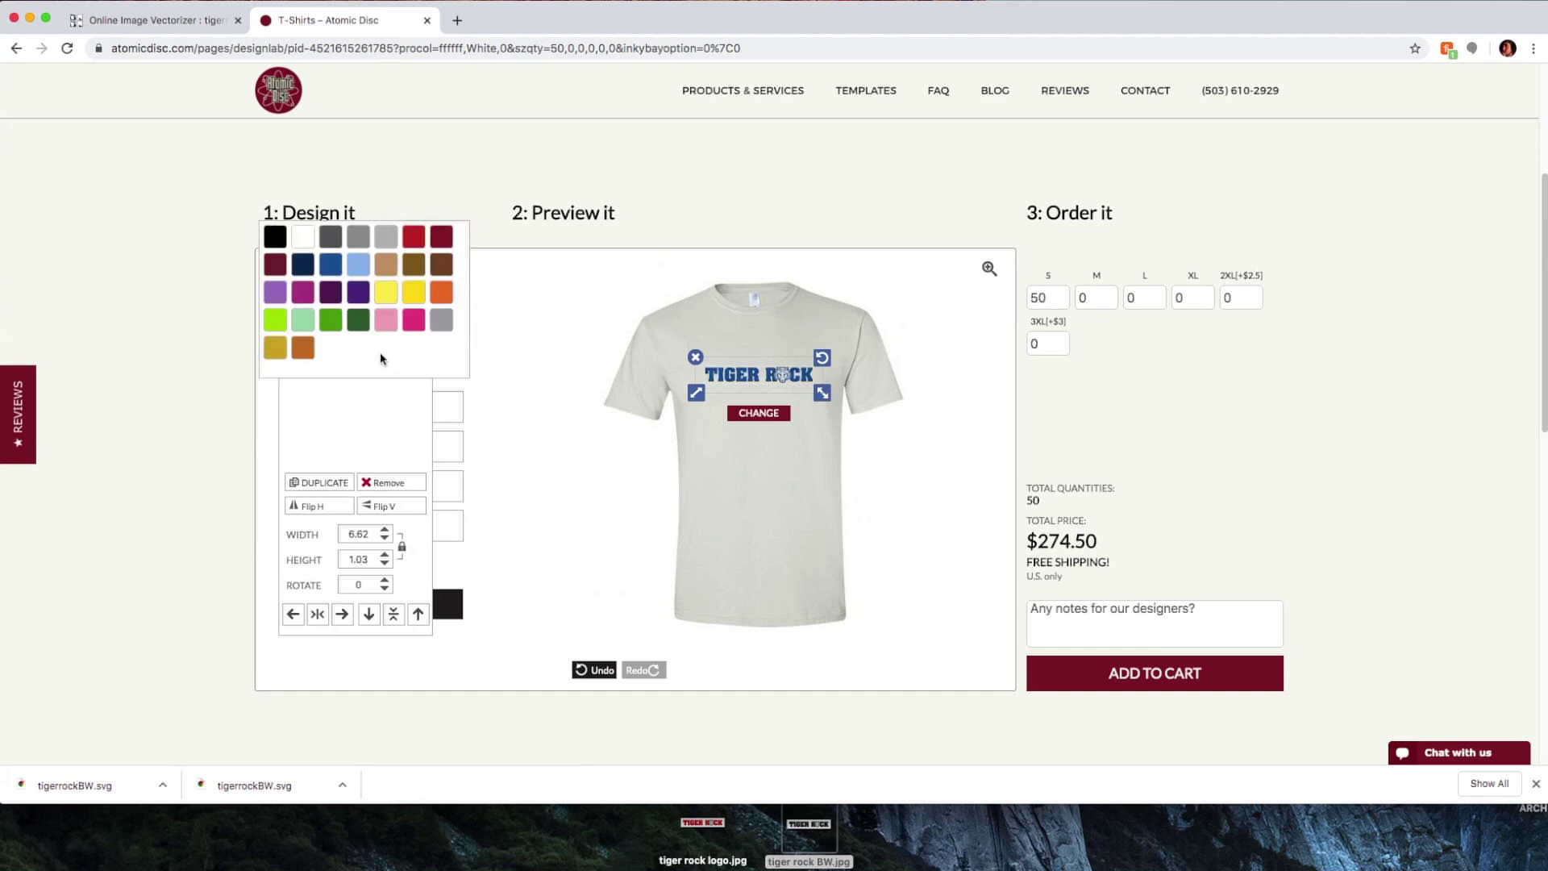
{"action": "left_click", "coordinate": [347, 321]}
{"action": "left_click", "coordinate": [298, 317]}
{"action": "left_click", "coordinate": [403, 294]}
Switch the ink to blue, then black, and delete the logo from the shirt.
{"action": "left_click", "coordinate": [292, 321]}
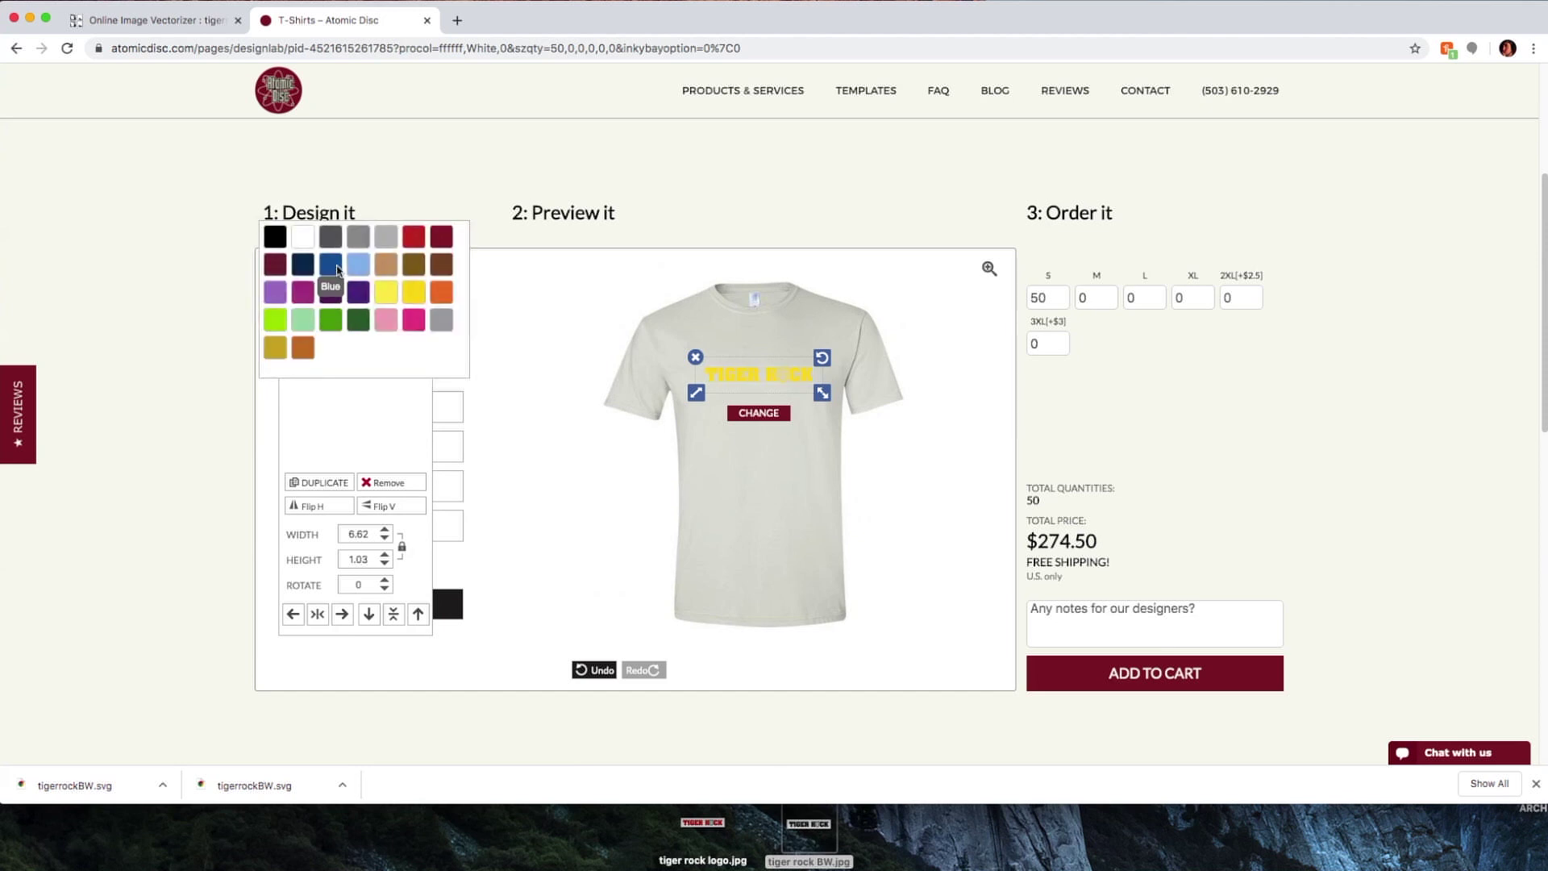
{"action": "left_click", "coordinate": [331, 265]}
{"action": "left_click", "coordinate": [295, 320]}
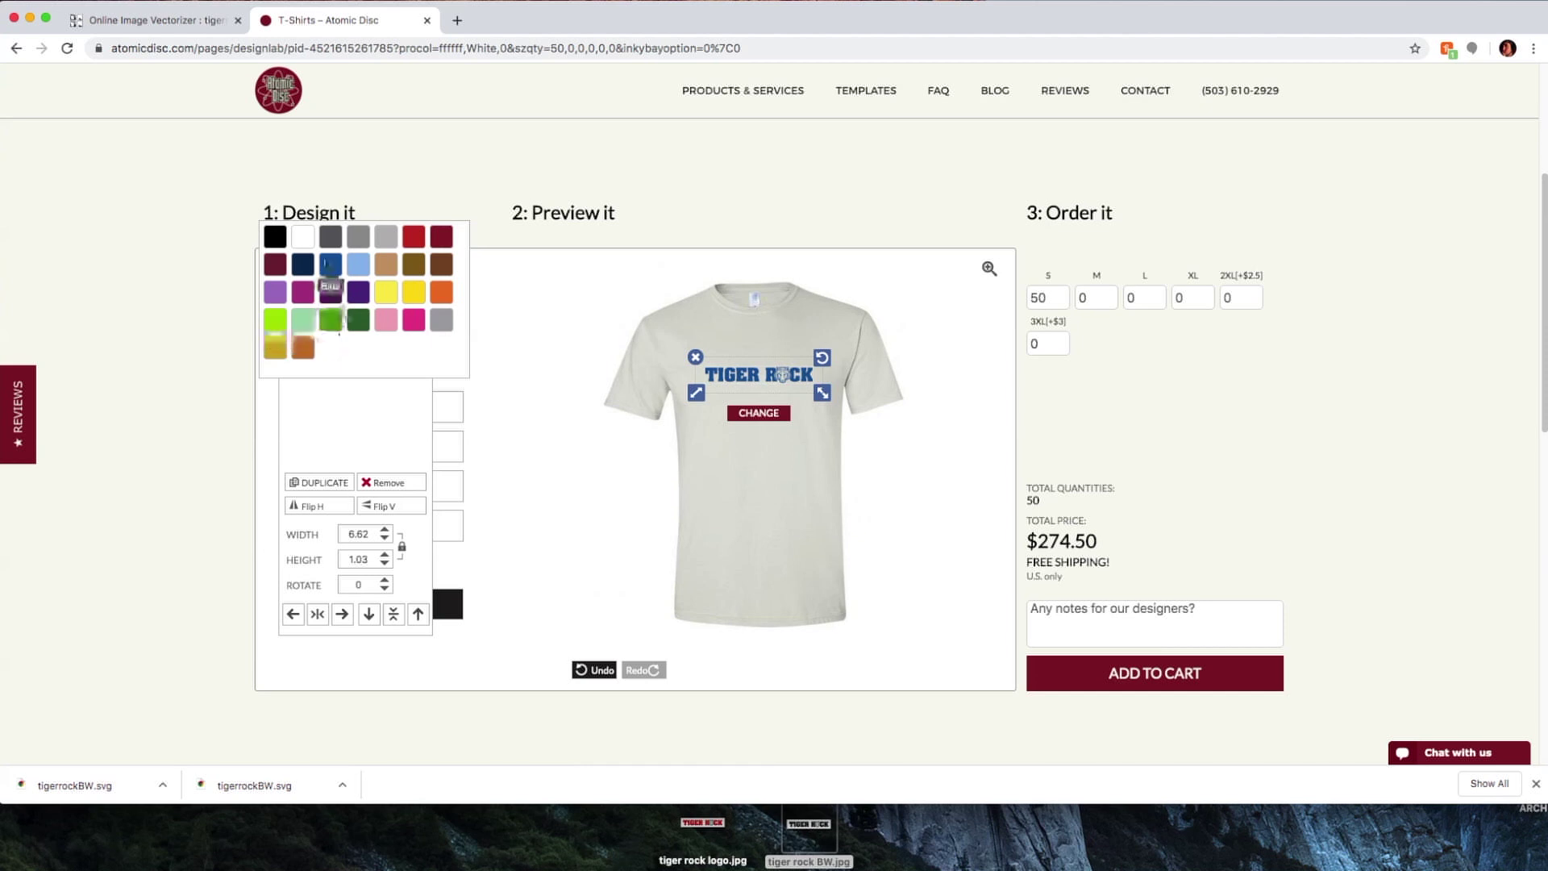
{"action": "left_click", "coordinate": [332, 243]}
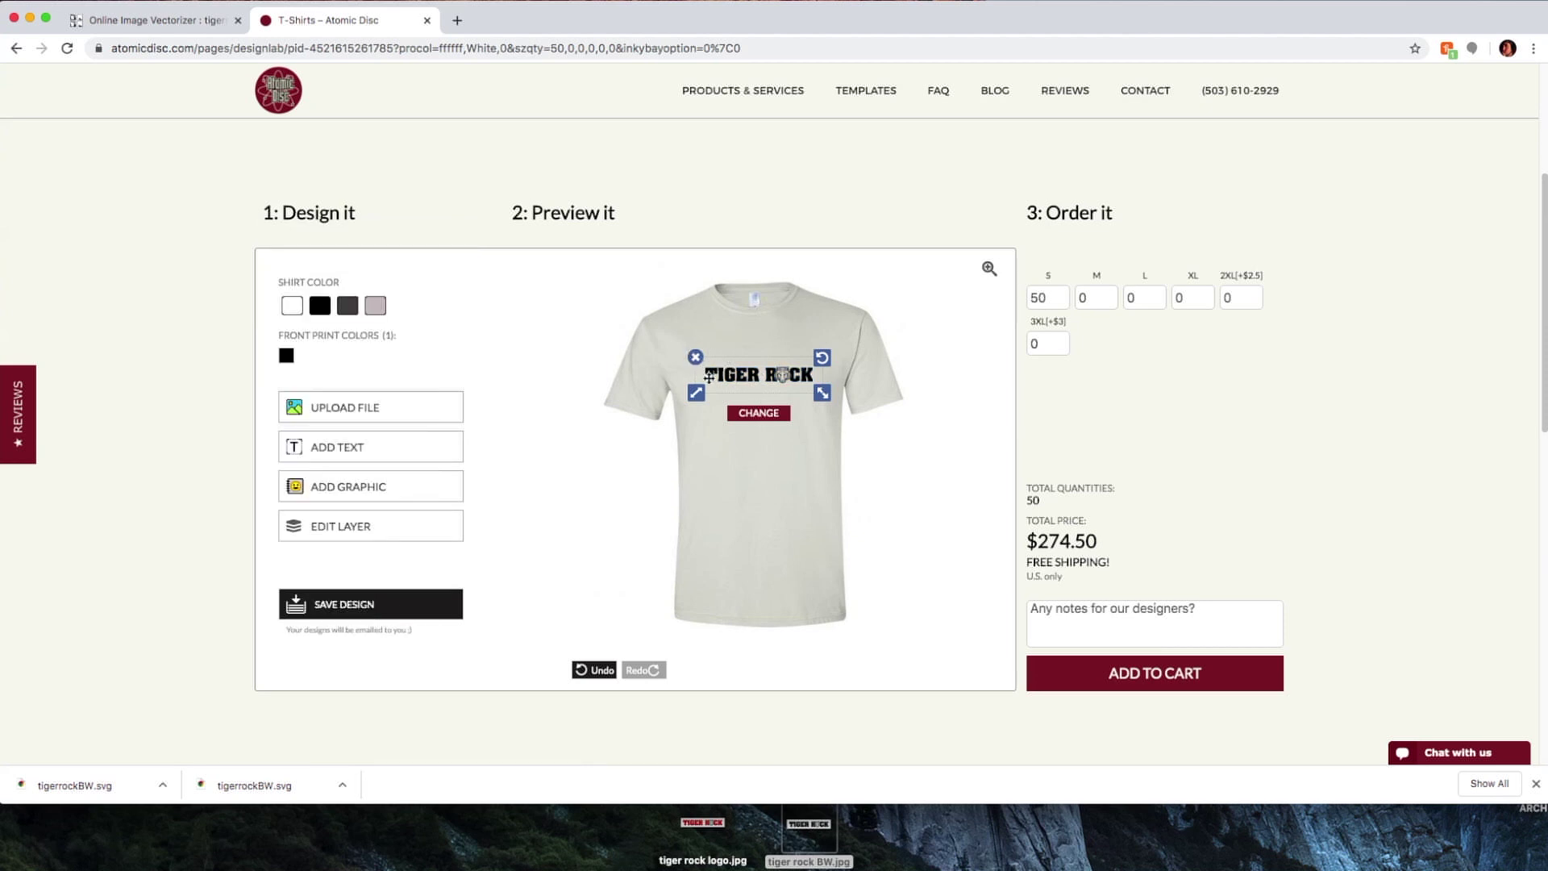
{"action": "left_click", "coordinate": [697, 358]}
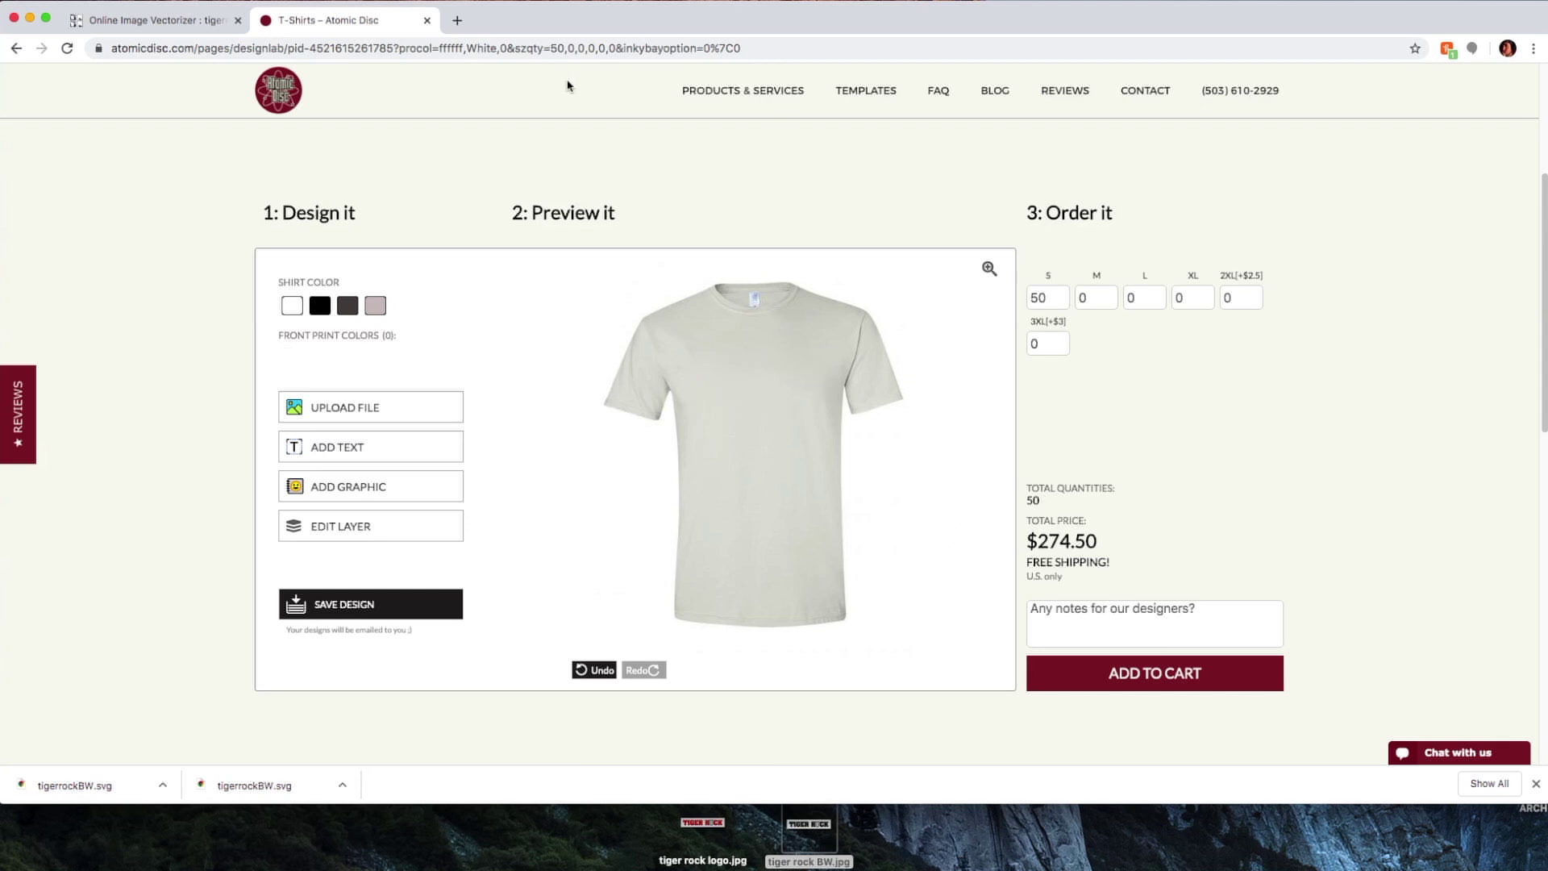
{"action": "left_click", "coordinate": [114, 12]}
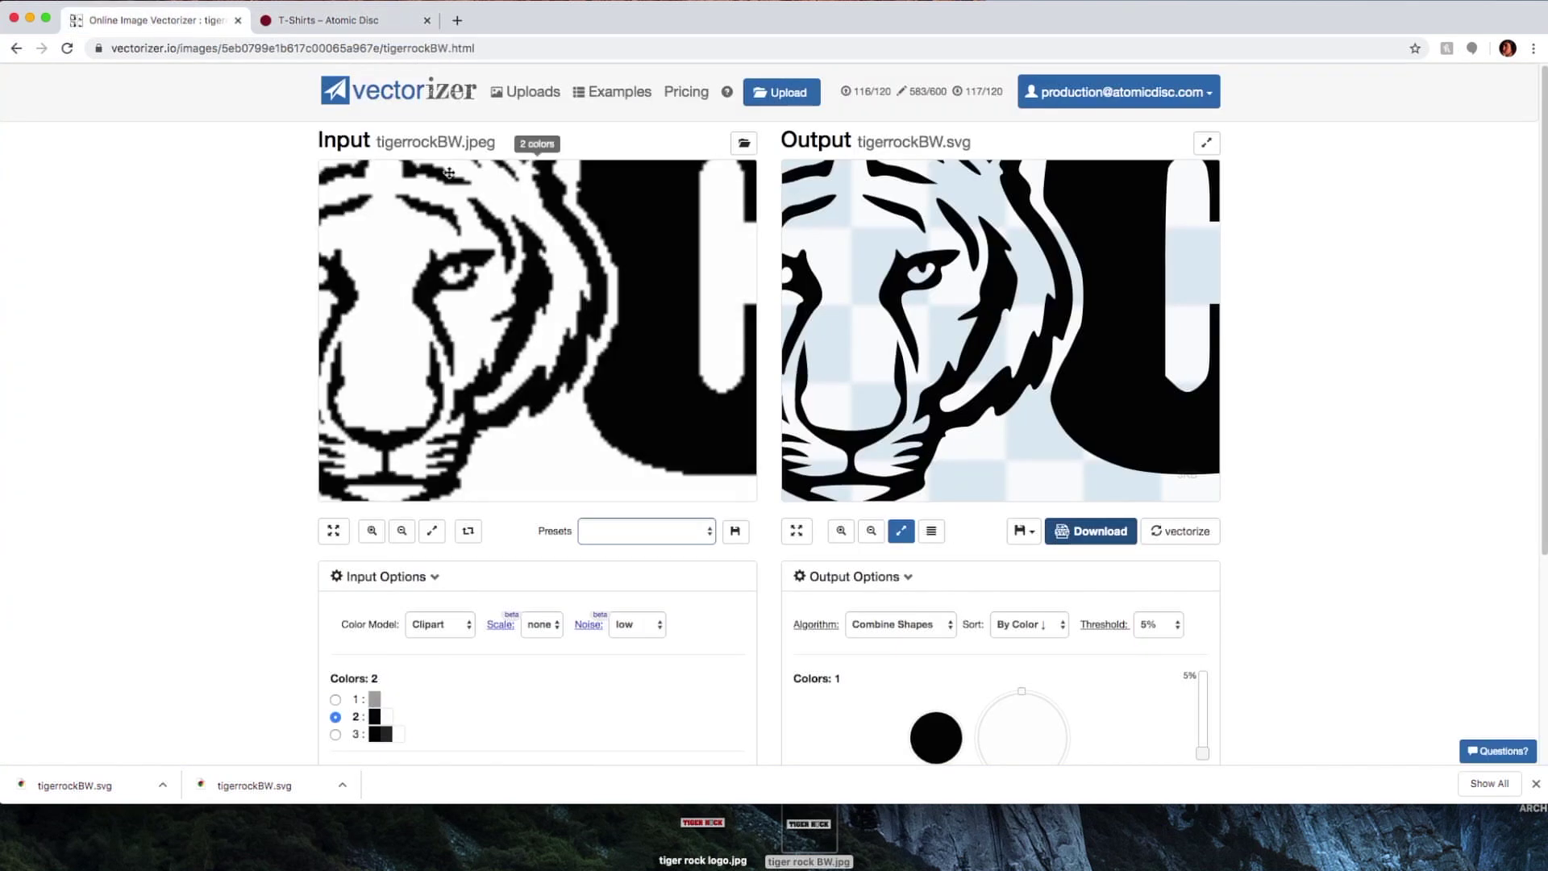
From the Vectorizer home page, vectorize tiger rock logo.jpg into an 18-colour tigerrocklogo.svg.
{"action": "left_click", "coordinate": [387, 94]}
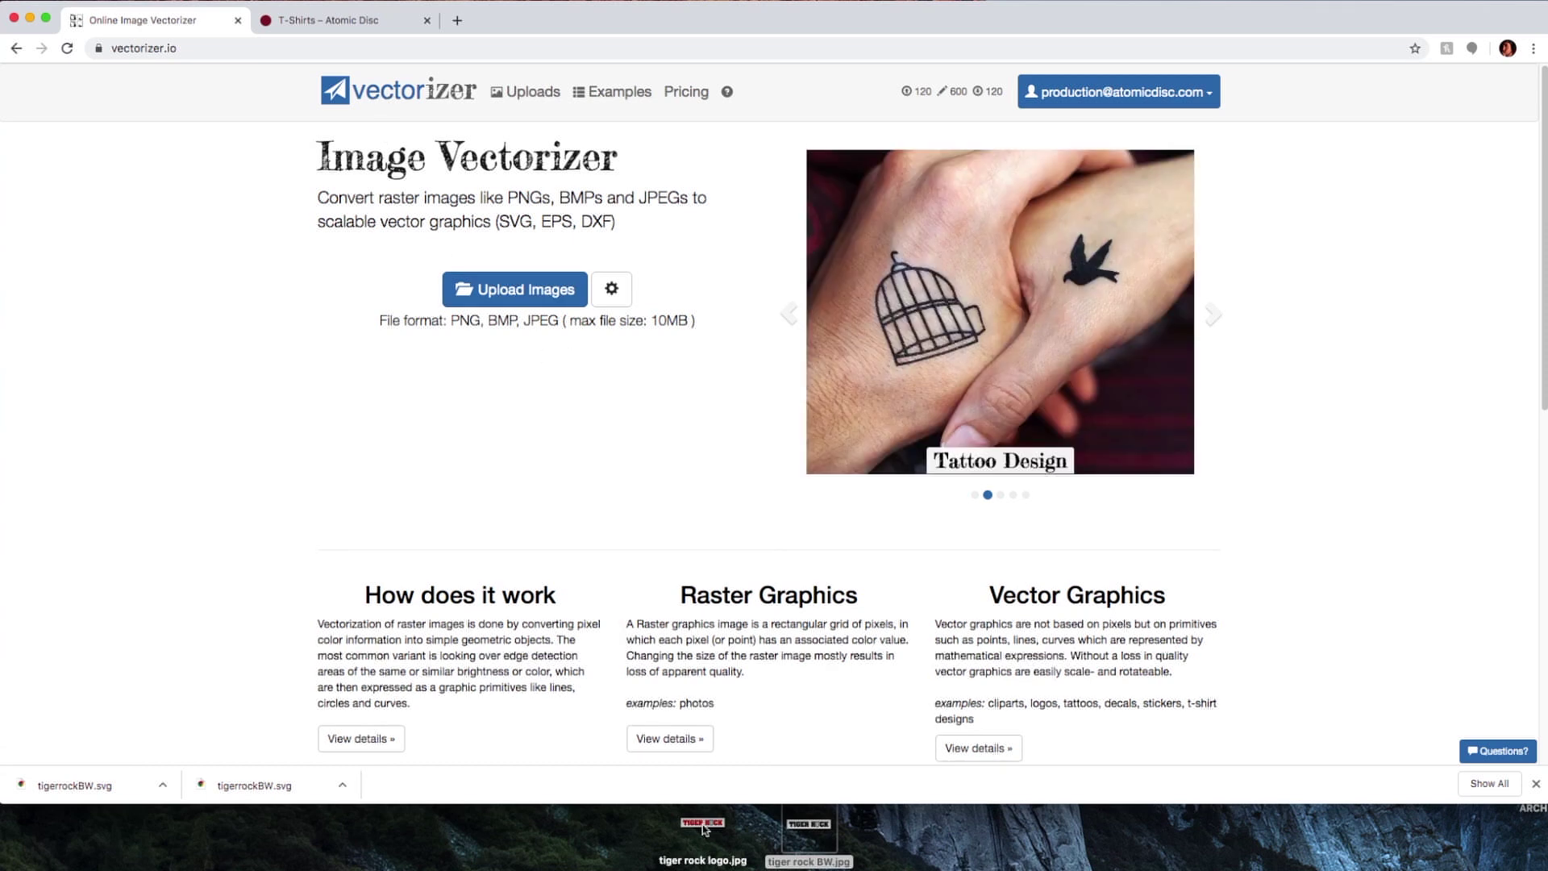
{"action": "left_click_drag", "start_coordinate": [705, 829], "coordinate": [691, 278]}
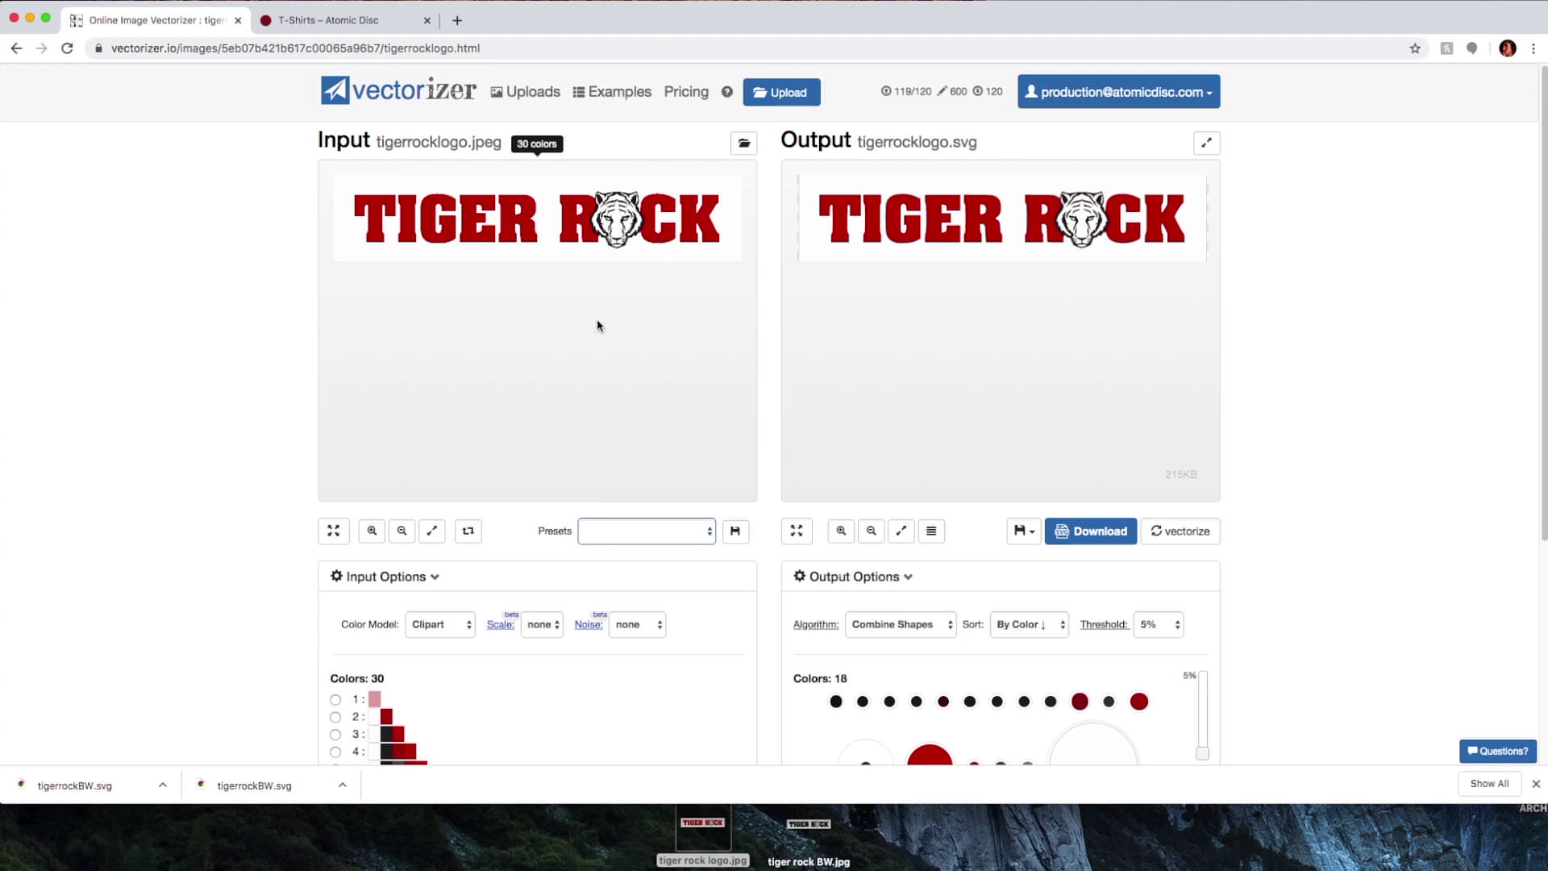
Set the palette to 3 colours, zoom in to inspect, and list the output colours.
{"action": "left_click_drag", "start_coordinate": [1536, 239], "coordinate": [1535, 339]}
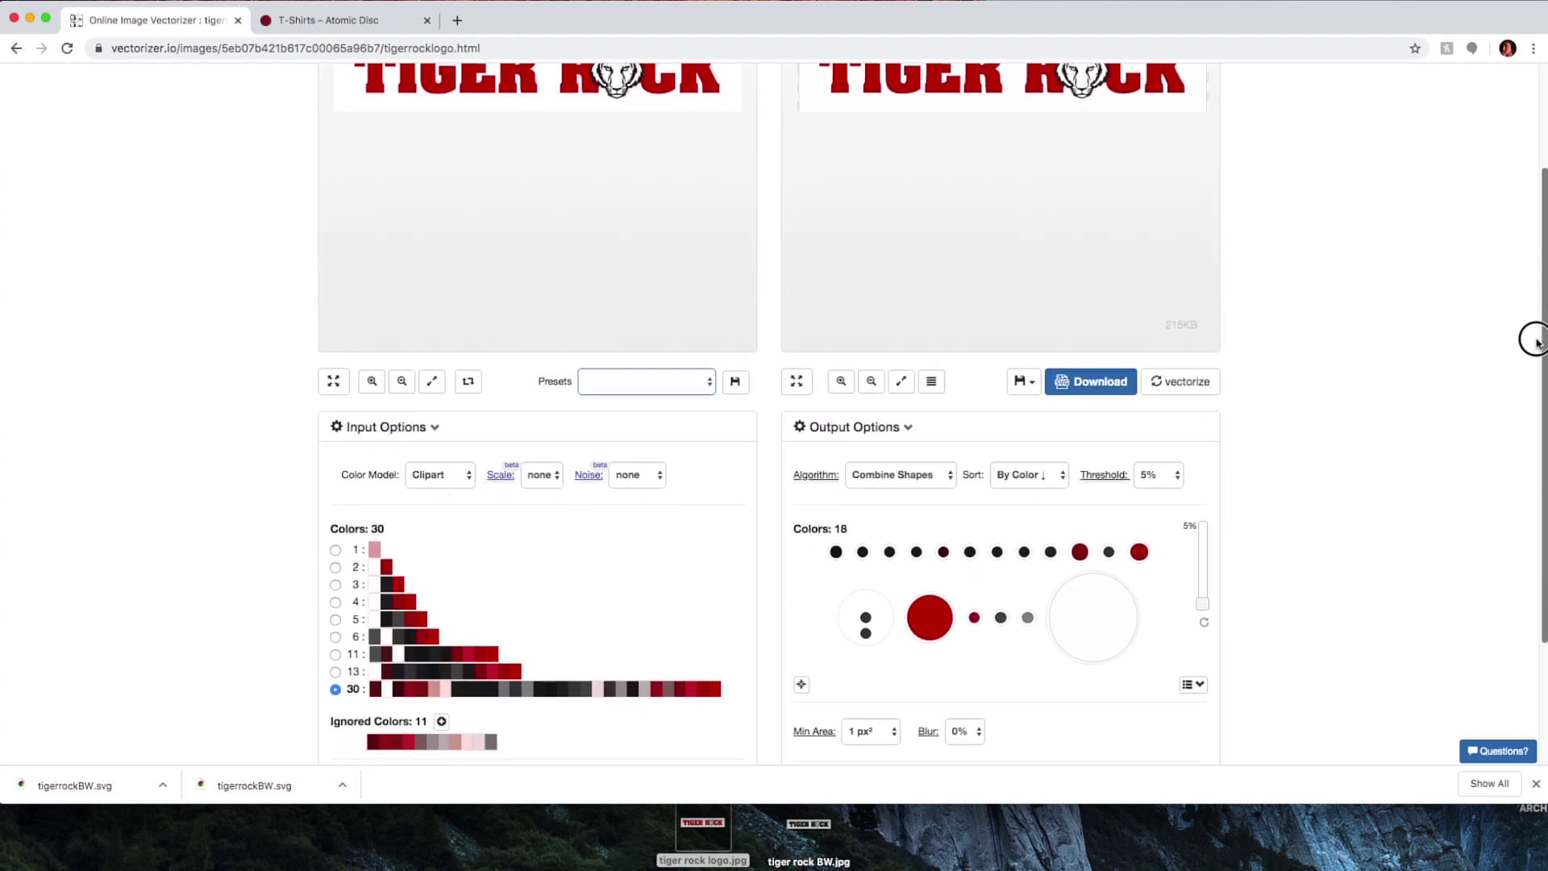
{"action": "left_click", "coordinate": [335, 587]}
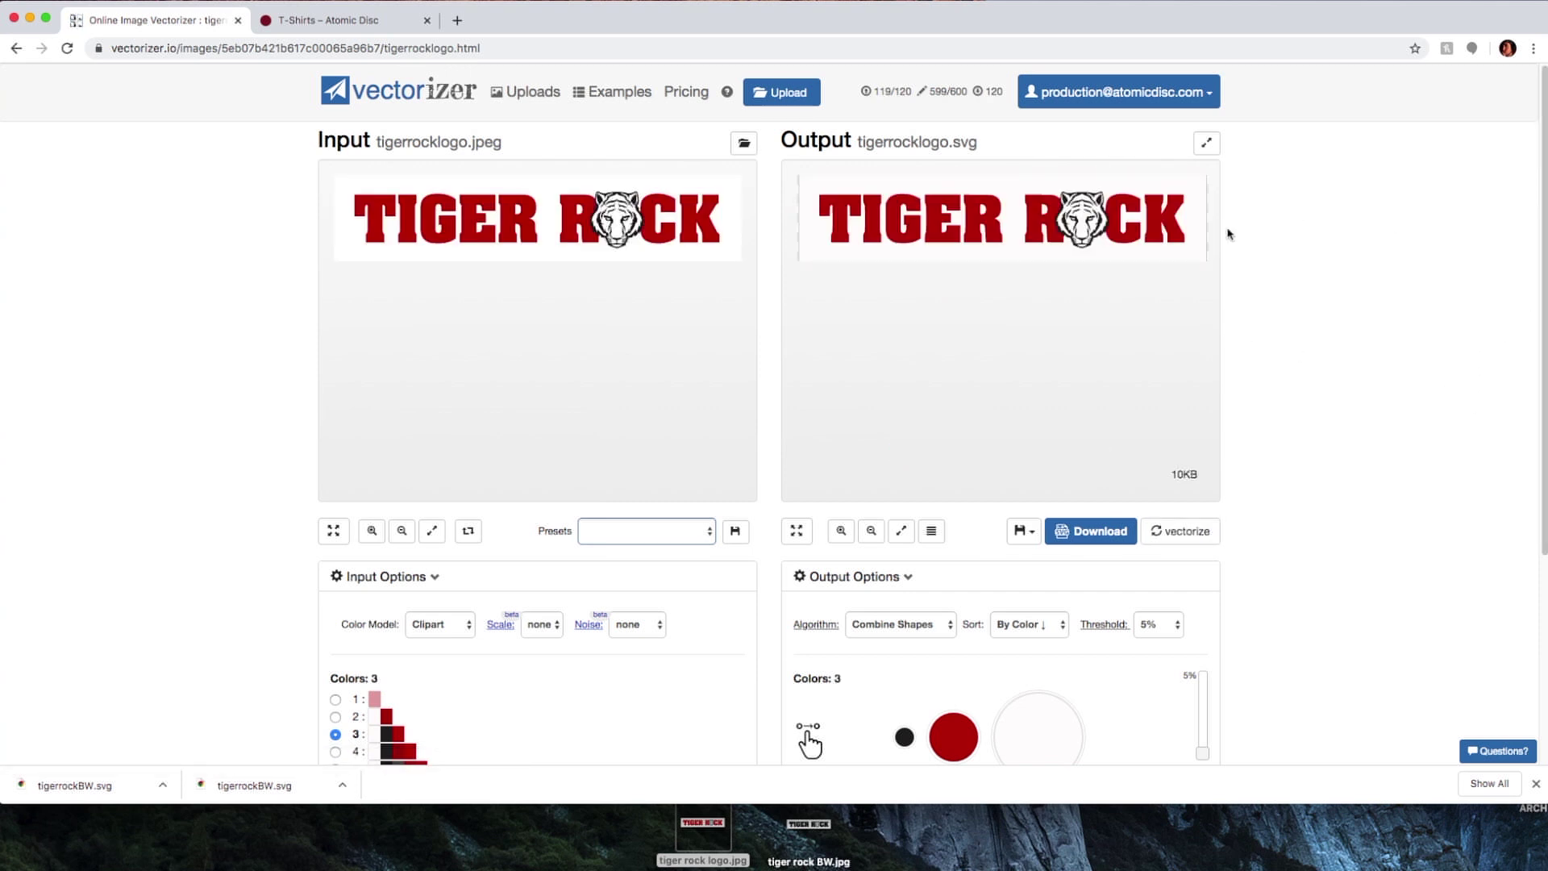
{"action": "left_click", "coordinate": [841, 530]}
{"action": "left_click", "coordinate": [841, 531]}
{"action": "left_click", "coordinate": [841, 530]}
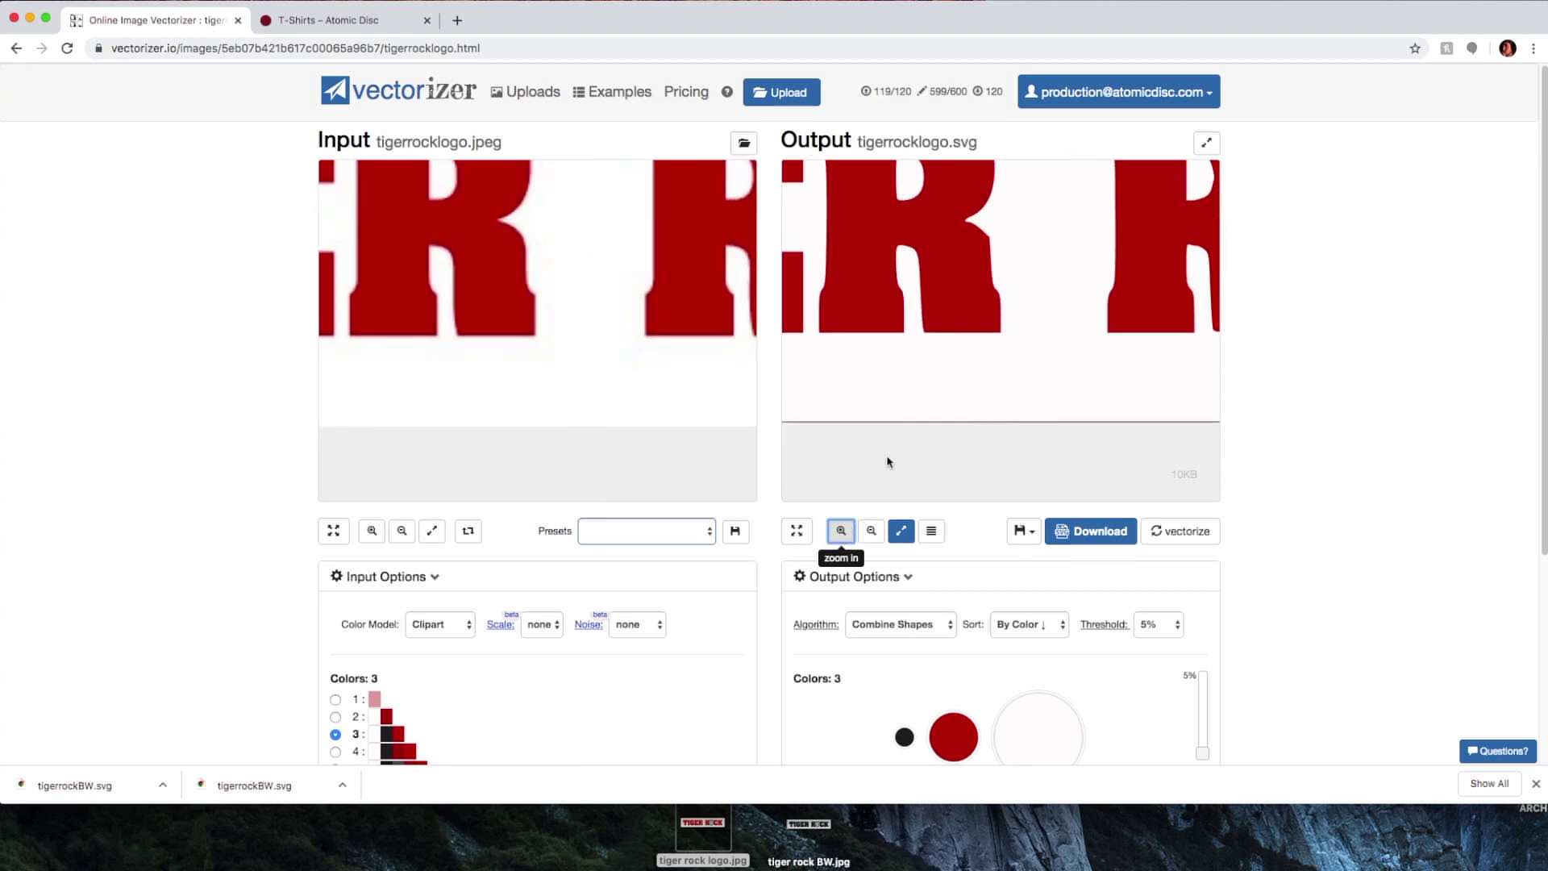
{"action": "scroll", "coordinate": [1093, 266], "scroll_direction": "down", "scroll_amount": 3}
{"action": "scroll", "coordinate": [1075, 360], "scroll_direction": "down", "scroll_amount": 2}
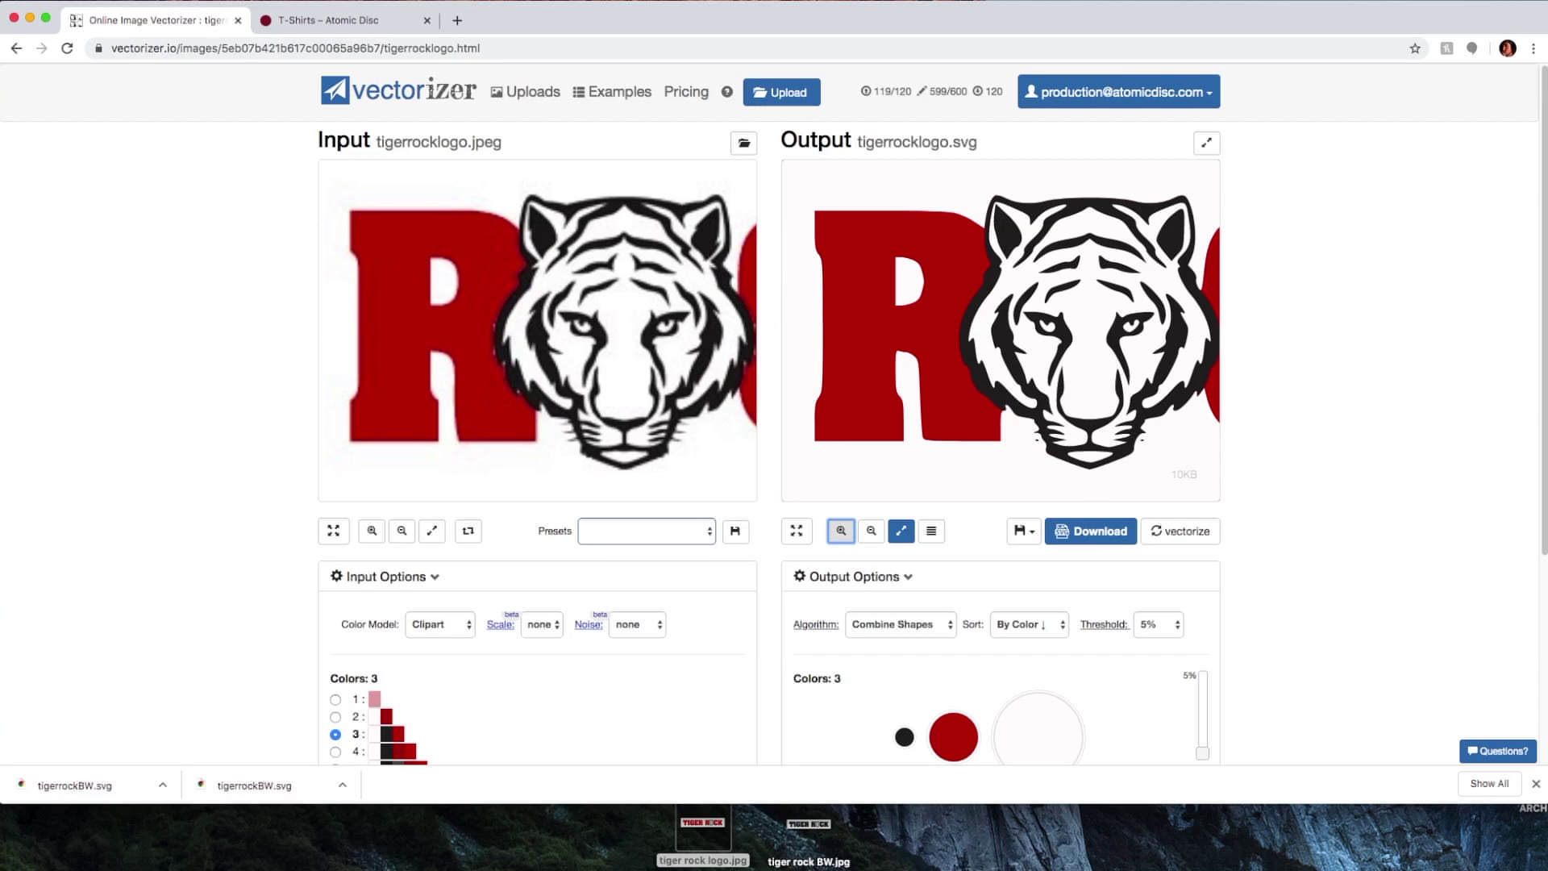
{"action": "left_click_drag", "start_coordinate": [1545, 395], "coordinate": [1534, 501]}
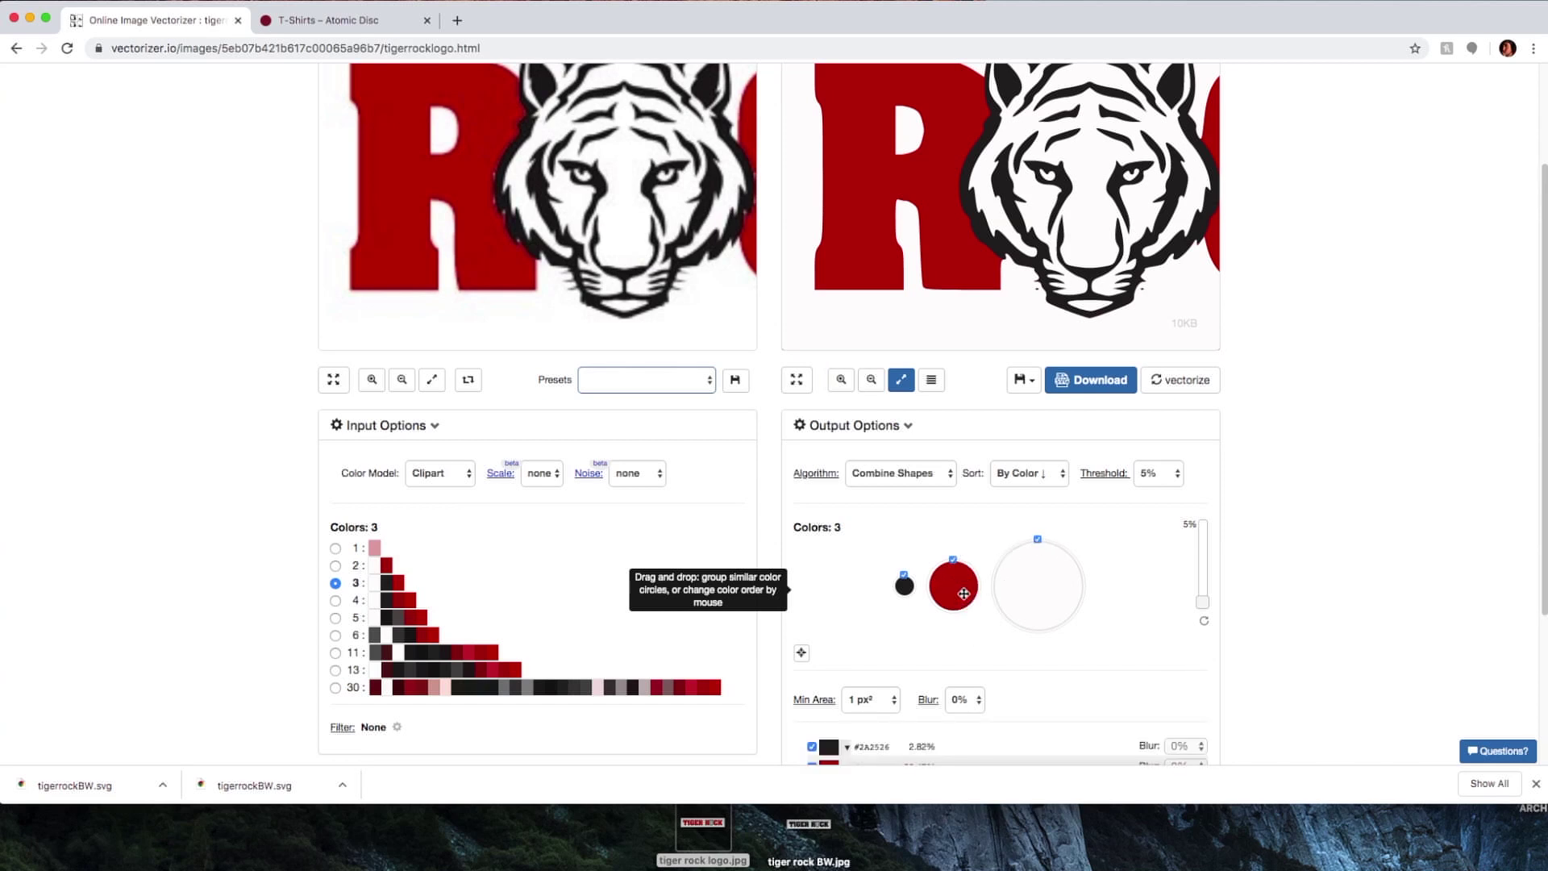
{"action": "left_click", "coordinate": [1193, 652]}
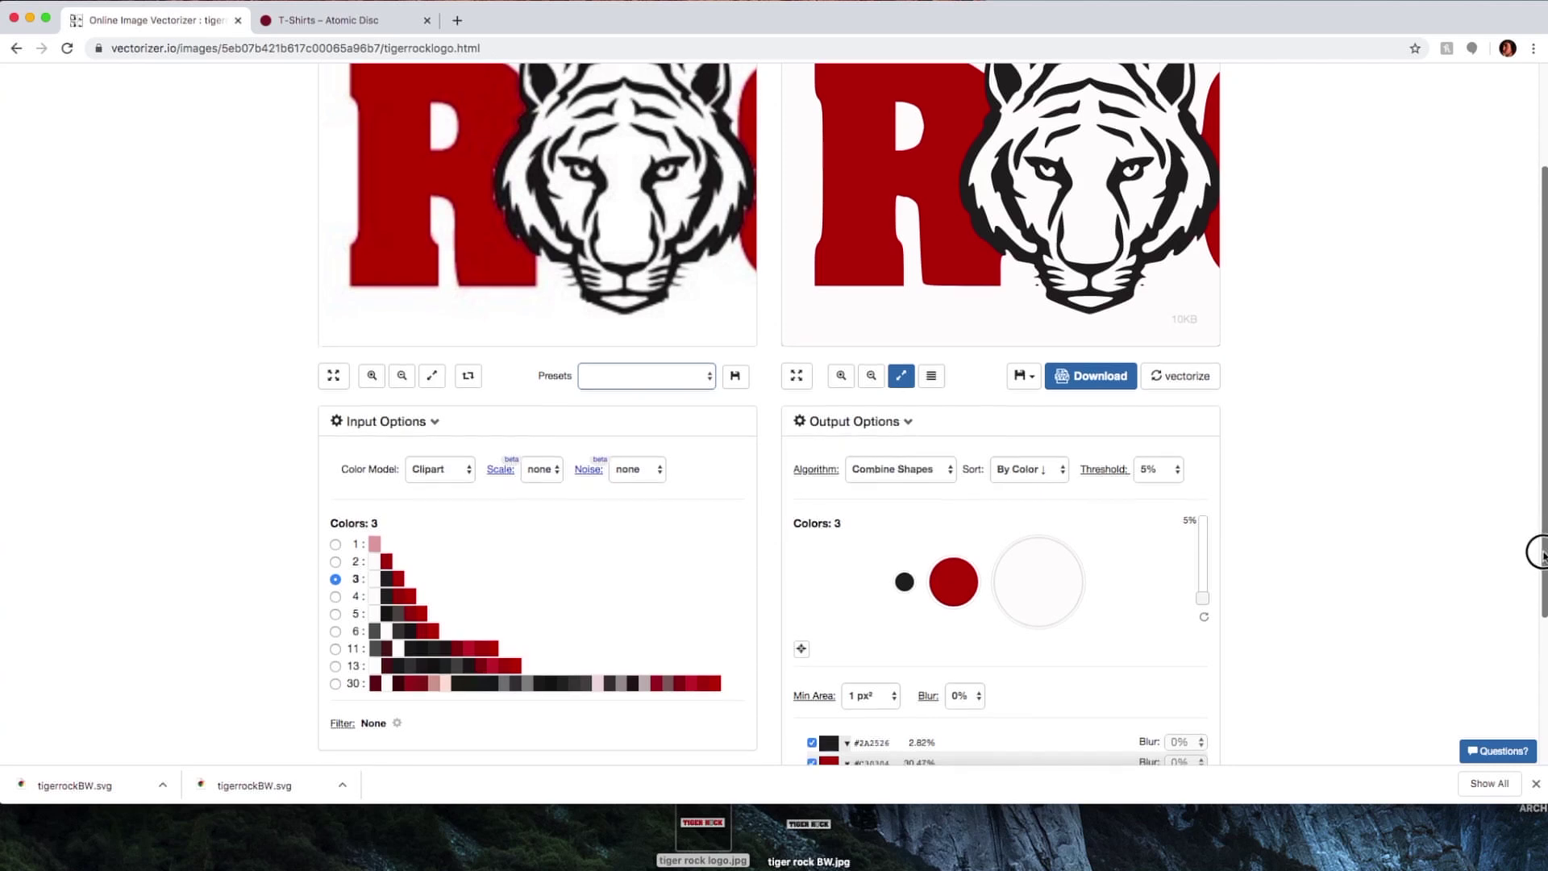
Exclude white #FEFDFD, re-vectorize at full resolution, and download the 11KB tigerrocklogo.svg.
{"action": "left_click_drag", "start_coordinate": [1538, 545], "coordinate": [1538, 588]}
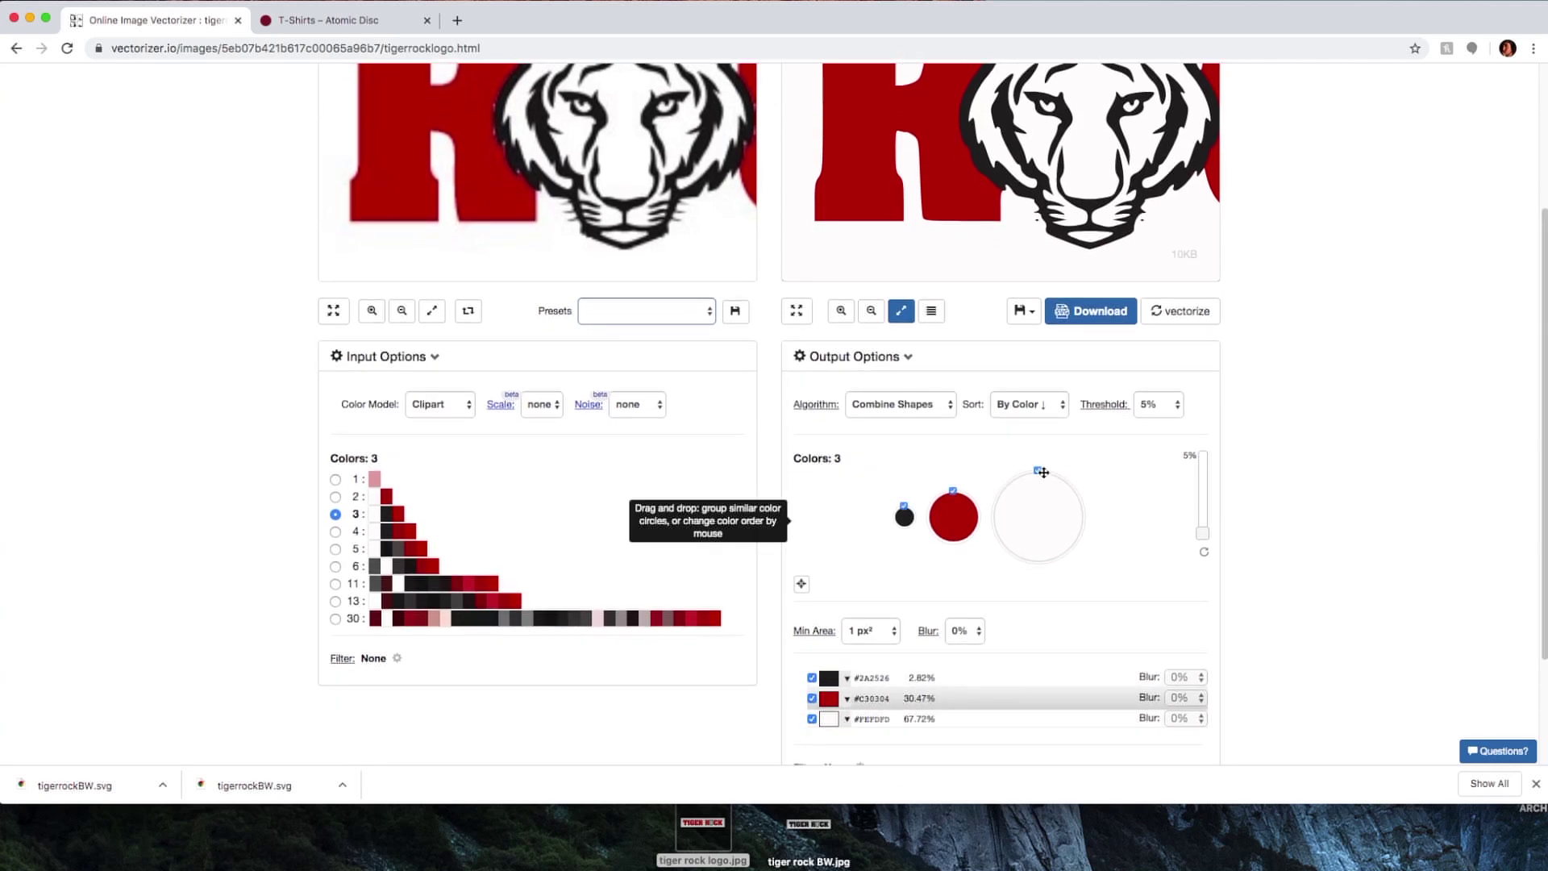
{"action": "left_click", "coordinate": [811, 721]}
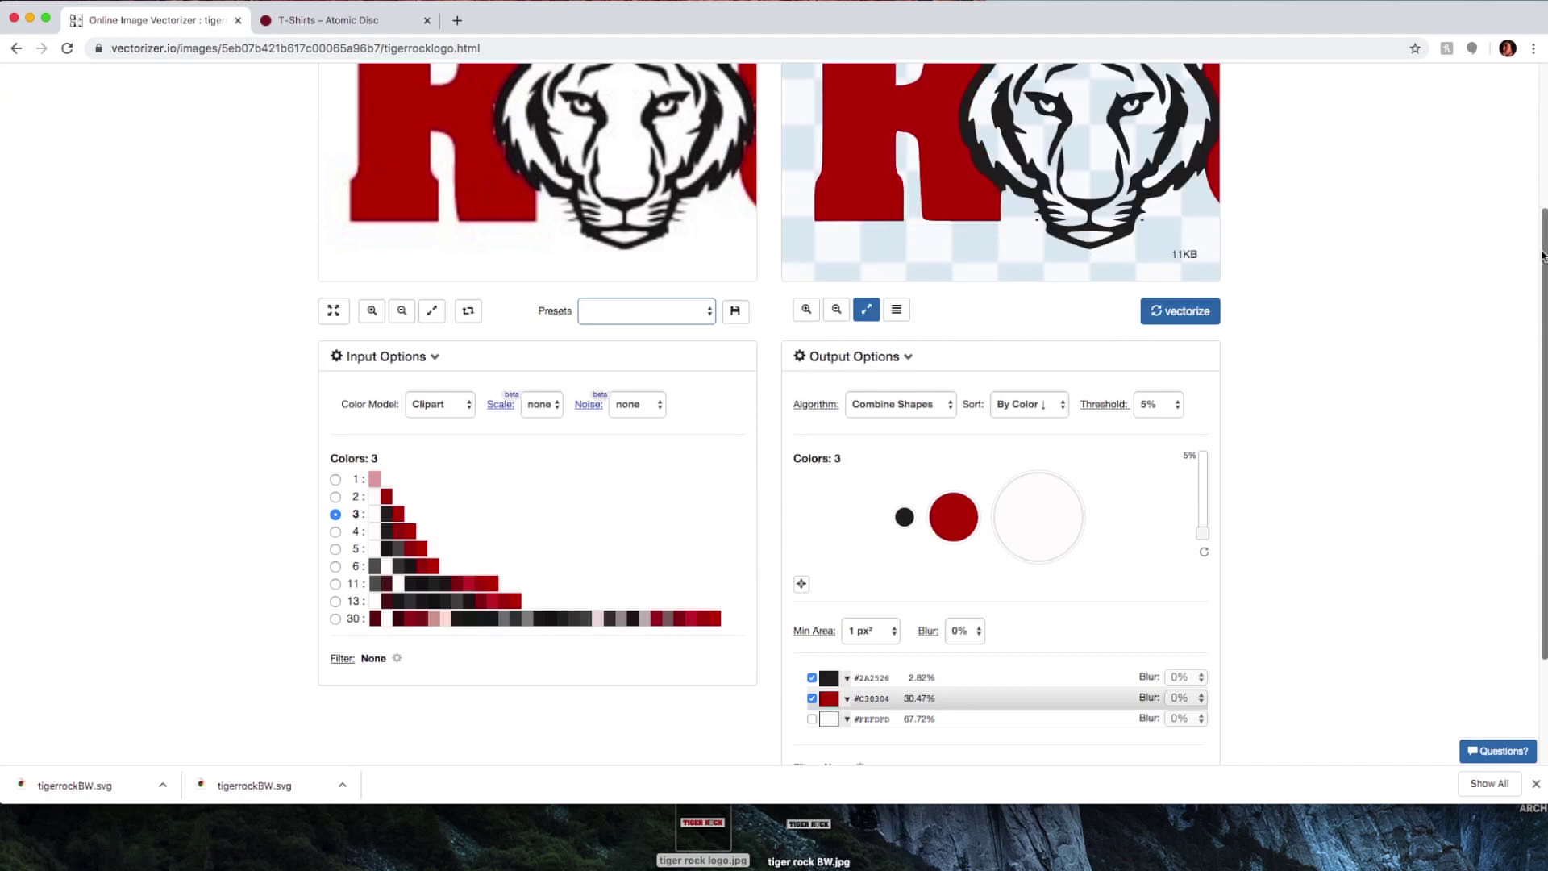
{"action": "left_click_drag", "start_coordinate": [1542, 256], "coordinate": [1541, 156]}
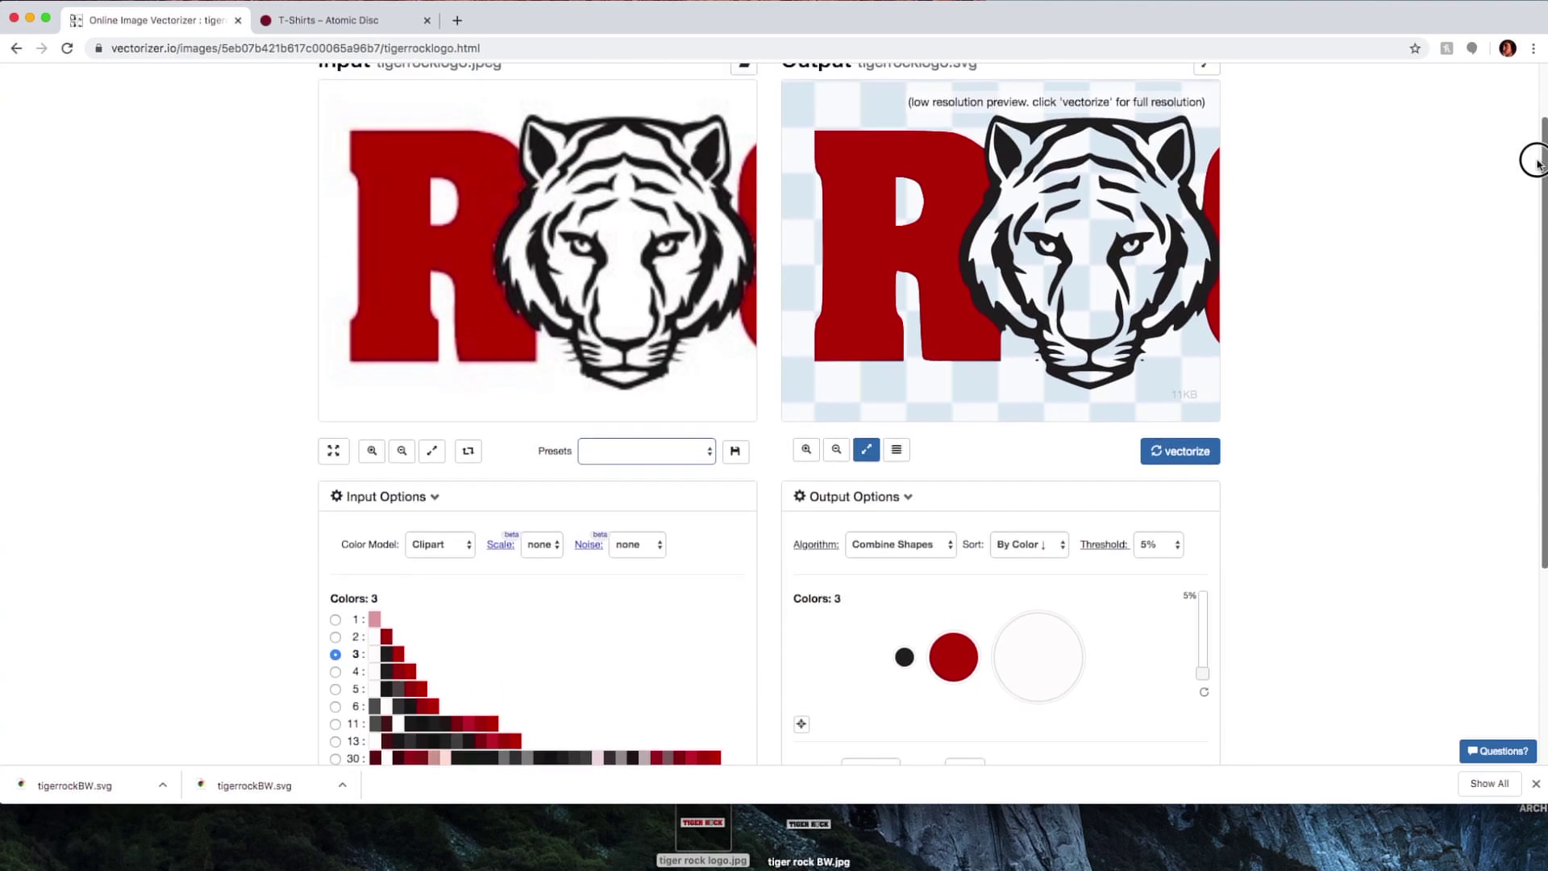
{"action": "left_click", "coordinate": [1179, 452]}
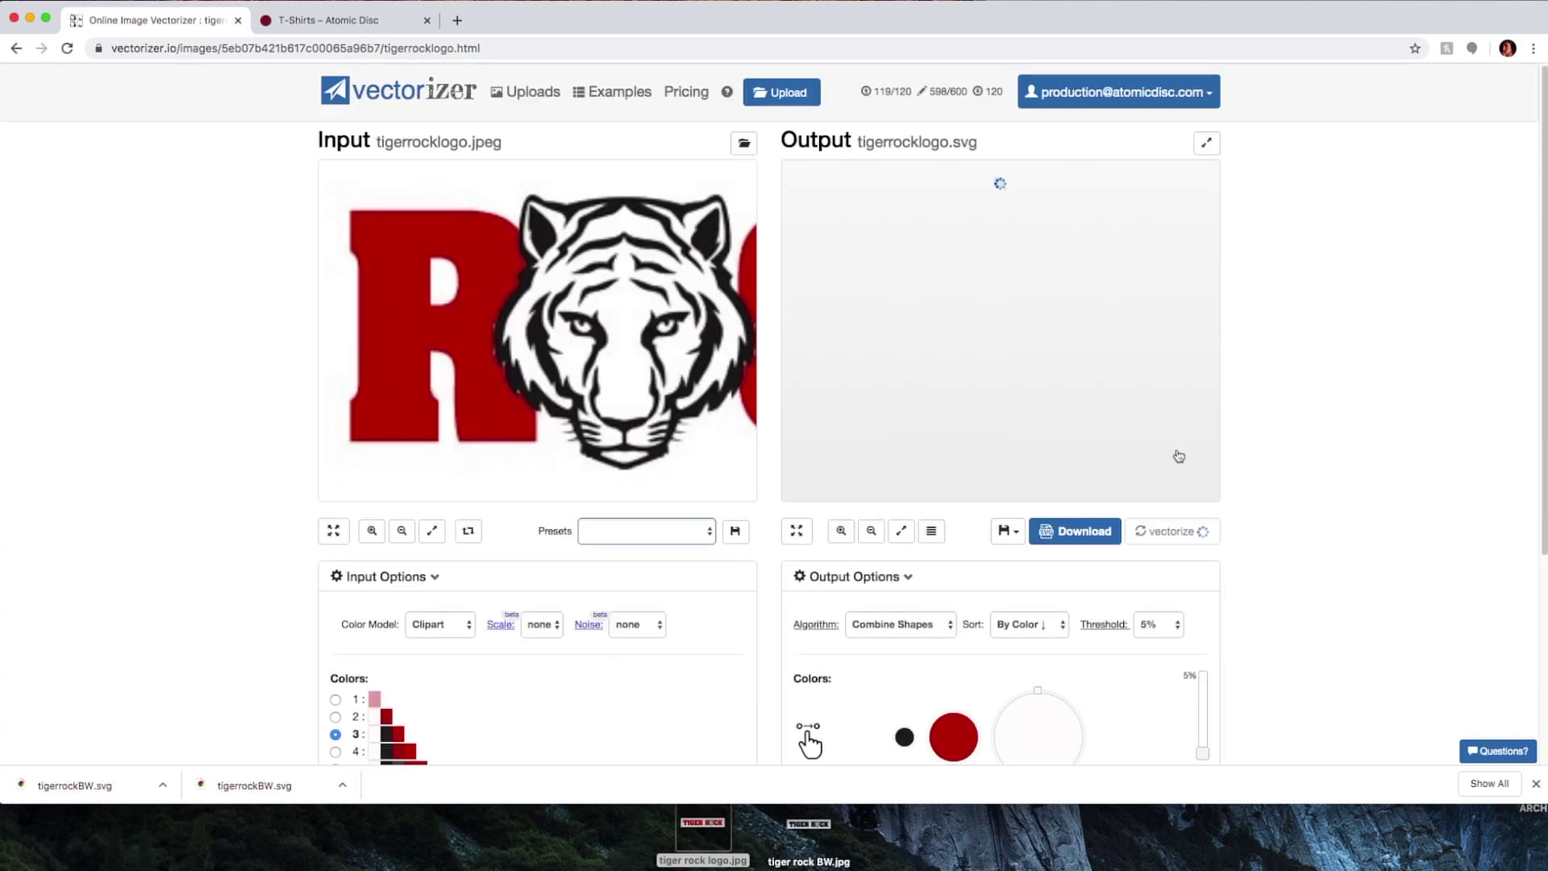
{"action": "left_click", "coordinate": [1100, 532]}
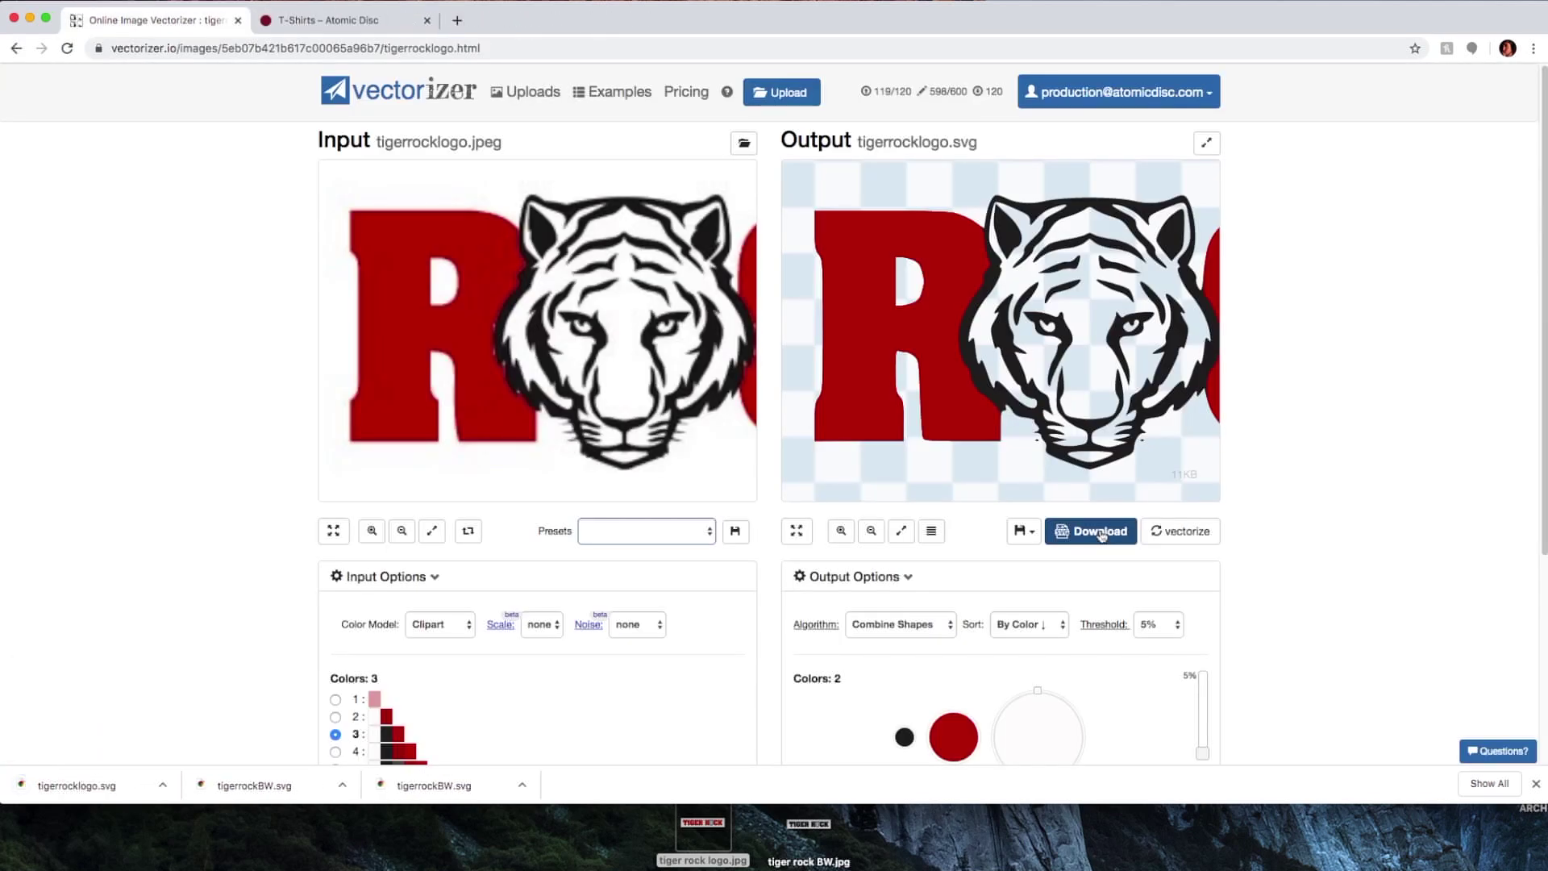
{"action": "left_click", "coordinate": [318, 18]}
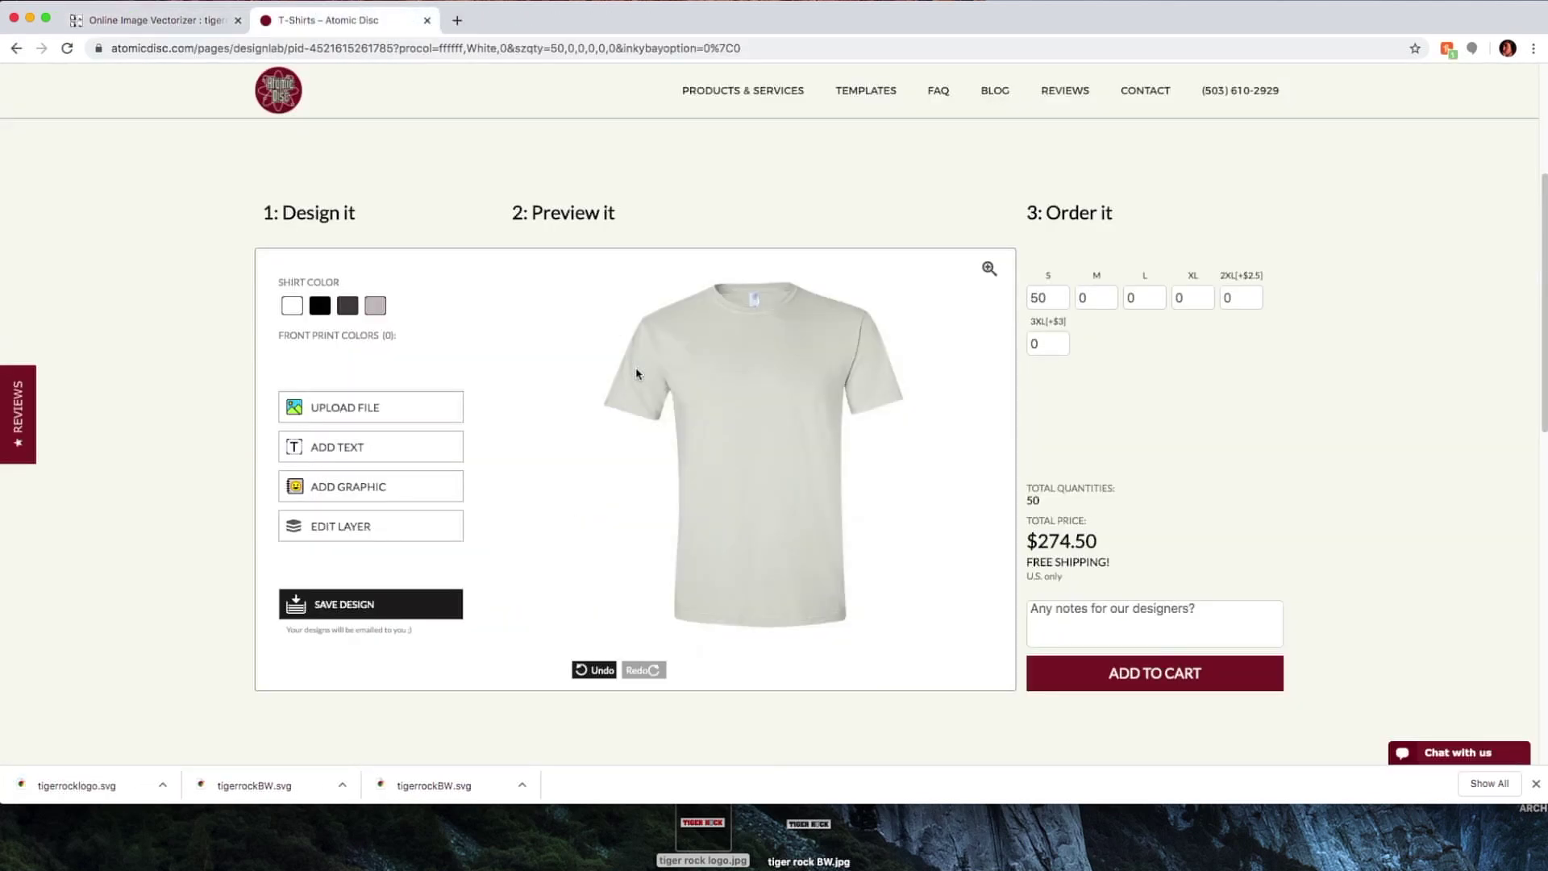
Place tigerrocklogo.svg on the shirt and drag it high on the chest at 6.13 by 0.95.
{"action": "left_click", "coordinate": [338, 419]}
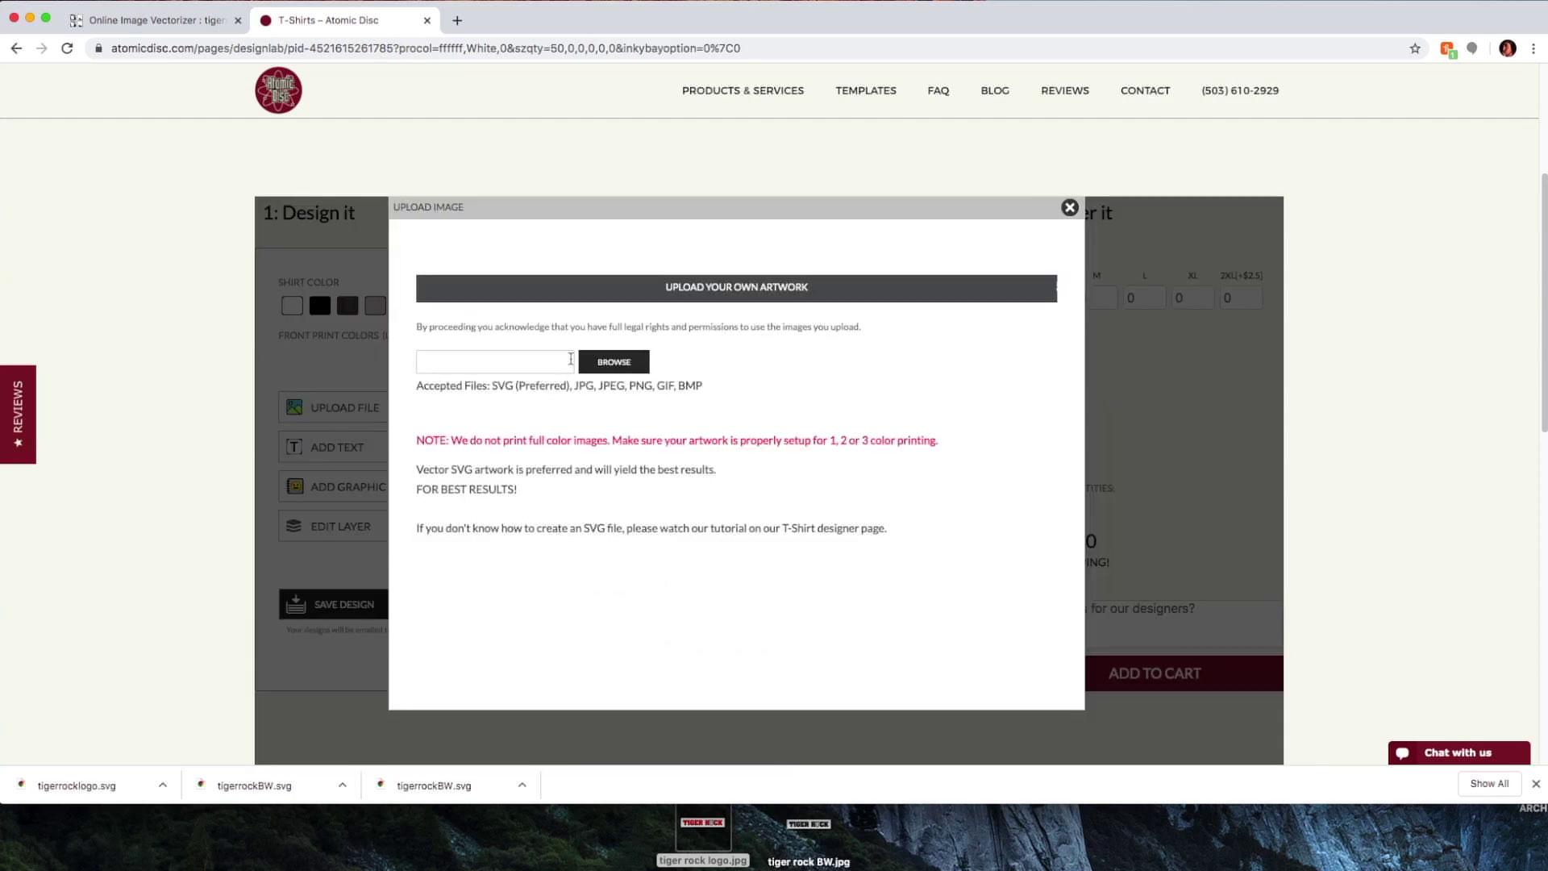
{"action": "left_click", "coordinate": [629, 370]}
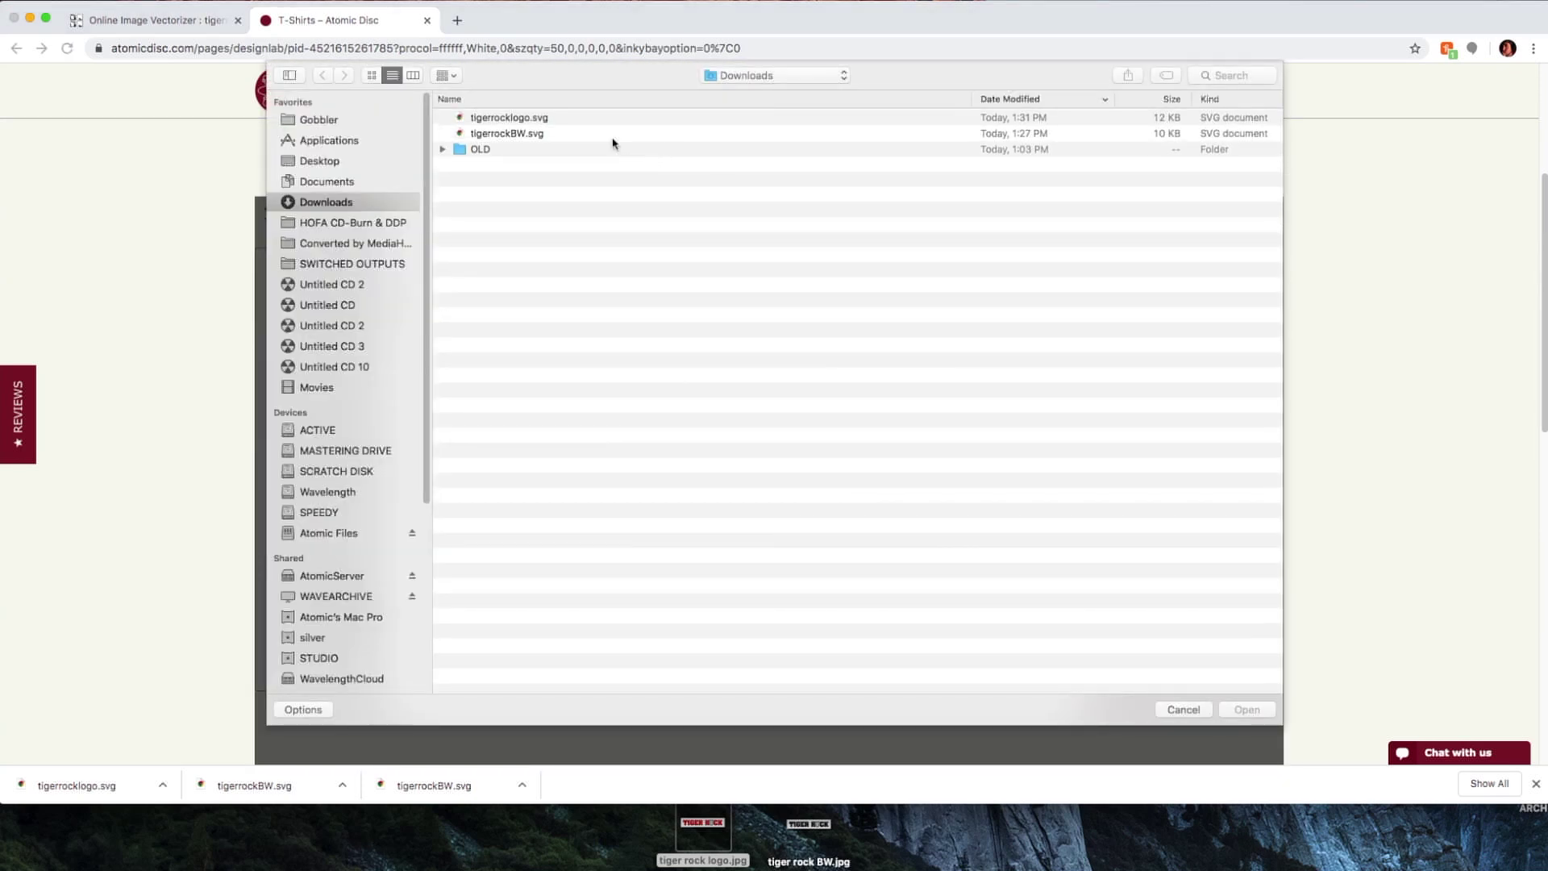
{"action": "left_click", "coordinate": [553, 121]}
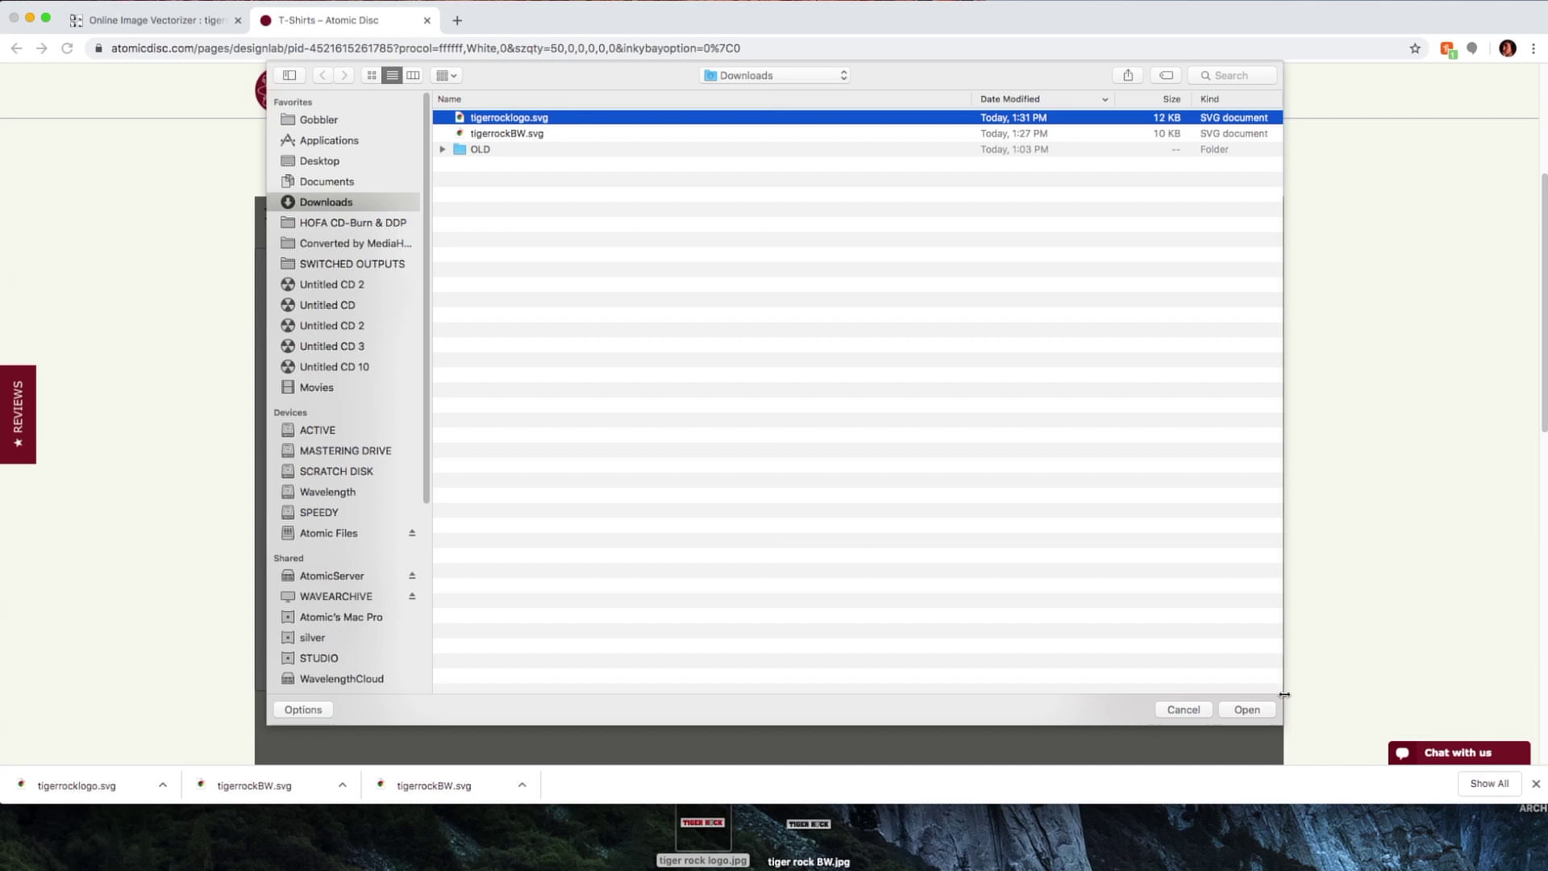
{"action": "left_click", "coordinate": [1231, 709]}
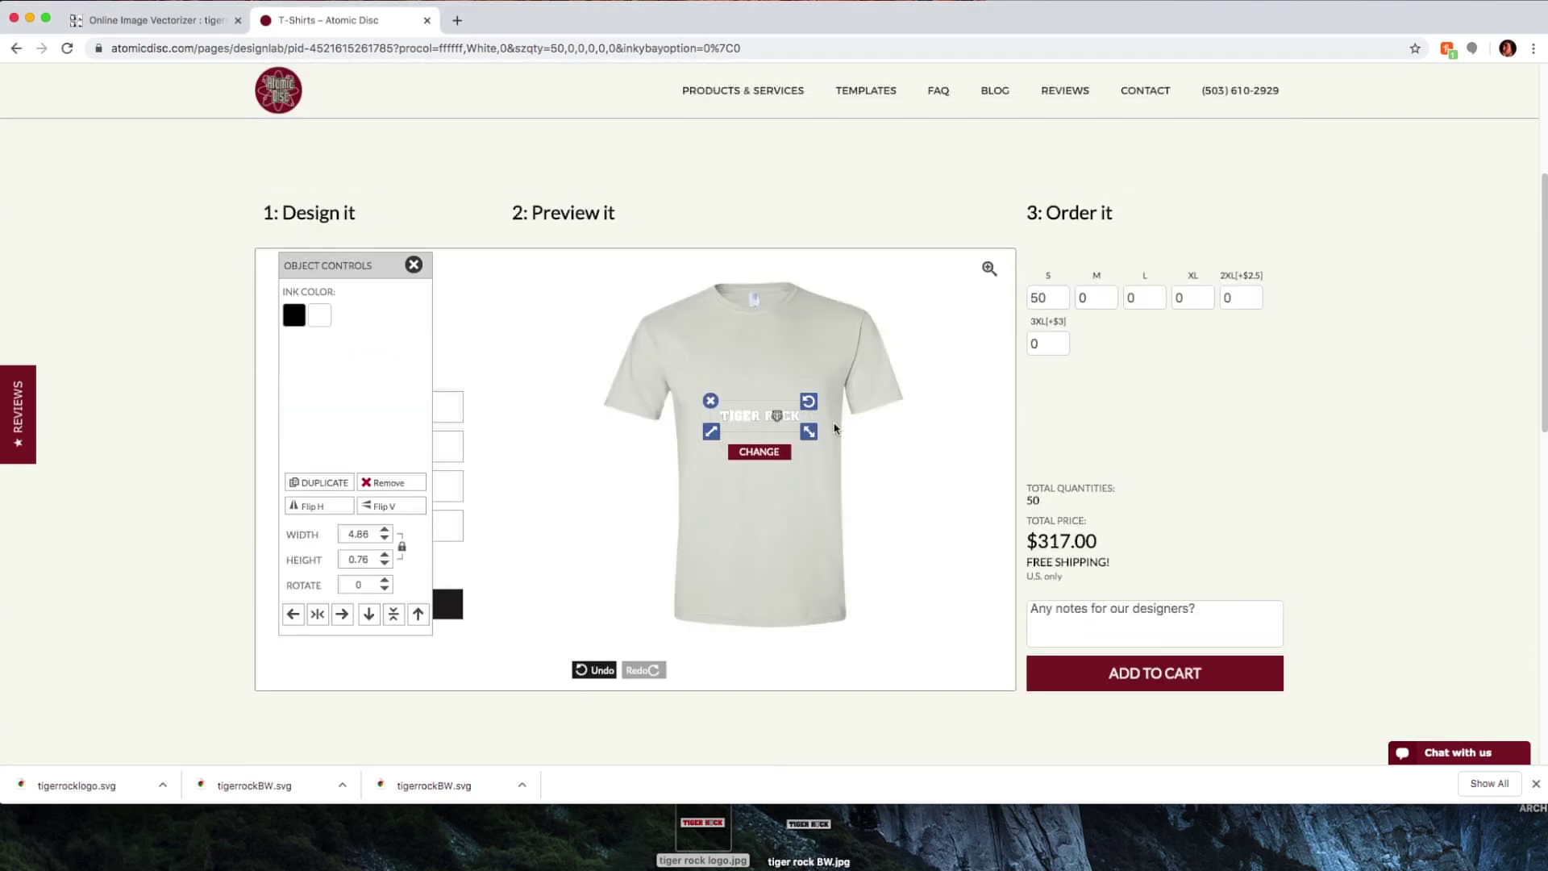
{"action": "left_click_drag", "start_coordinate": [750, 420], "coordinate": [758, 371]}
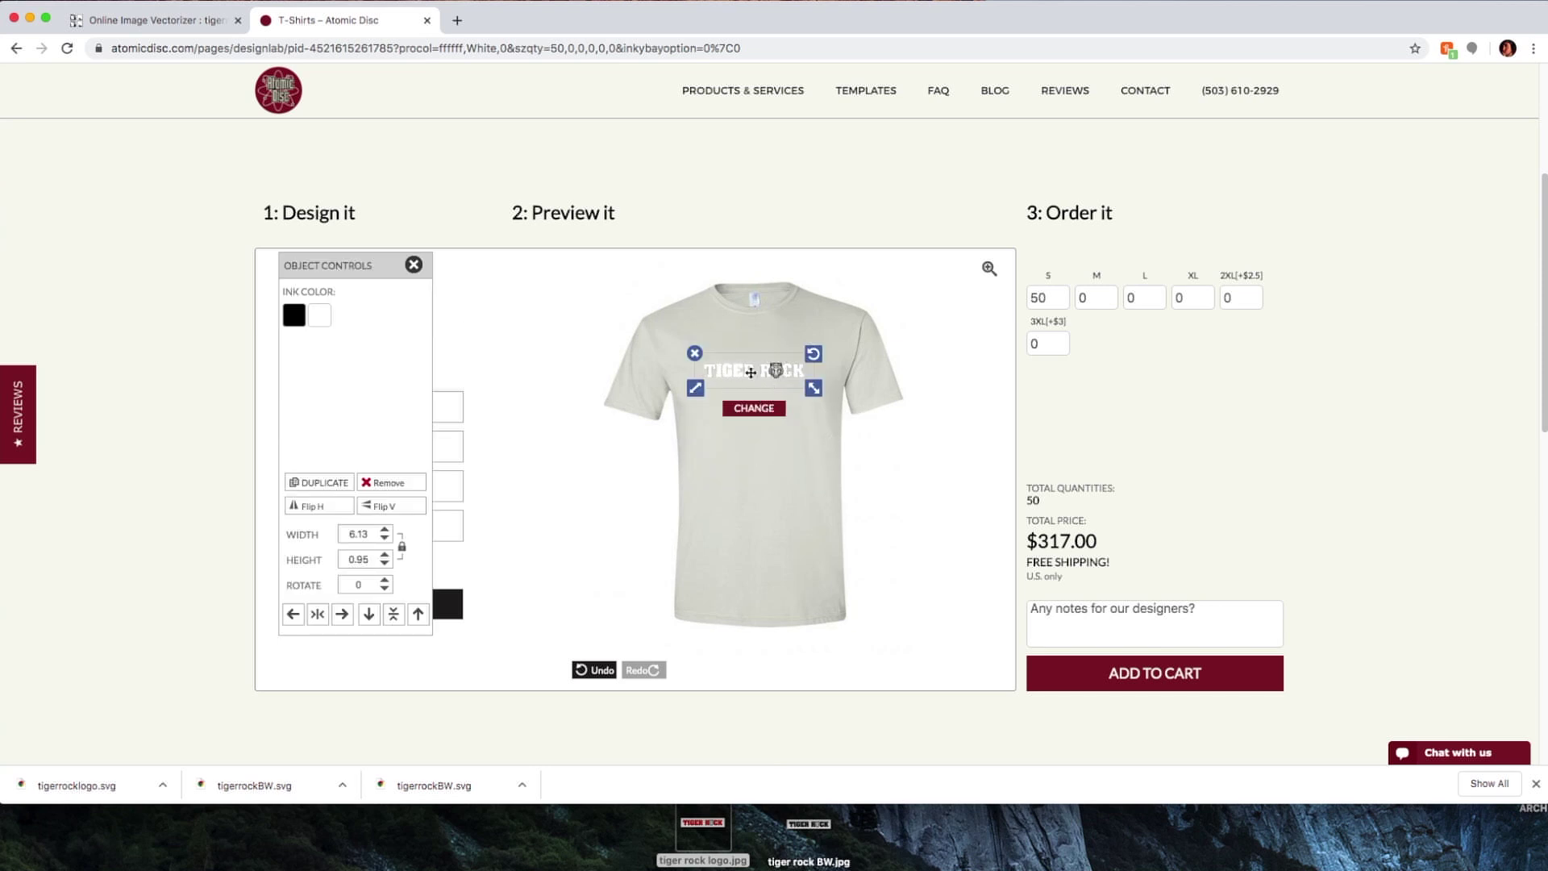
{"action": "left_click", "coordinate": [321, 317]}
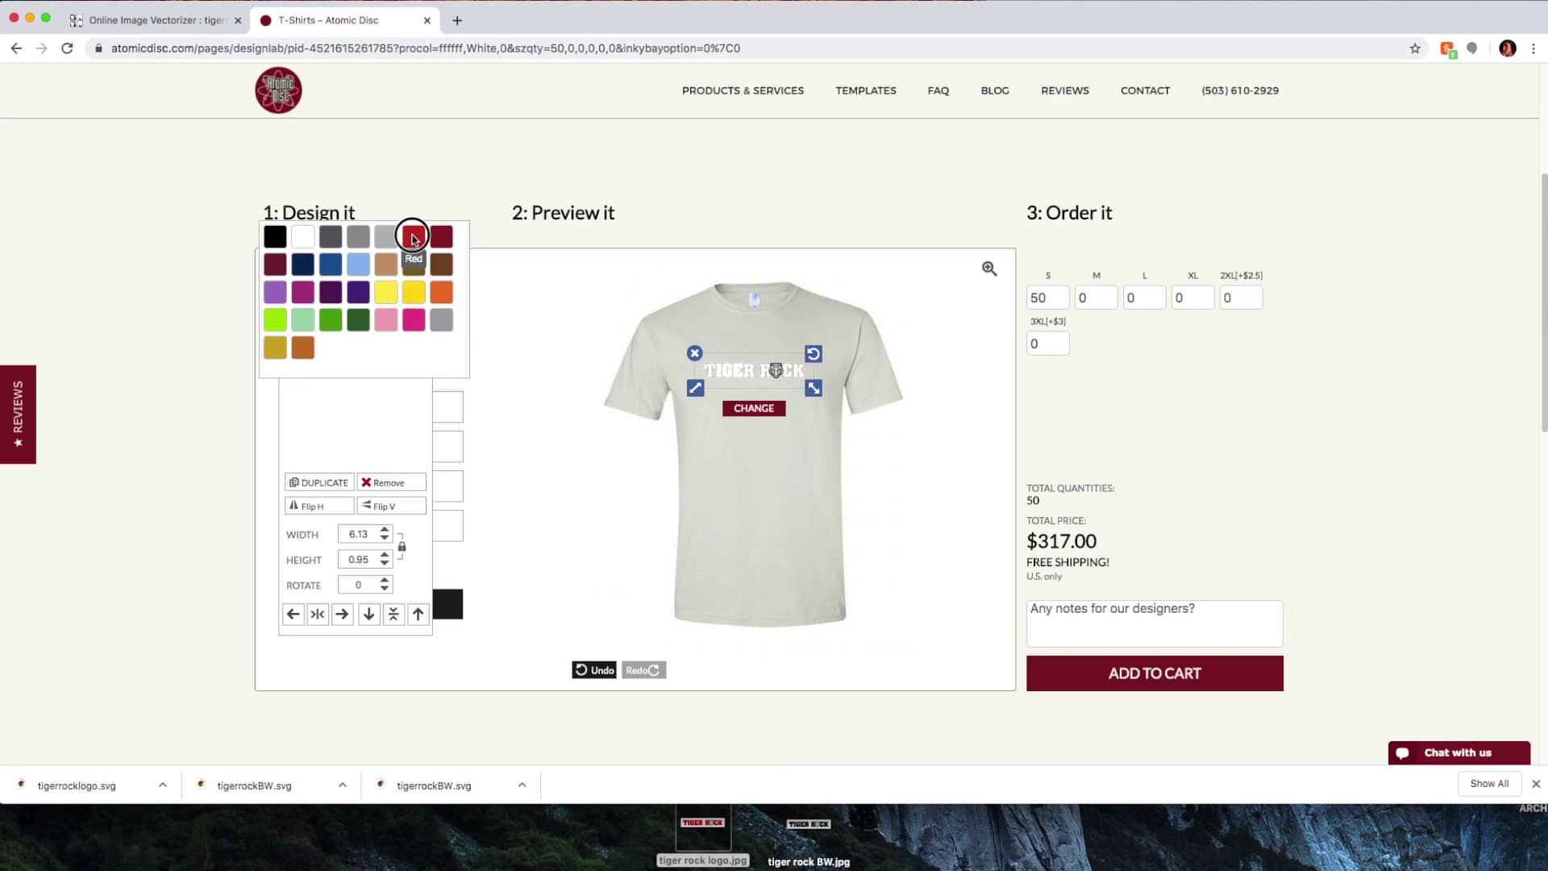
Set the second ink to Red and, after trying blue and pink, the first ink to Black.
{"action": "left_click", "coordinate": [413, 239]}
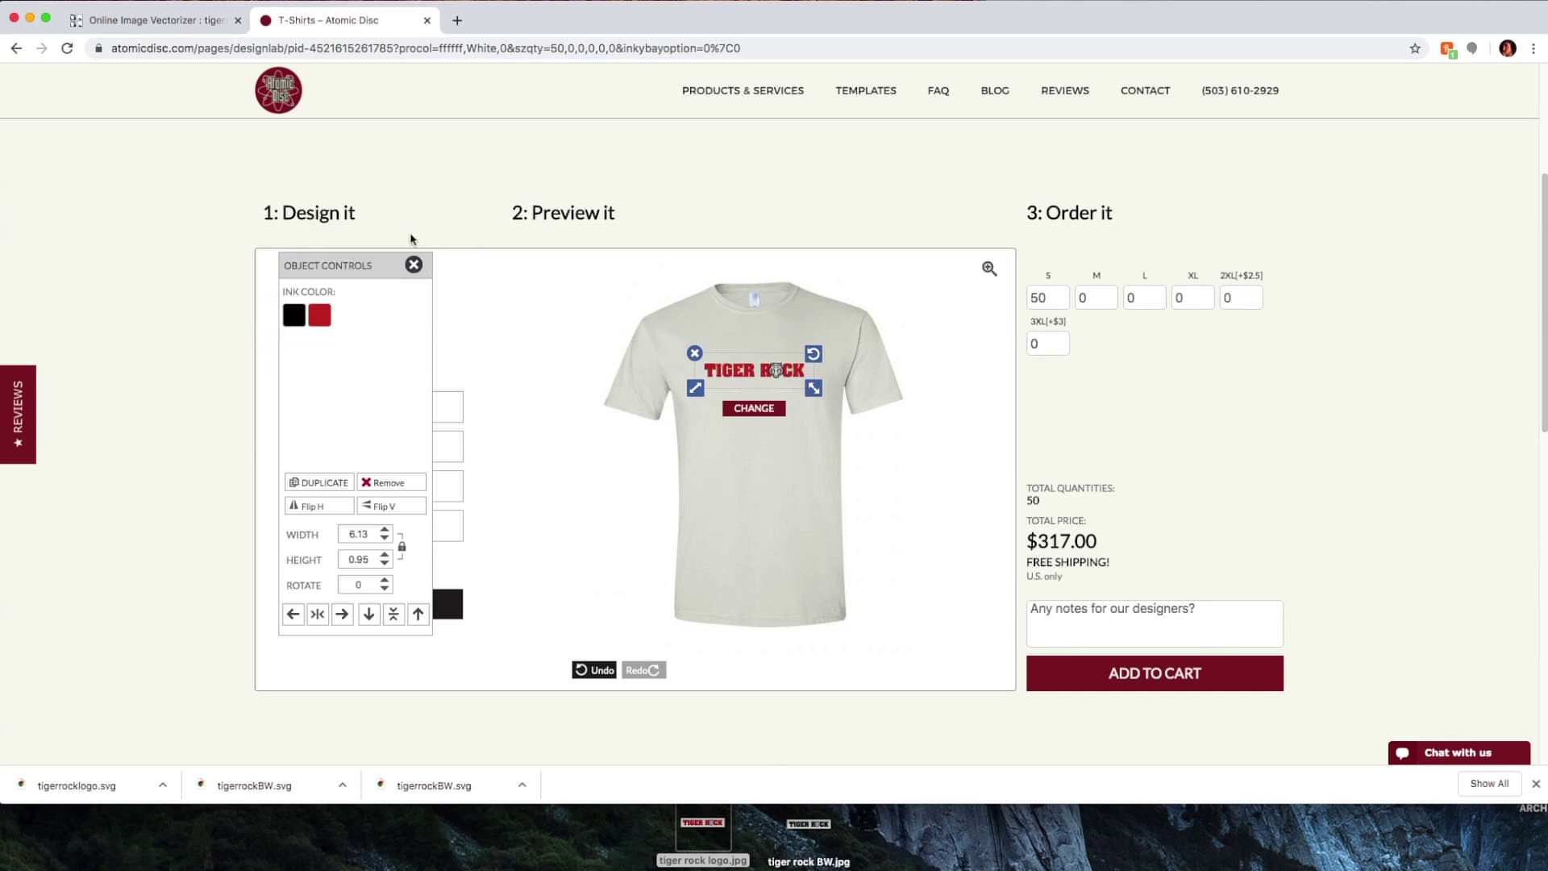
{"action": "left_click", "coordinate": [292, 316]}
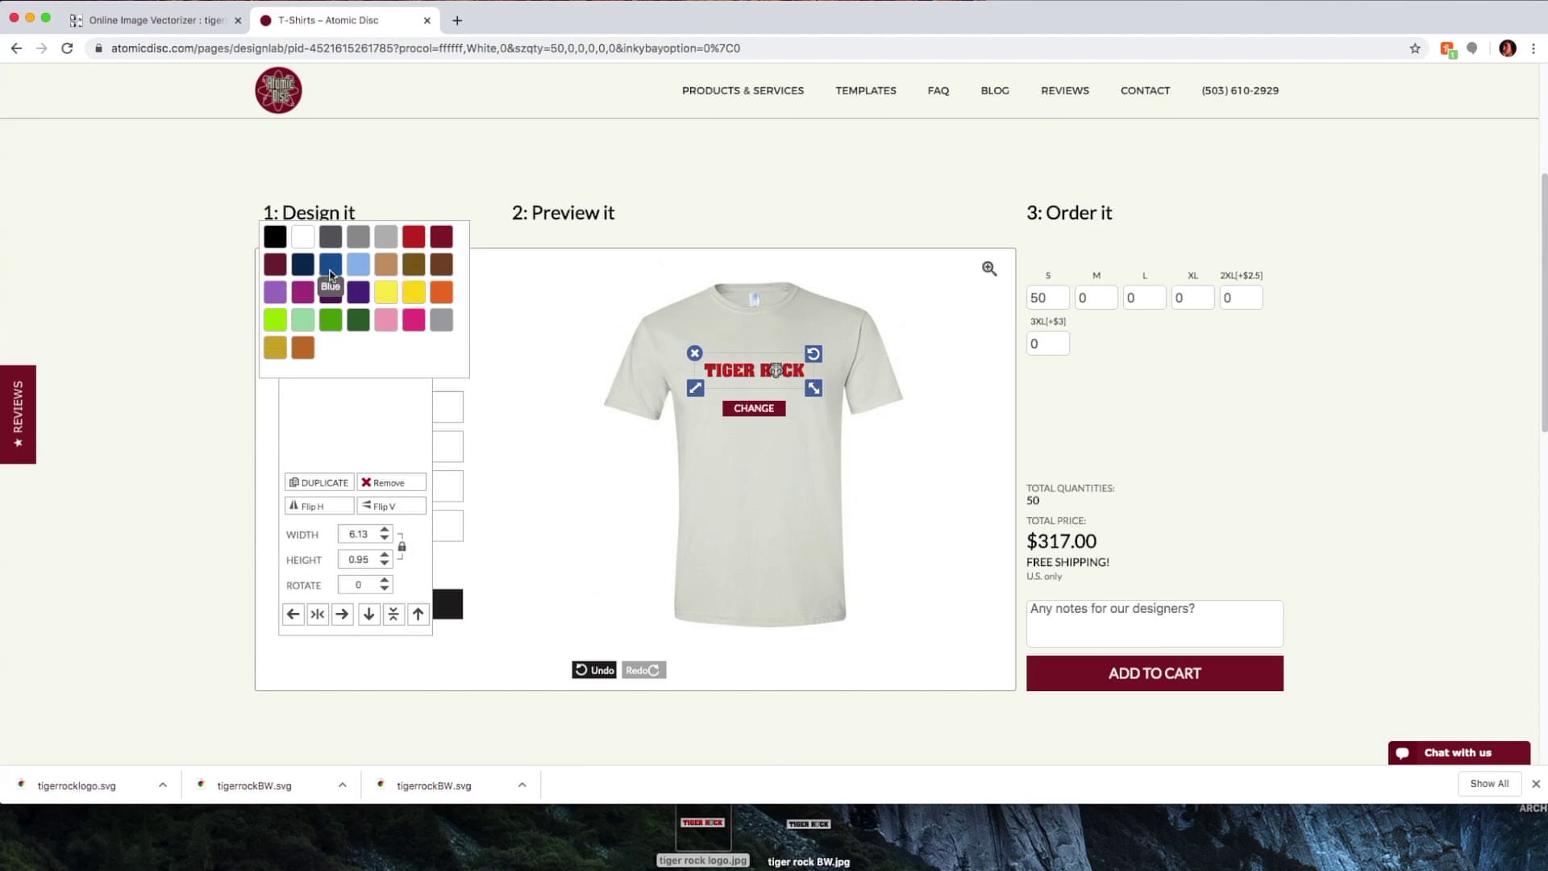
{"action": "left_click", "coordinate": [341, 272]}
{"action": "left_click", "coordinate": [319, 316]}
{"action": "left_click", "coordinate": [391, 323]}
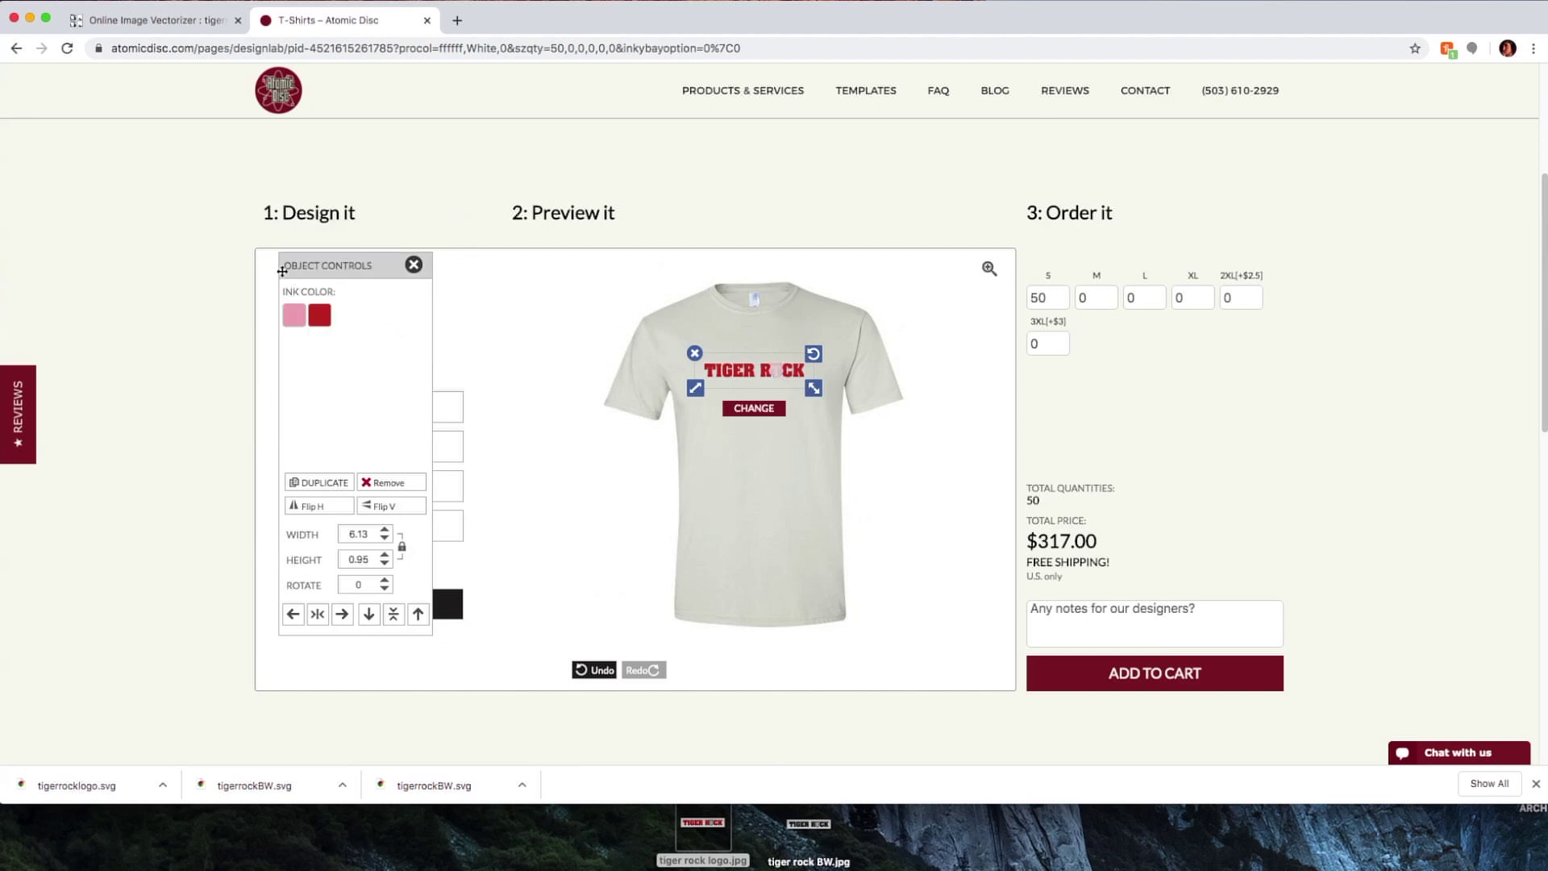
{"action": "left_click", "coordinate": [301, 313]}
{"action": "left_click", "coordinate": [275, 236]}
Preview the shirt, then reselect the logo and test resizing while keeping its original size.
{"action": "left_click", "coordinate": [764, 470]}
{"action": "left_click", "coordinate": [772, 373]}
{"action": "mouse_move", "coordinate": [815, 392]}
{"action": "left_mouse_down"}
{"action": "mouse_move", "coordinate": [850, 403]}
{"action": "mouse_move", "coordinate": [813, 398]}
{"action": "left_mouse_up"}
Nudge the black-and-red TIGER ROCK logo slightly on the chest and deselect it.
{"action": "left_click", "coordinate": [802, 440]}
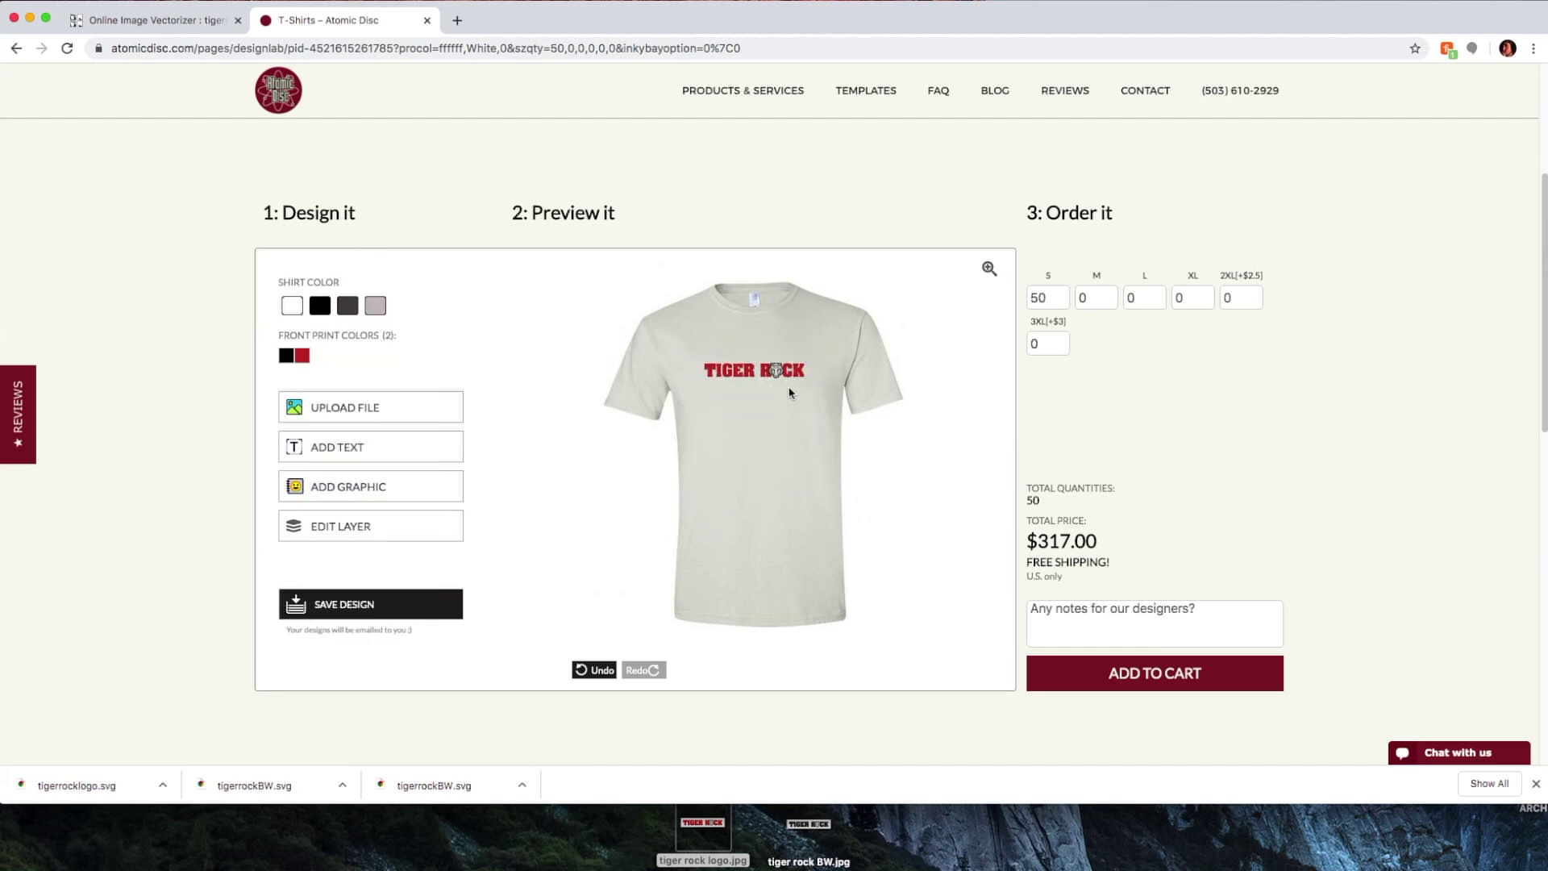
{"action": "left_click_drag", "start_coordinate": [787, 376], "coordinate": [788, 374]}
{"action": "left_click", "coordinate": [795, 426]}
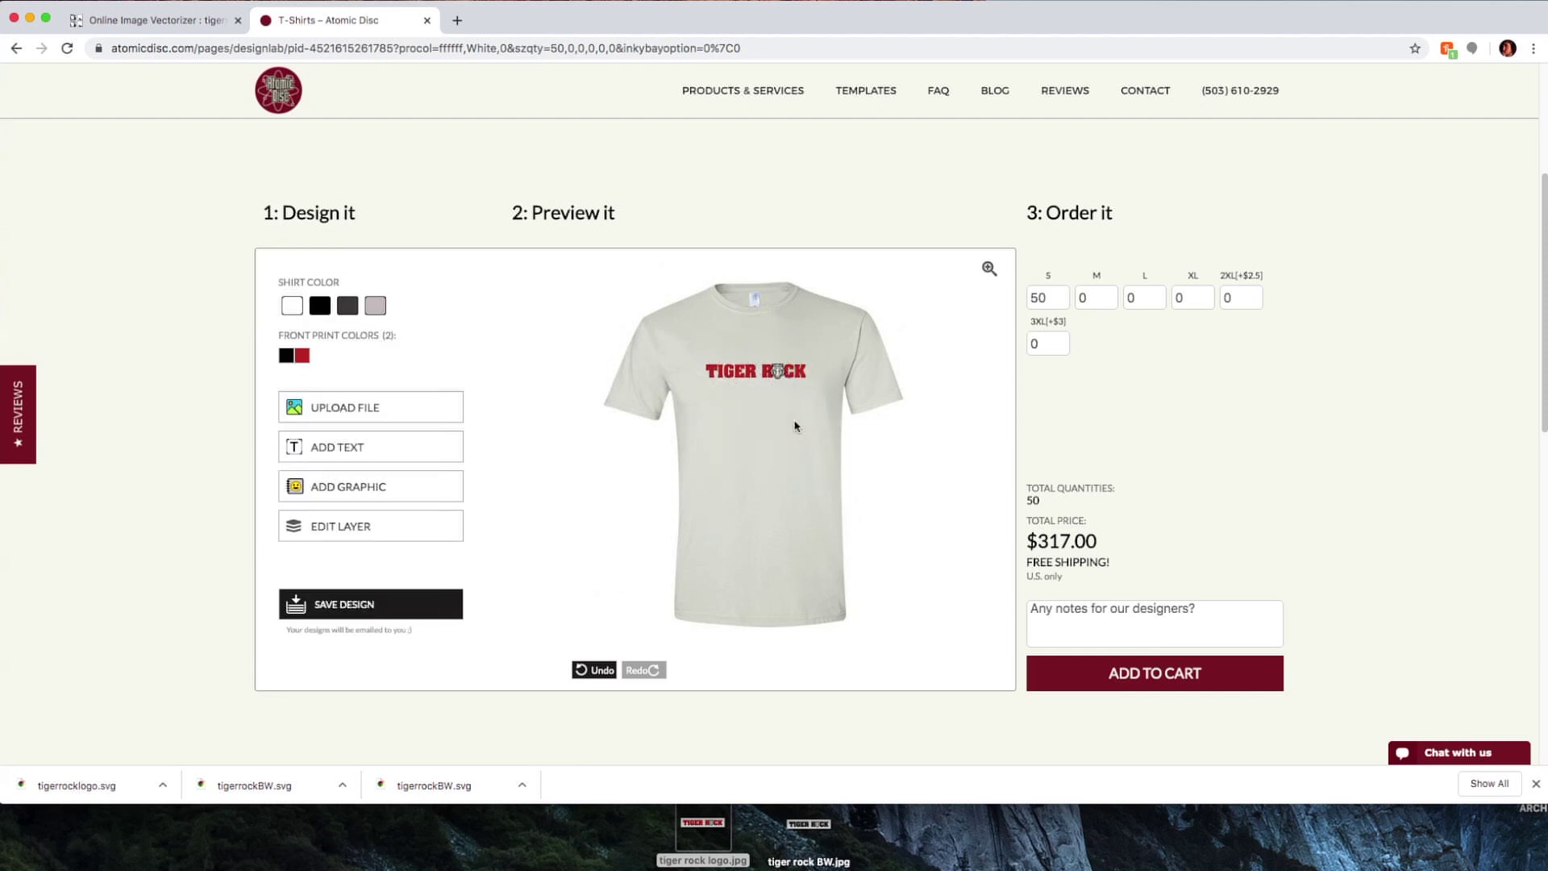